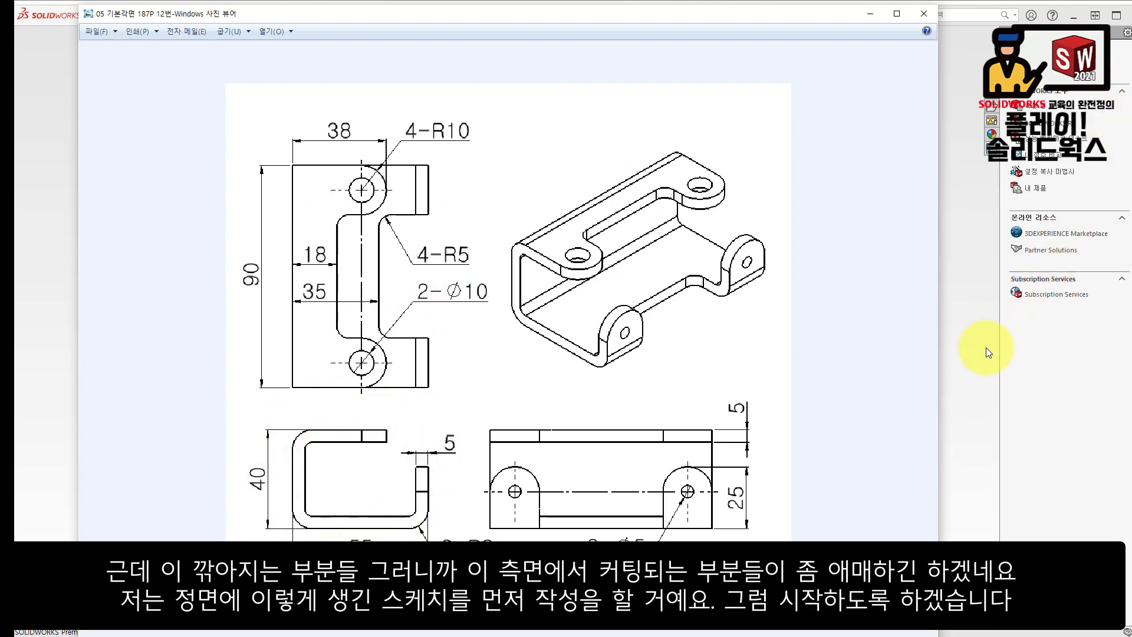
Create a new part document and maximize its window
{"action": "left_click", "coordinate": [983, 365]}
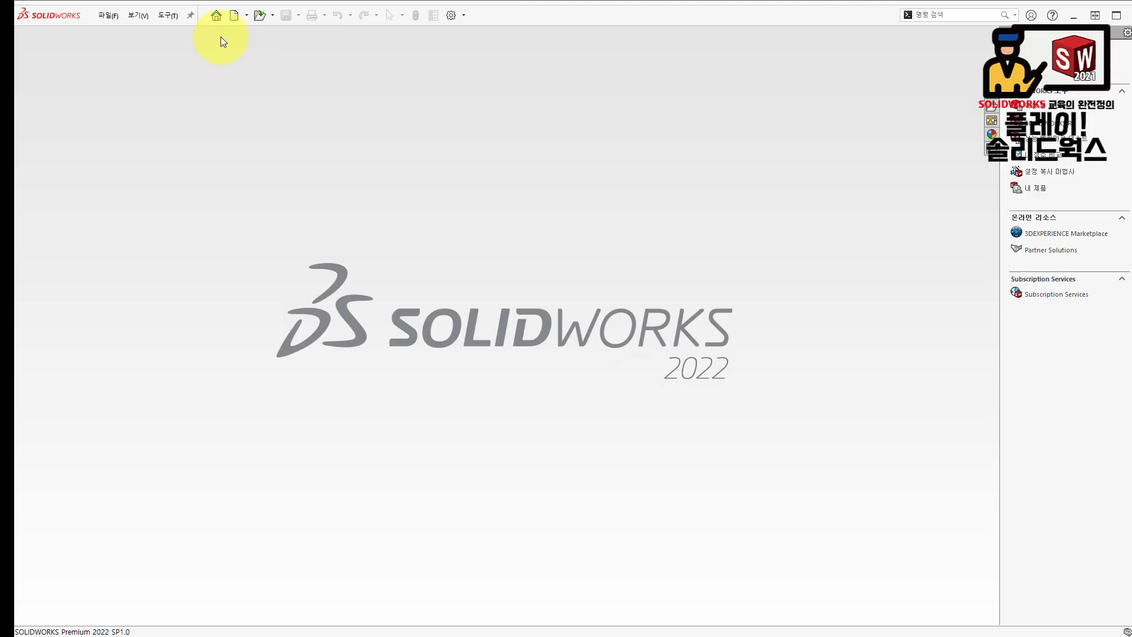
{"action": "left_click", "coordinate": [238, 18]}
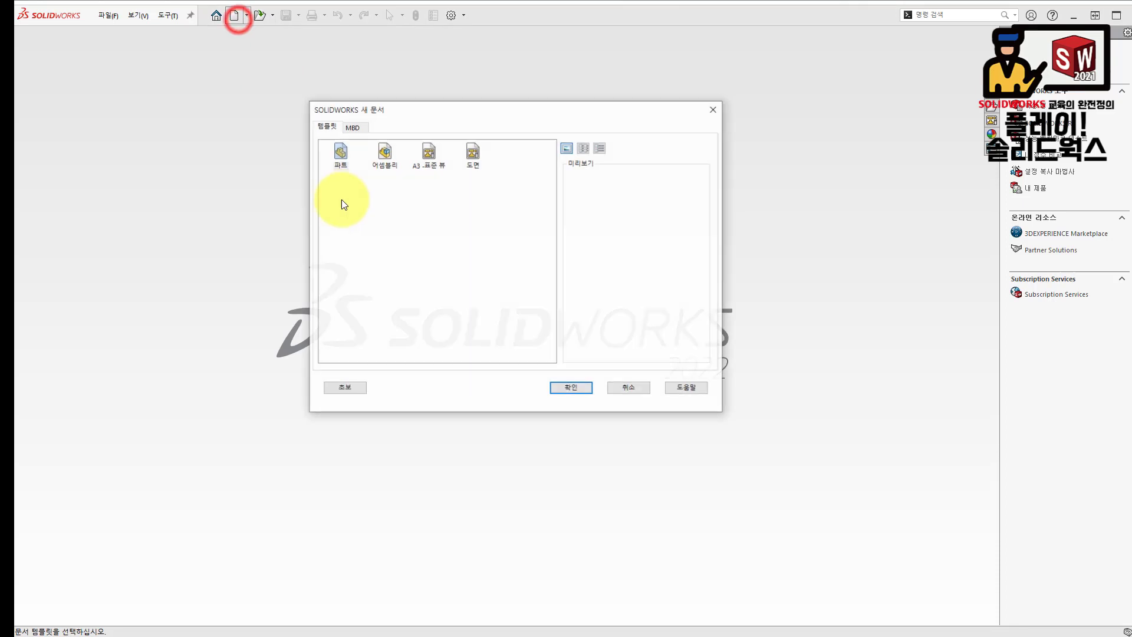
{"action": "double_click", "coordinate": [340, 155]}
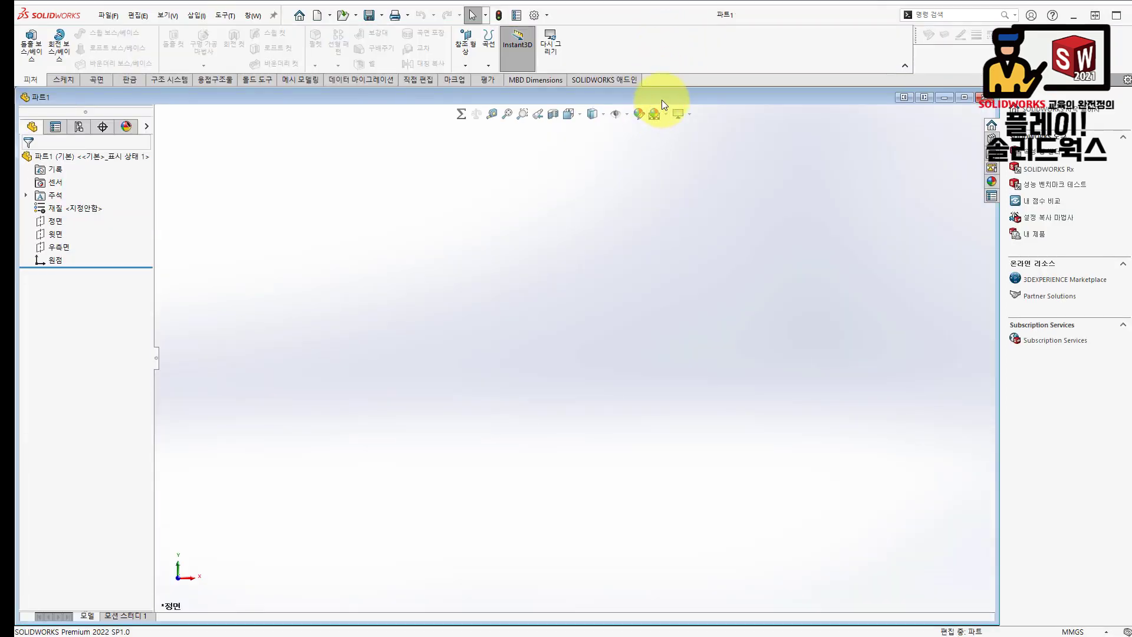
{"action": "double_click", "coordinate": [662, 100]}
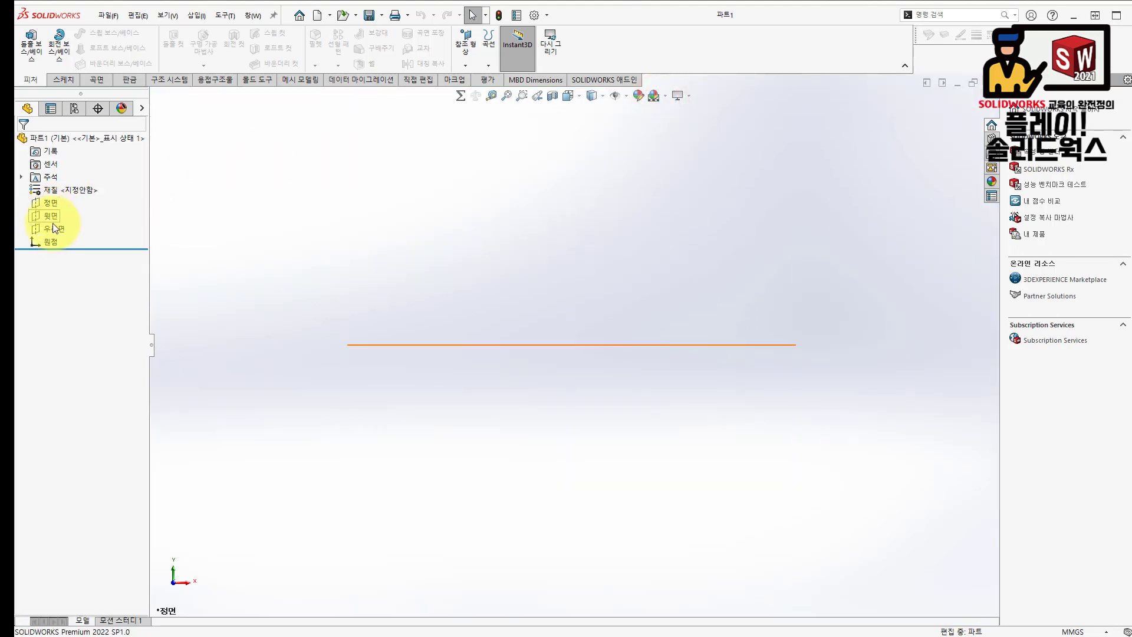
Start a sketch on the front plane and draw a line about 43 mm up from the origin, continuing about 36 mm to the right
{"action": "left_click", "coordinate": [55, 202]}
{"action": "left_click", "coordinate": [68, 184]}
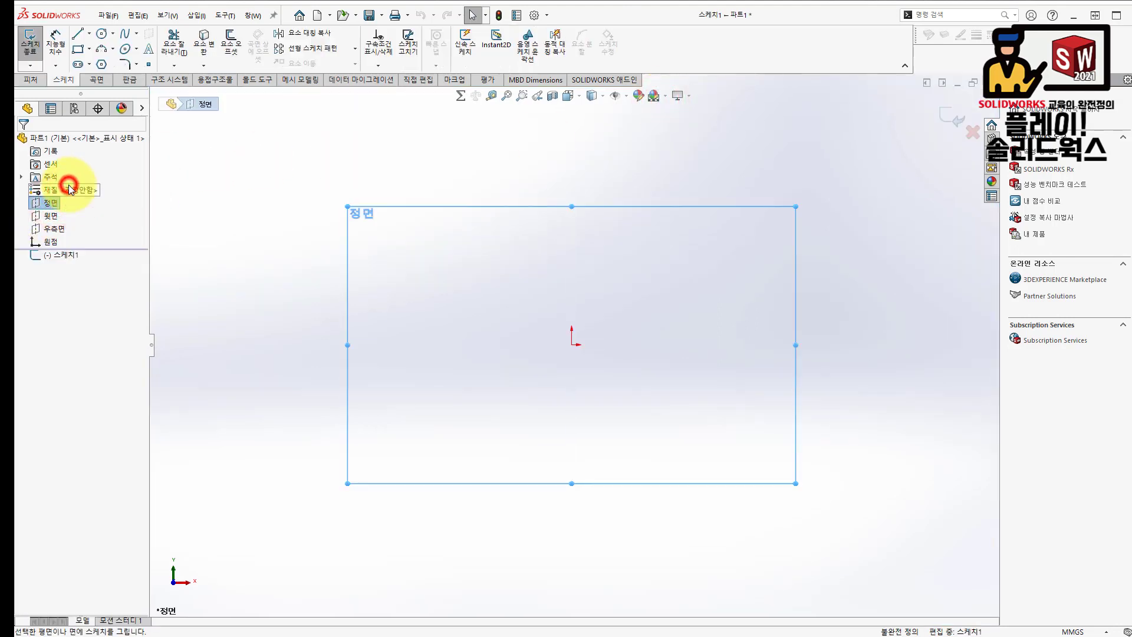
{"action": "left_click", "coordinate": [77, 35]}
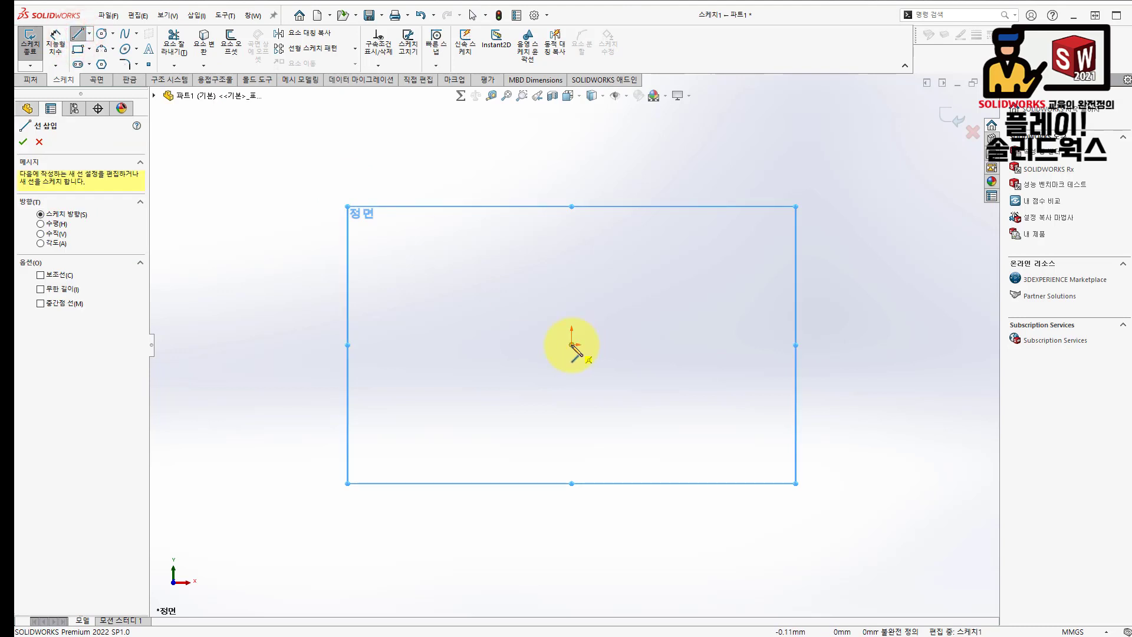
{"action": "left_click", "coordinate": [572, 345]}
{"action": "left_click", "coordinate": [571, 236]}
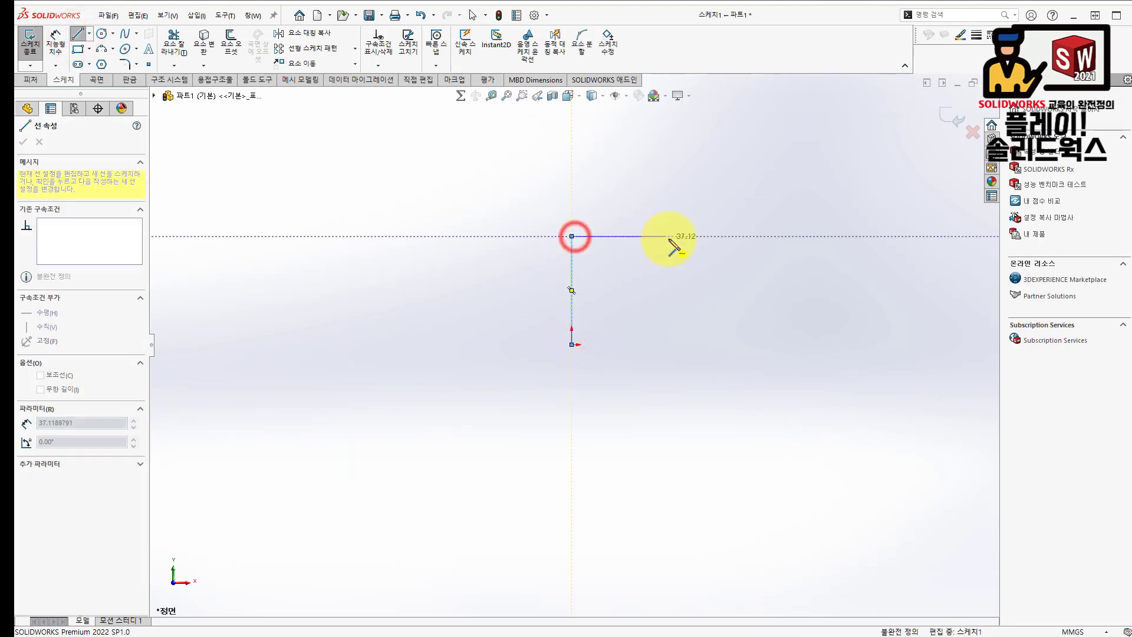
{"action": "double_click", "coordinate": [669, 236]}
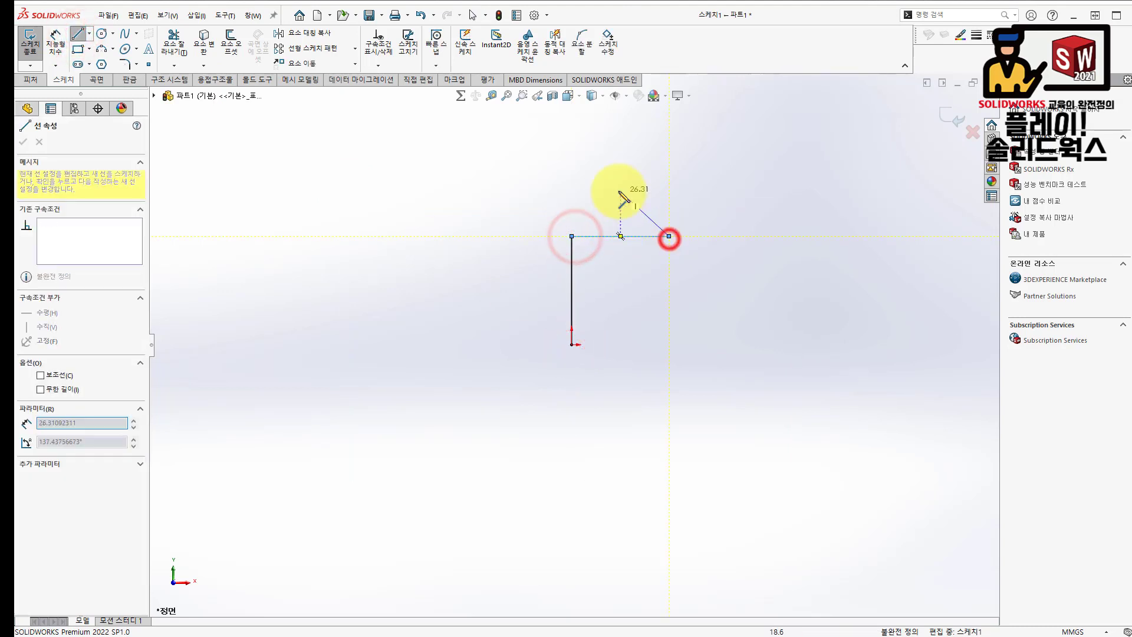
Draw a horizontal line about 60 mm right from the origin, continuing about 13 mm upward to form an open C profile
{"action": "left_click", "coordinate": [571, 344]}
{"action": "left_click", "coordinate": [734, 344]}
{"action": "double_click", "coordinate": [734, 308]}
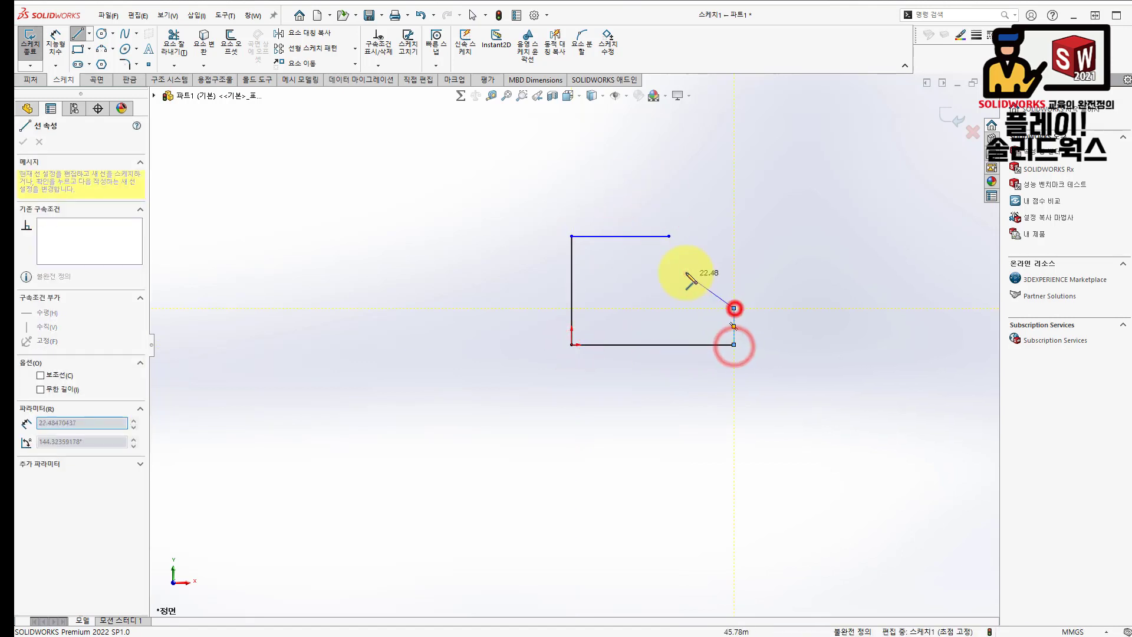
Dimension the profile's left vertical line to 40 mm and its bottom line to 55 mm
{"action": "scroll", "coordinate": [725, 277], "scroll_direction": "down", "scroll_amount": 3}
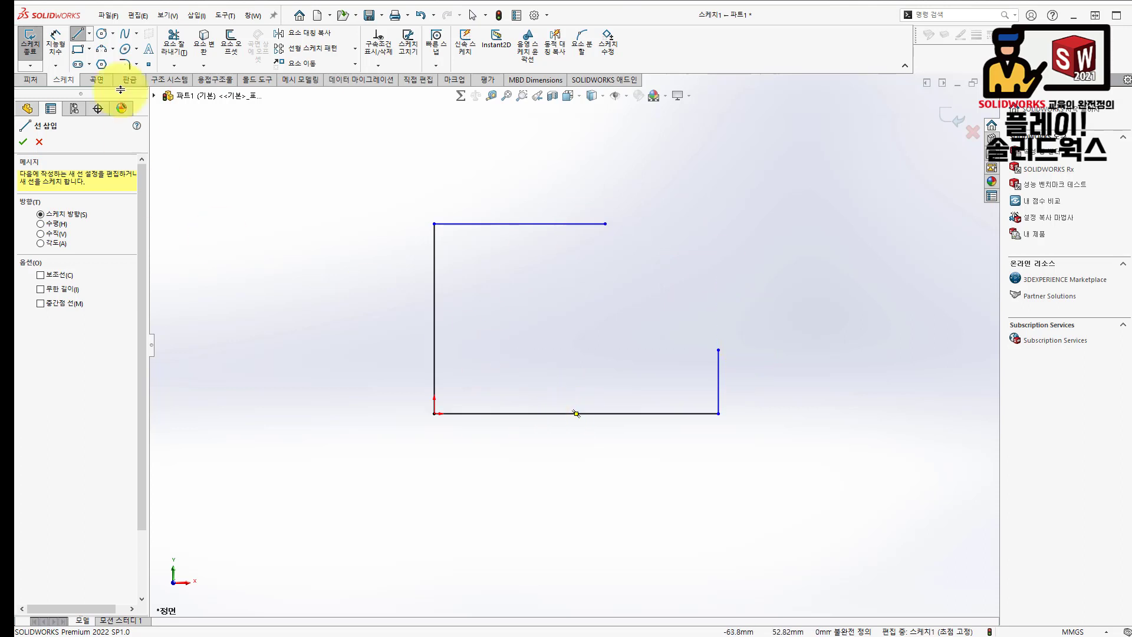
{"action": "left_click", "coordinate": [55, 43]}
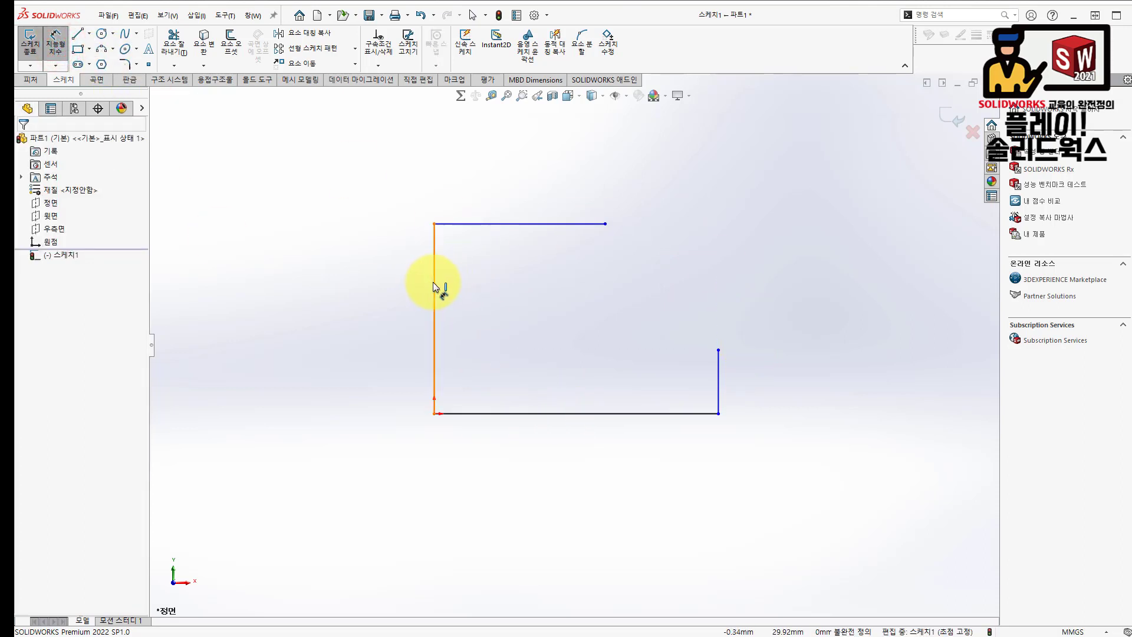
{"action": "left_click", "coordinate": [434, 286]}
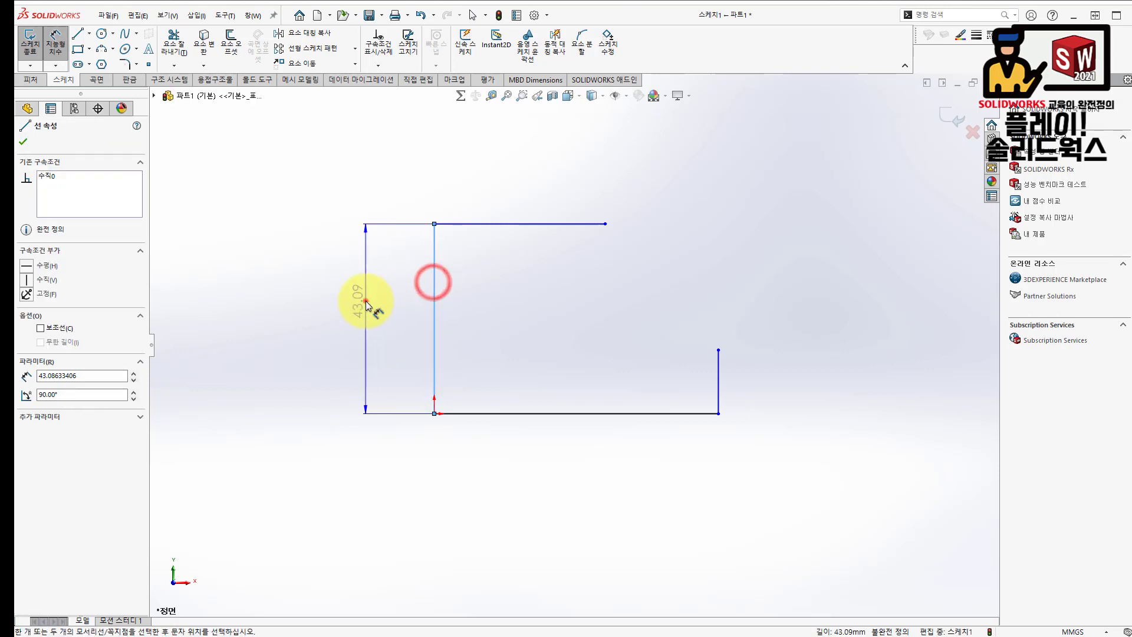
{"action": "left_click", "coordinate": [367, 305]}
{"action": "type", "text": "40"}
{"action": "key", "text": "Return"}
{"action": "left_click", "coordinate": [613, 322]}
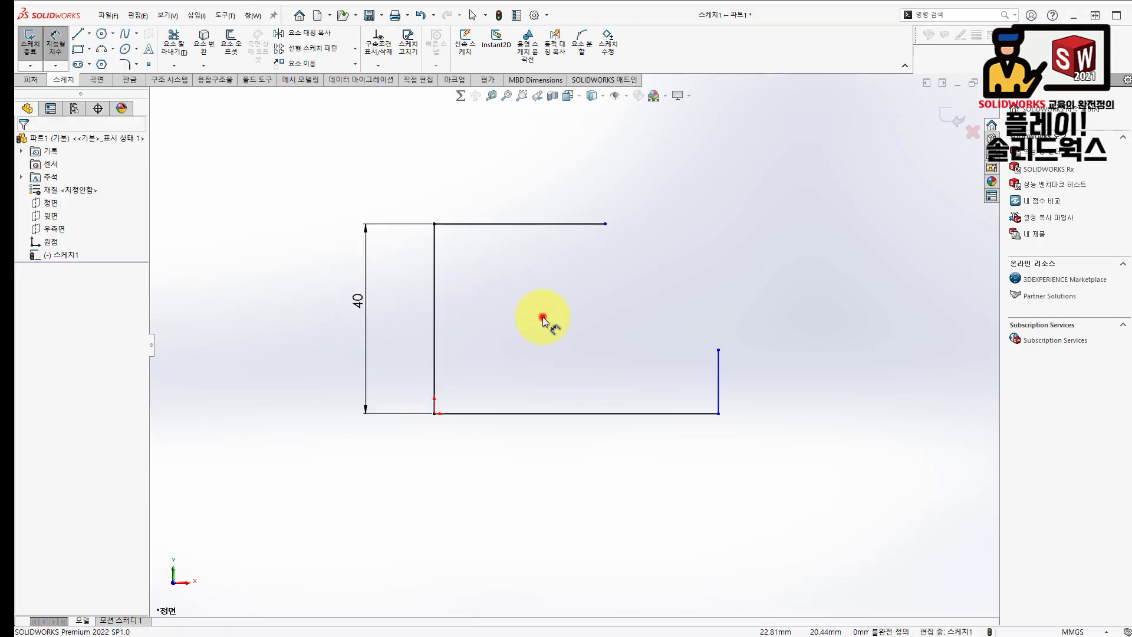
{"action": "left_click", "coordinate": [601, 414]}
{"action": "left_click", "coordinate": [591, 441]}
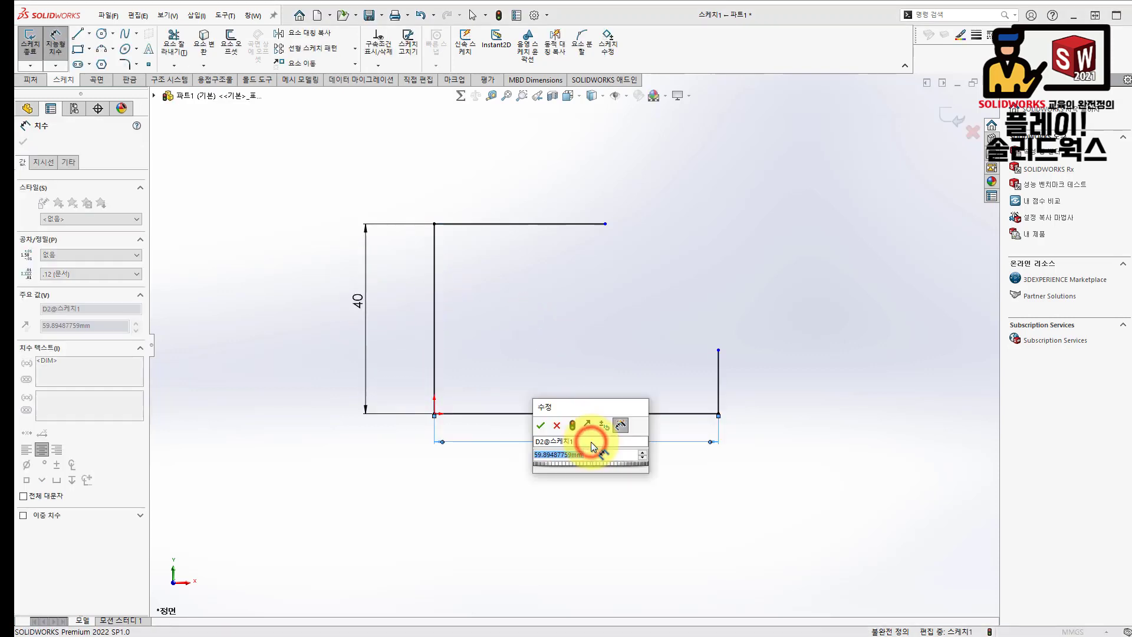
{"action": "key", "text": "Return"}
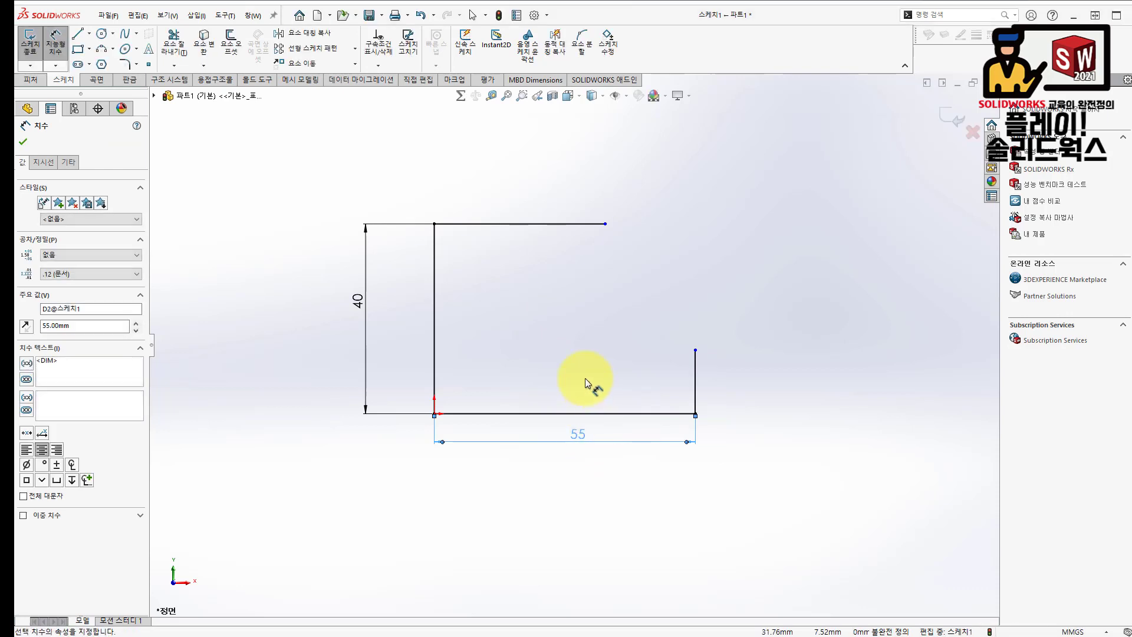
{"action": "left_click", "coordinate": [586, 380]}
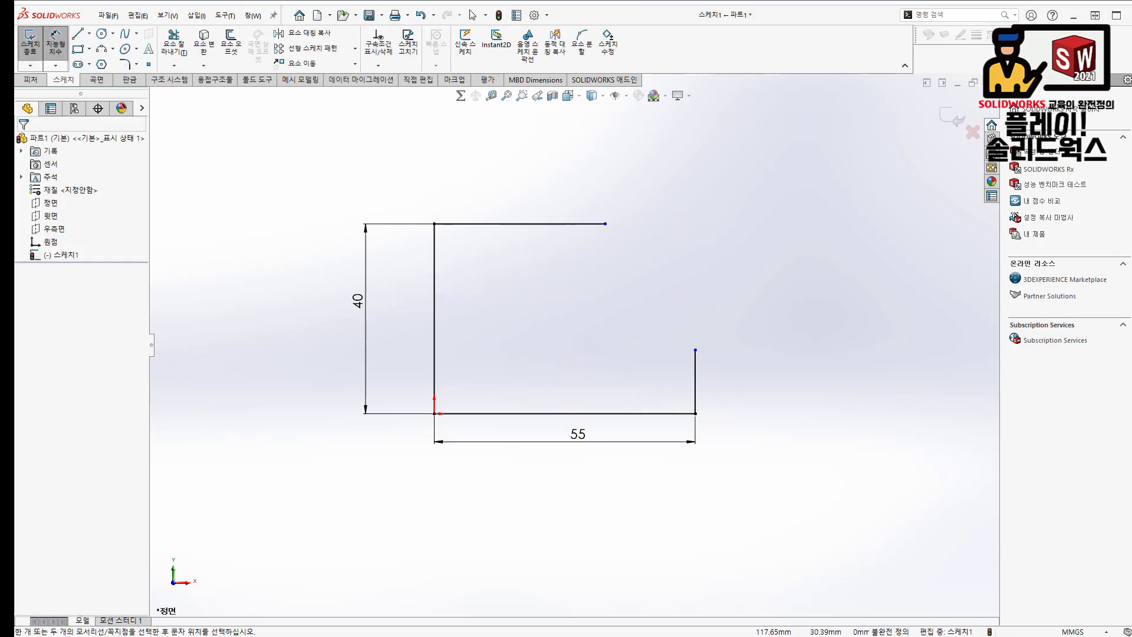
Dimension the profile's top line to 38 mm and its right vertical line to 25 mm
{"action": "left_click", "coordinate": [556, 224]}
{"action": "left_click", "coordinate": [540, 184]}
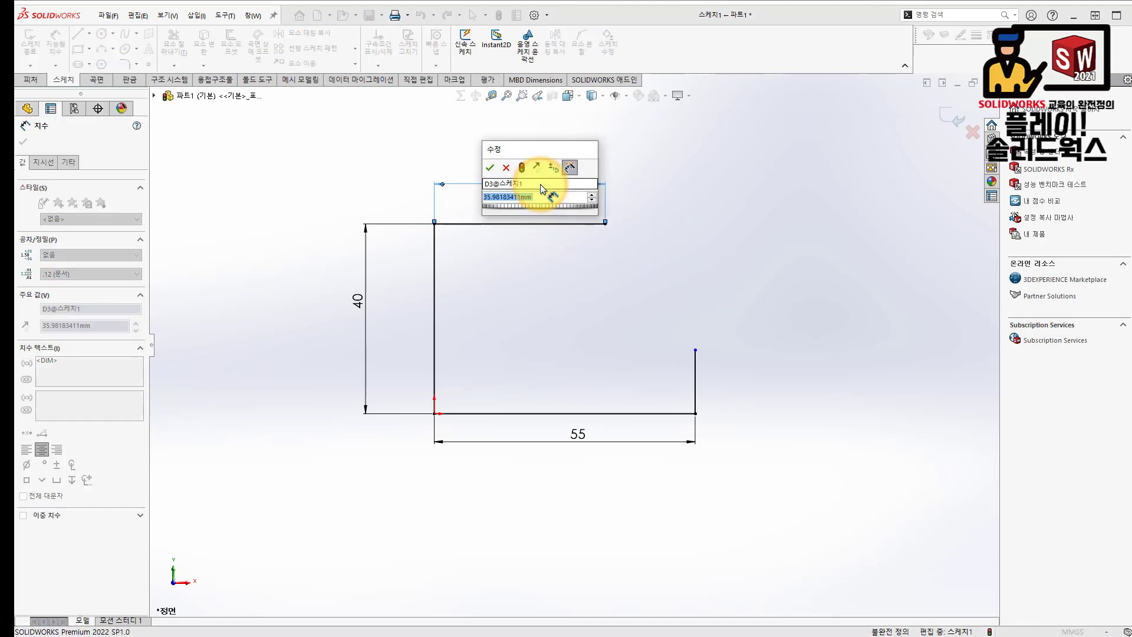
{"action": "key", "text": "Return"}
{"action": "left_click", "coordinate": [543, 270]}
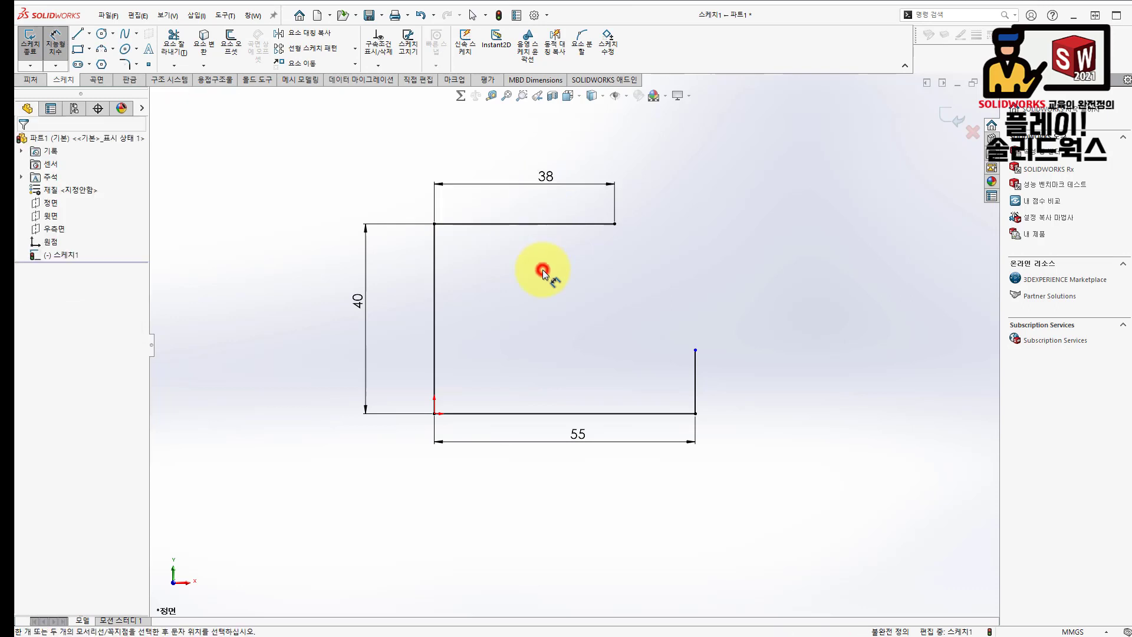
{"action": "left_click", "coordinate": [697, 378]}
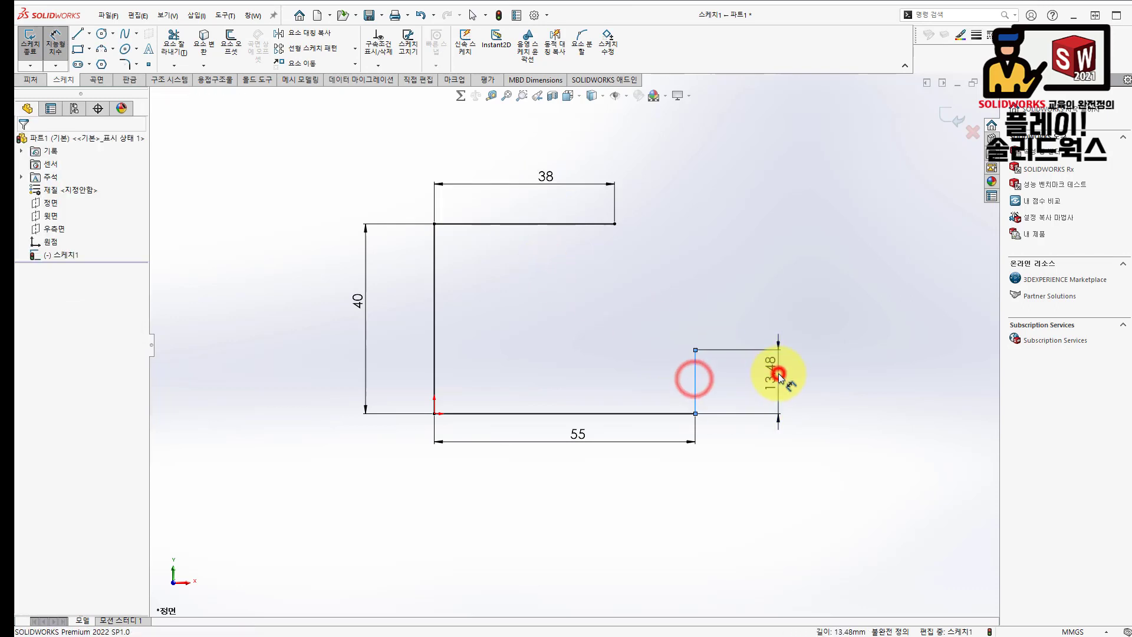
{"action": "left_click", "coordinate": [779, 376]}
{"action": "type", "text": "25"}
{"action": "key", "text": "Return"}
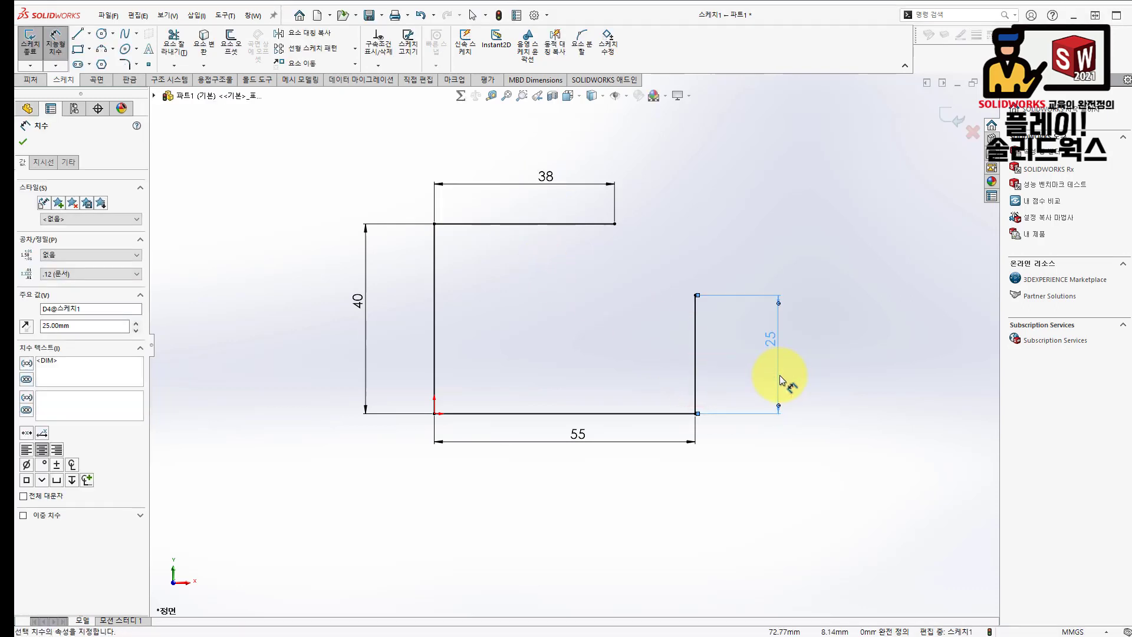
{"action": "left_click", "coordinate": [883, 408]}
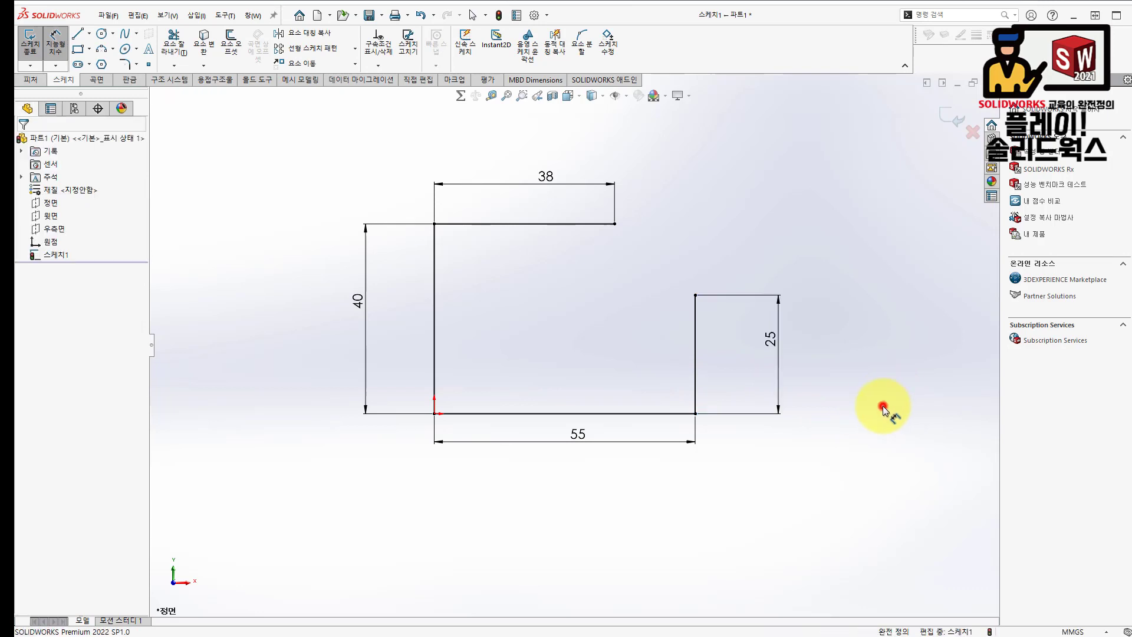
Apply 8 mm sketch fillets to the upper-left, lower-left and lower-right corners of the profile
{"action": "left_click", "coordinate": [125, 63]}
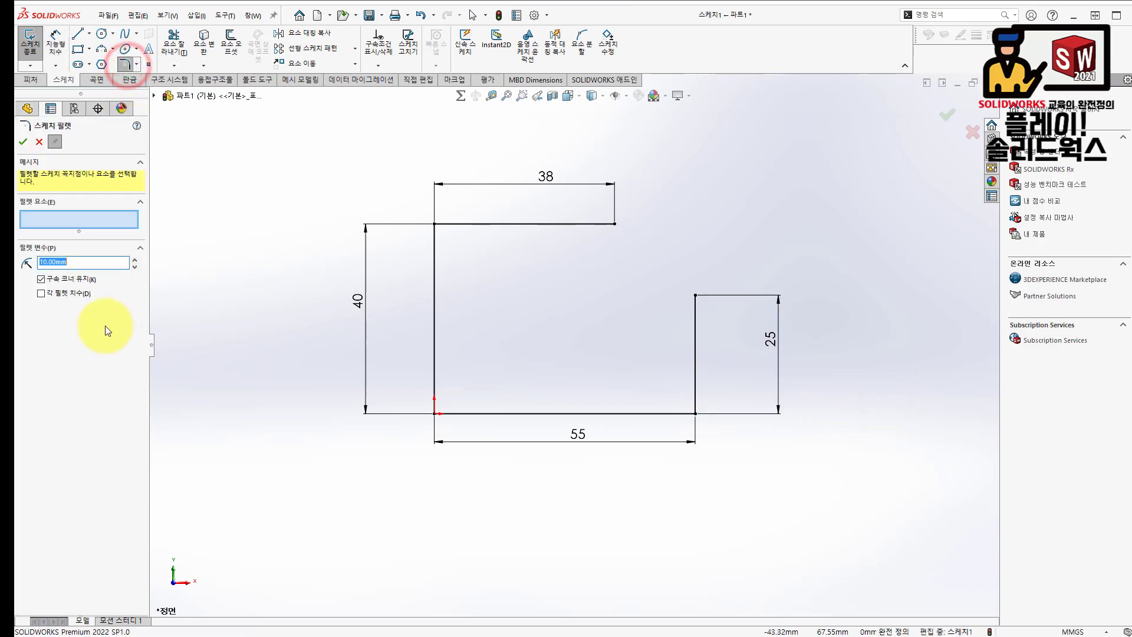
{"action": "type", "text": "8"}
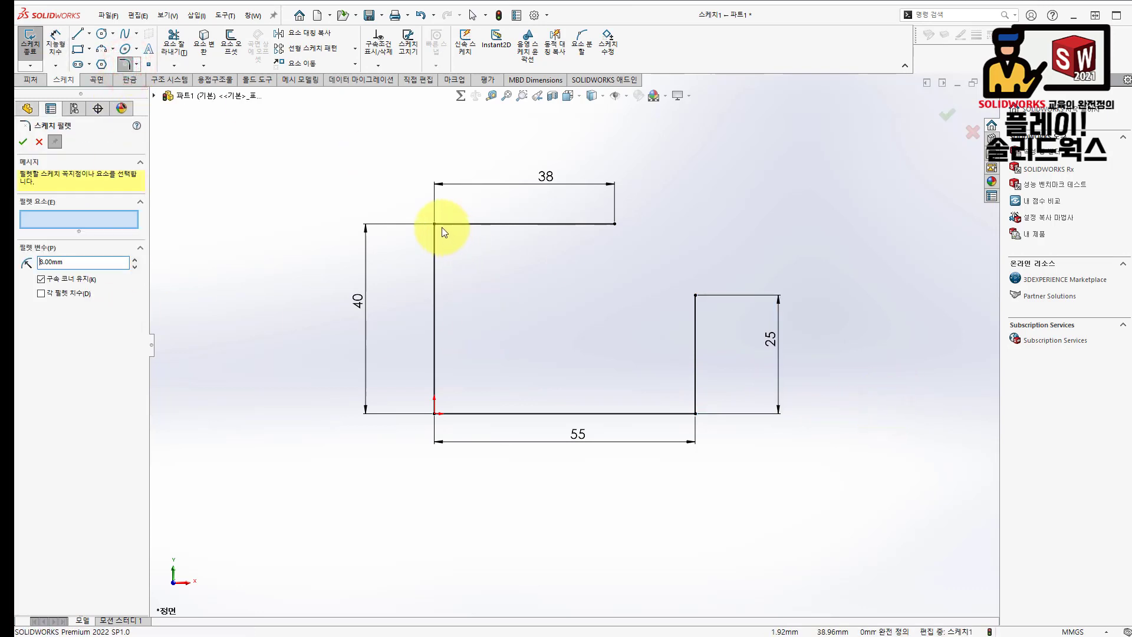
{"action": "left_click", "coordinate": [436, 226]}
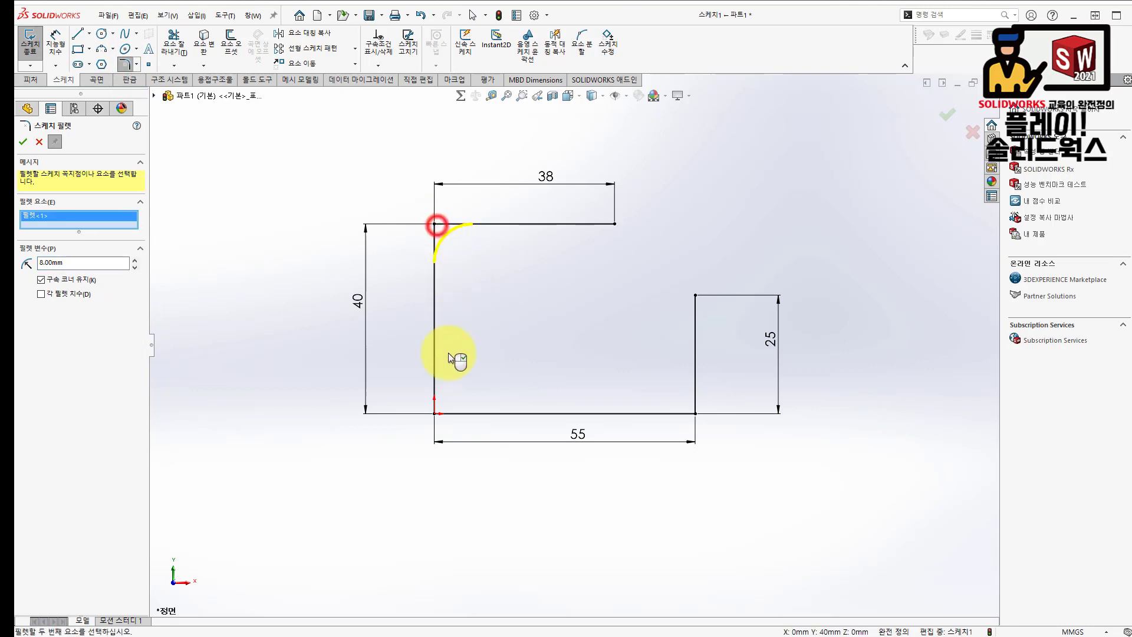
{"action": "left_click", "coordinate": [435, 413]}
{"action": "left_click", "coordinate": [695, 412]}
{"action": "right_click", "coordinate": [695, 414]}
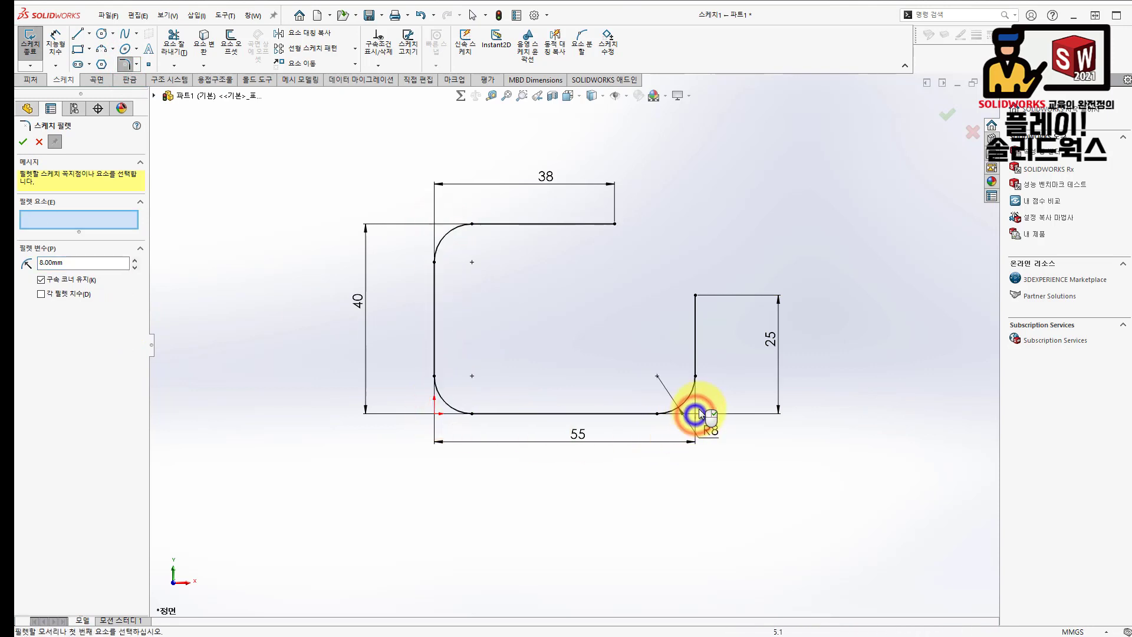
{"action": "scroll", "coordinate": [715, 415], "scroll_direction": "down", "scroll_amount": 1}
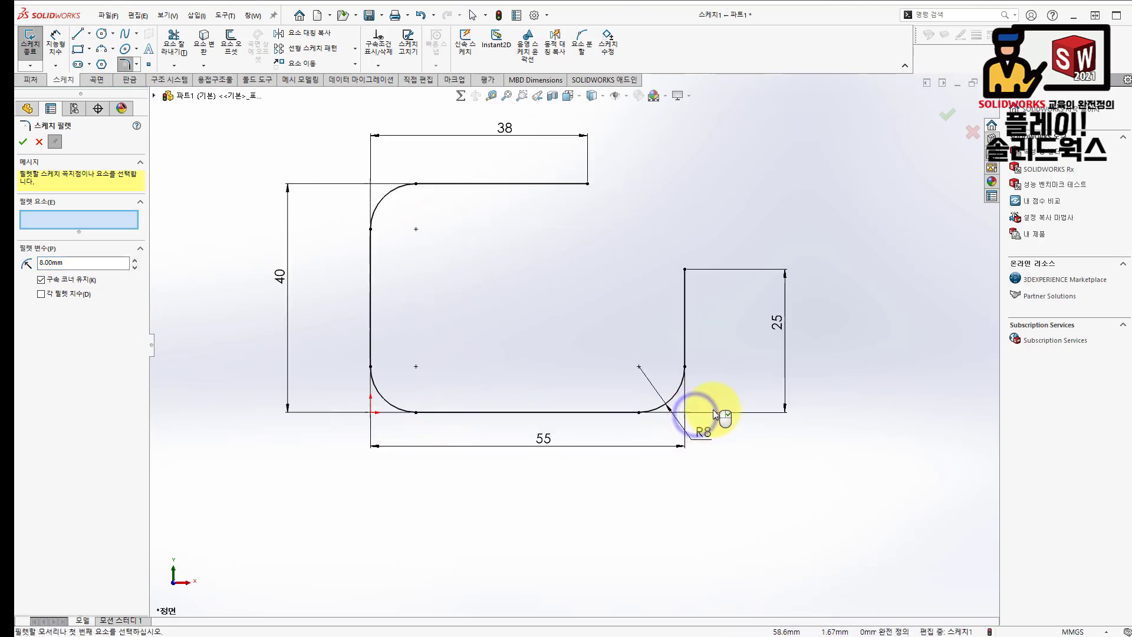
{"action": "right_click", "coordinate": [536, 264]}
{"action": "key", "text": "alt+Tab"}
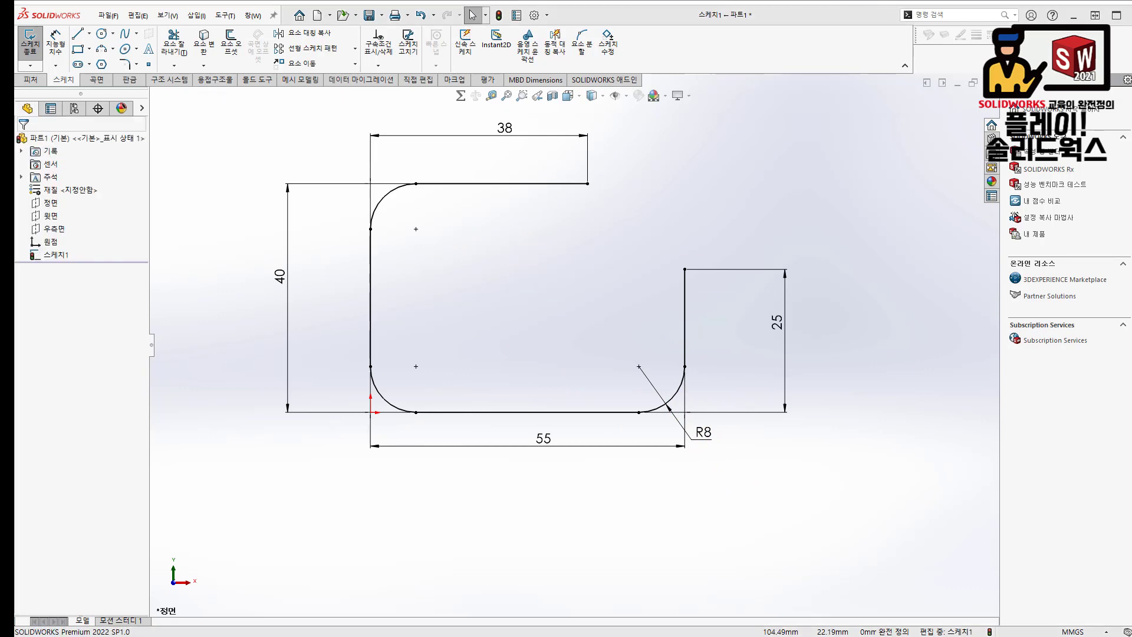
{"action": "scroll", "coordinate": [993, 447], "scroll_direction": "up", "scroll_amount": 4}
{"action": "mouse_move", "coordinate": [993, 447]}
{"action": "left_mouse_down"}
{"action": "mouse_move", "coordinate": [1049, 329]}
{"action": "mouse_move", "coordinate": [1085, 318]}
{"action": "left_mouse_up"}
{"action": "left_click_drag", "start_coordinate": [1116, 39], "coordinate": [1061, 21]}
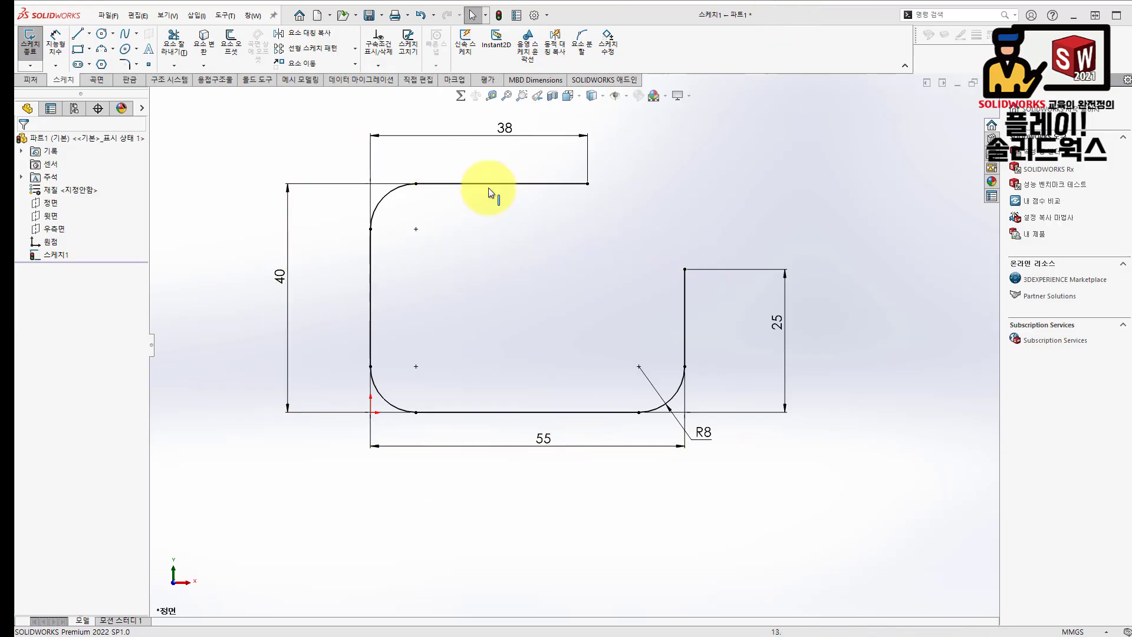
Offset the whole profile chain 5 mm inward, closing both open ends with line caps
{"action": "left_click", "coordinate": [231, 64]}
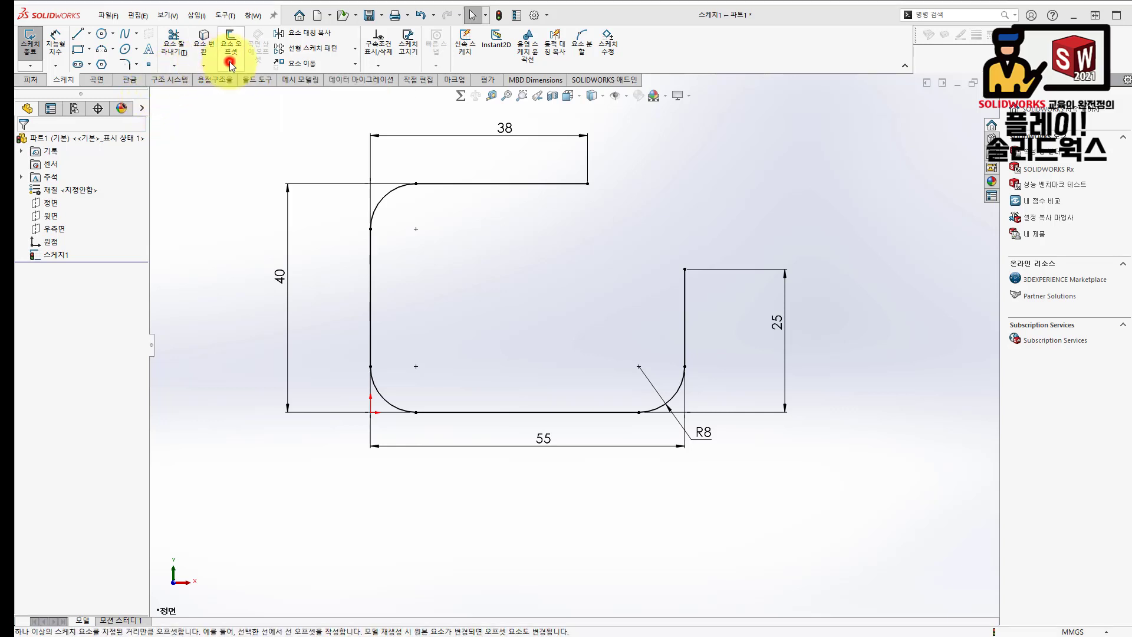
{"action": "left_click", "coordinate": [518, 184]}
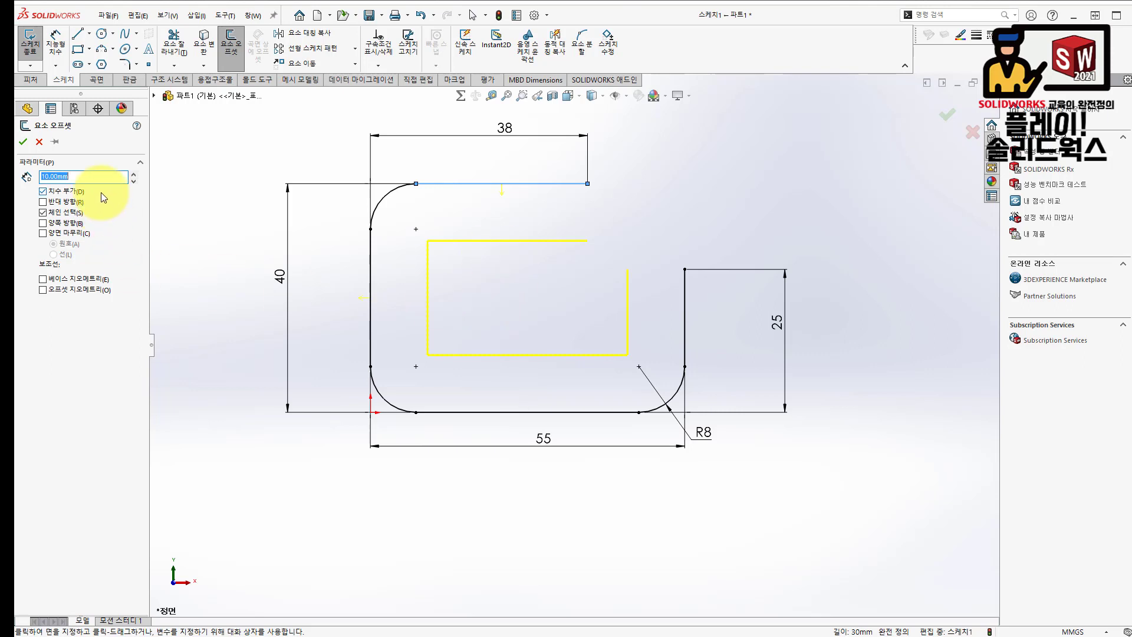
{"action": "type", "text": "5"}
{"action": "key", "text": "Return"}
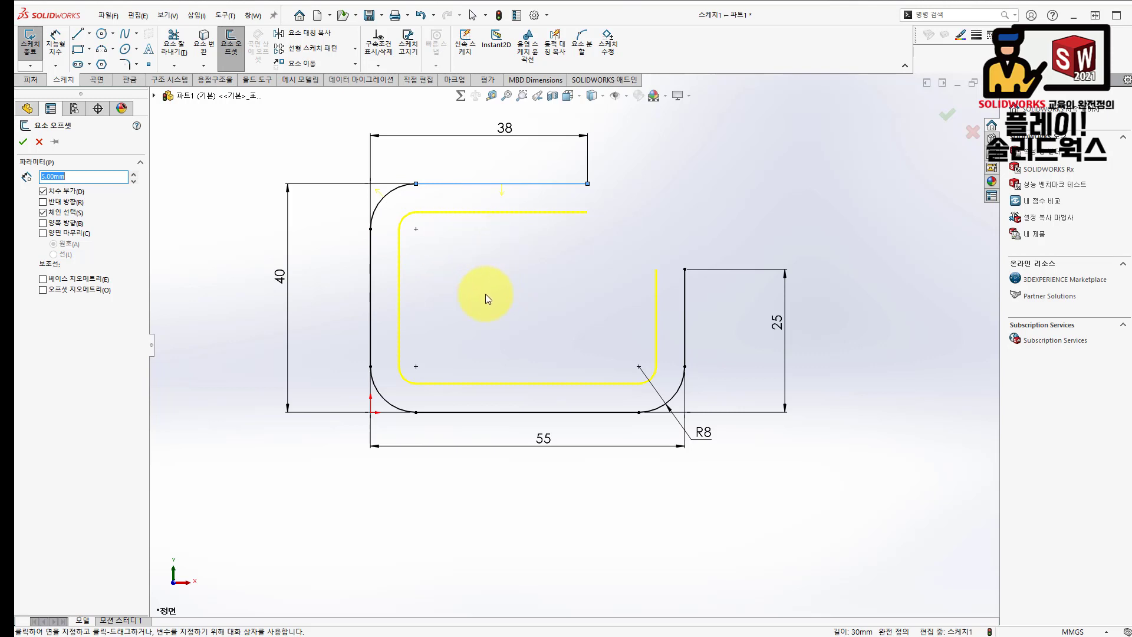
{"action": "left_click", "coordinate": [76, 236]}
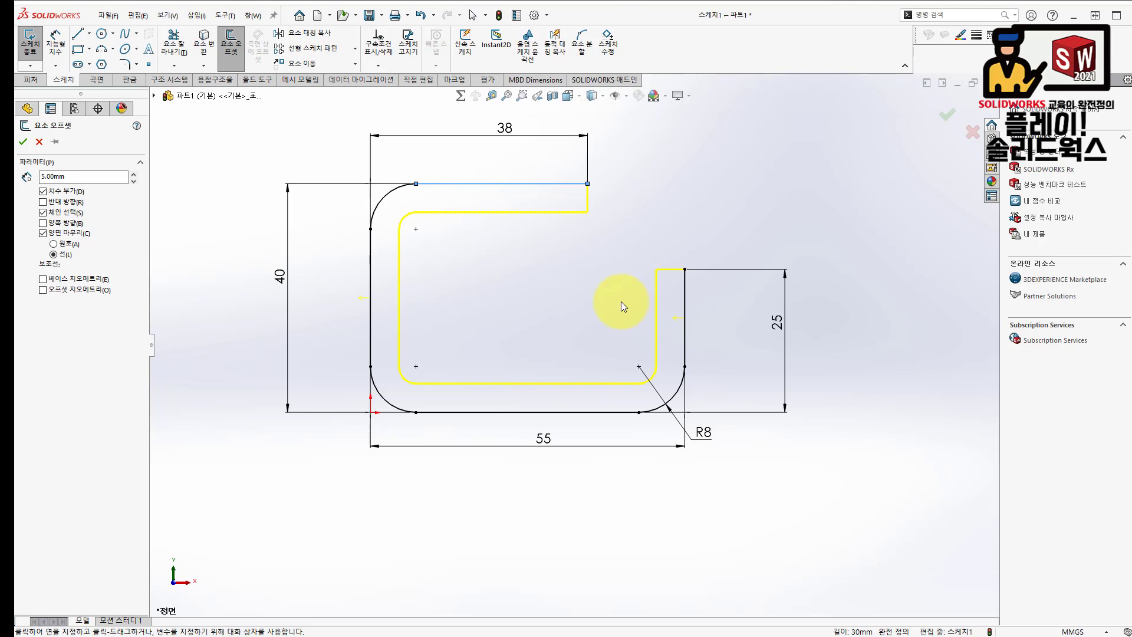
{"action": "left_click", "coordinate": [24, 143]}
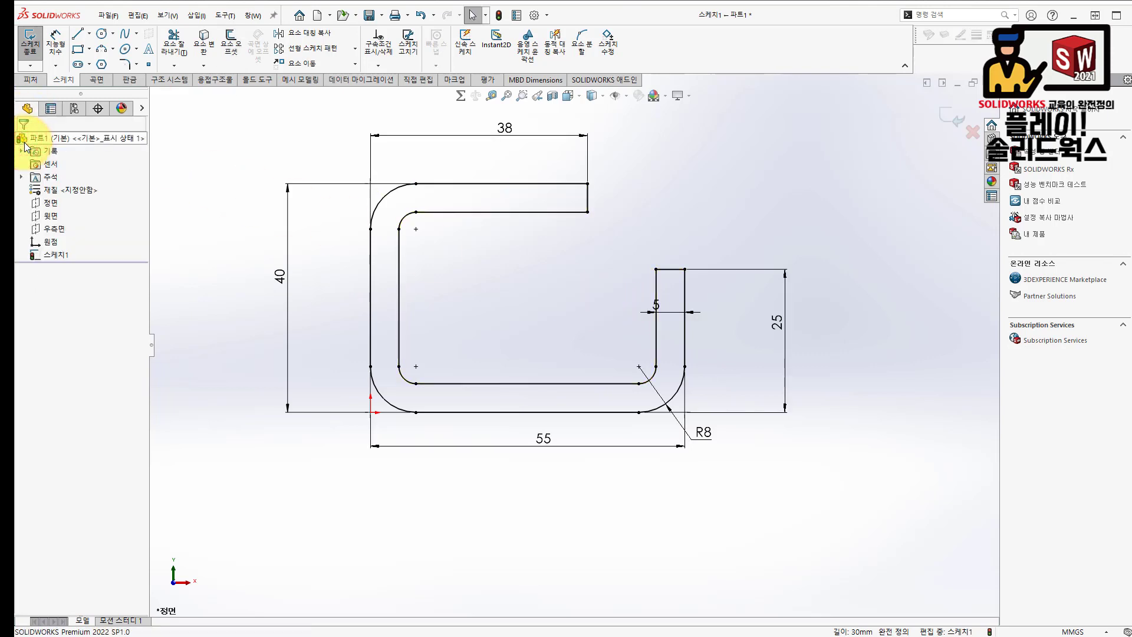
Extrude the C-shaped profile 90 mm with the Mid Plane end condition
{"action": "left_click", "coordinate": [40, 81]}
{"action": "left_click", "coordinate": [38, 48]}
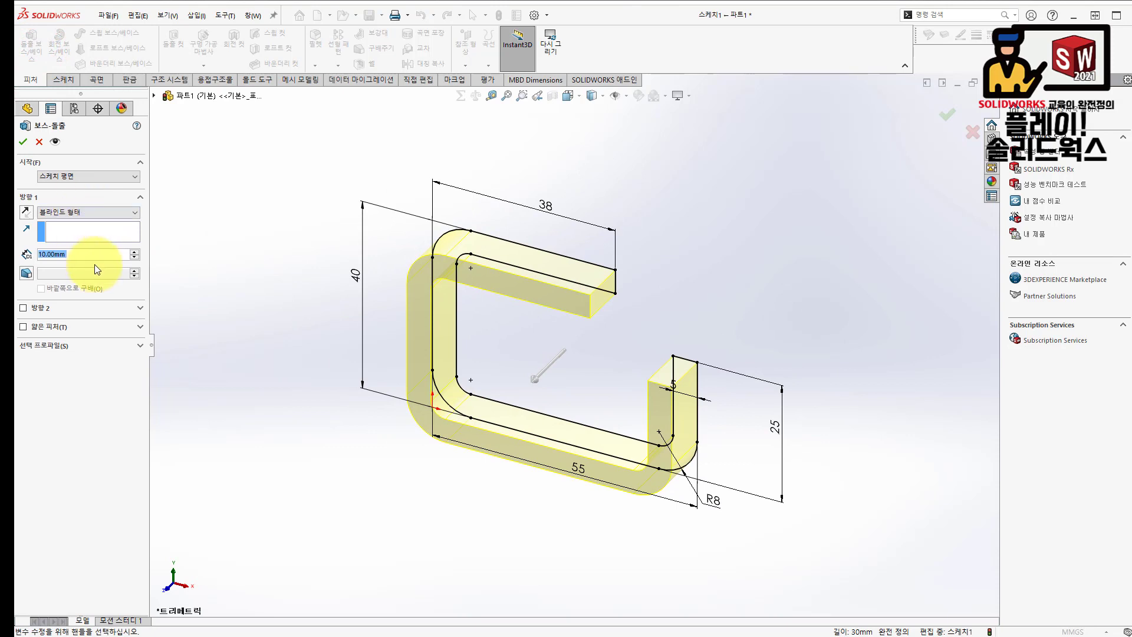
{"action": "type", "text": "90"}
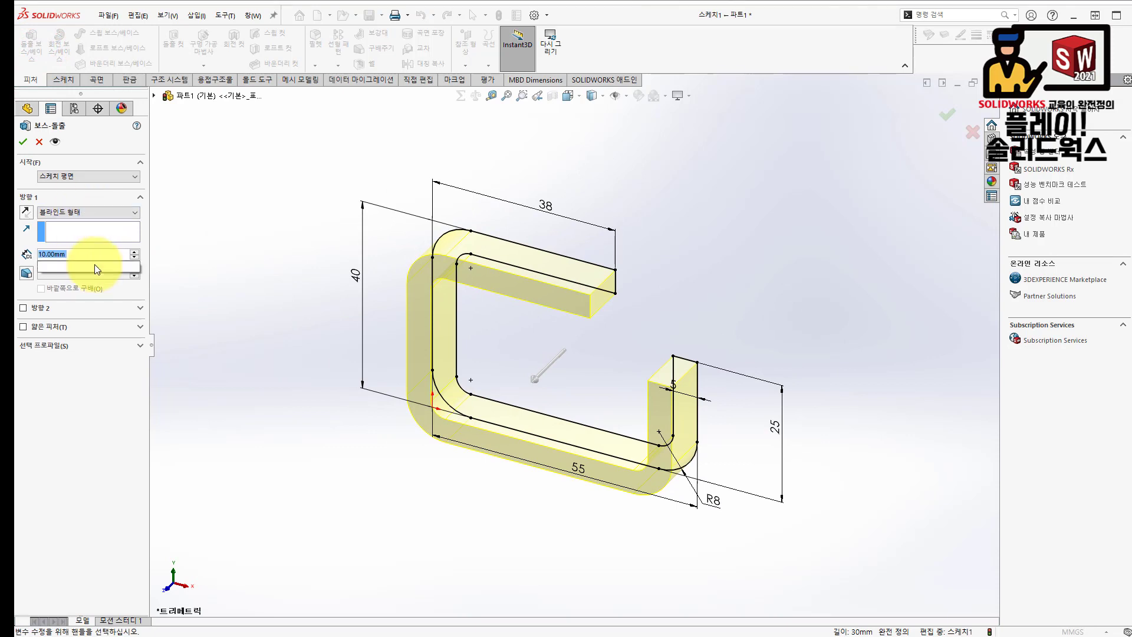
{"action": "key", "text": "Return"}
{"action": "scroll", "coordinate": [558, 388], "scroll_direction": "down", "scroll_amount": 2}
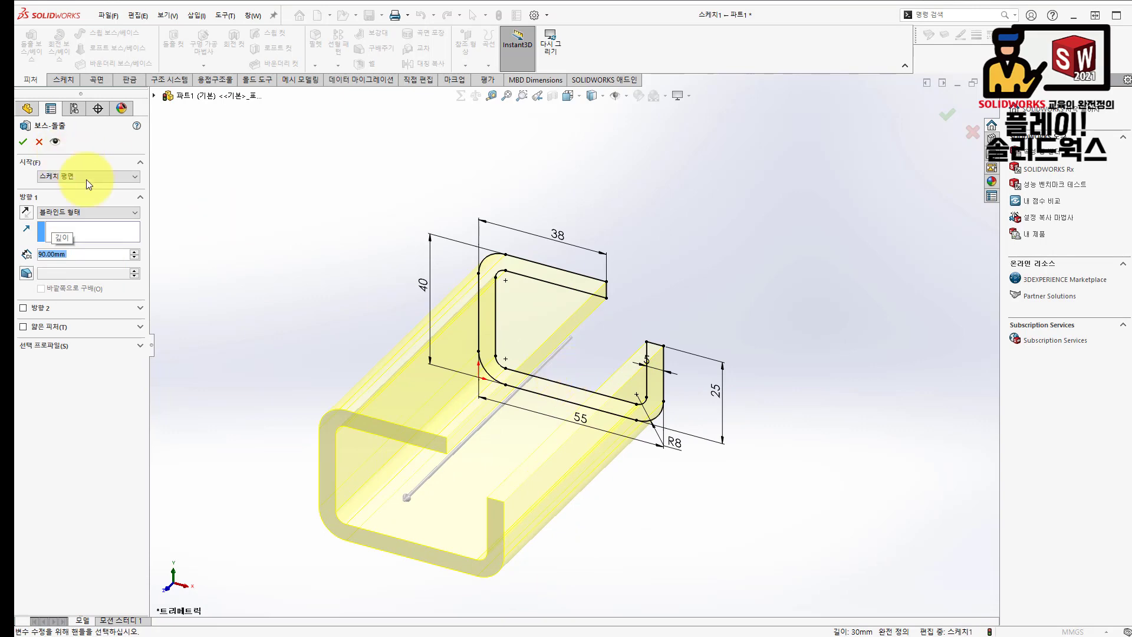
{"action": "left_click", "coordinate": [71, 215]}
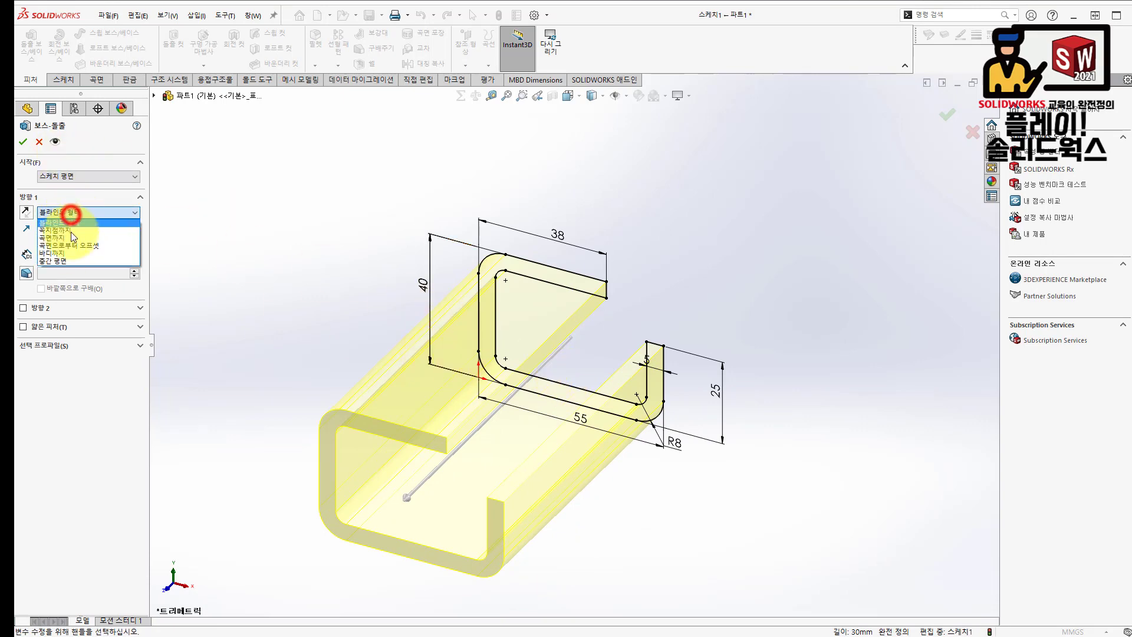
{"action": "left_click", "coordinate": [59, 260]}
{"action": "mouse_move", "coordinate": [591, 277]}
{"action": "middle_mouse_down"}
{"action": "mouse_move", "coordinate": [574, 374]}
{"action": "mouse_move", "coordinate": [513, 316]}
{"action": "mouse_move", "coordinate": [518, 329]}
{"action": "middle_mouse_up"}
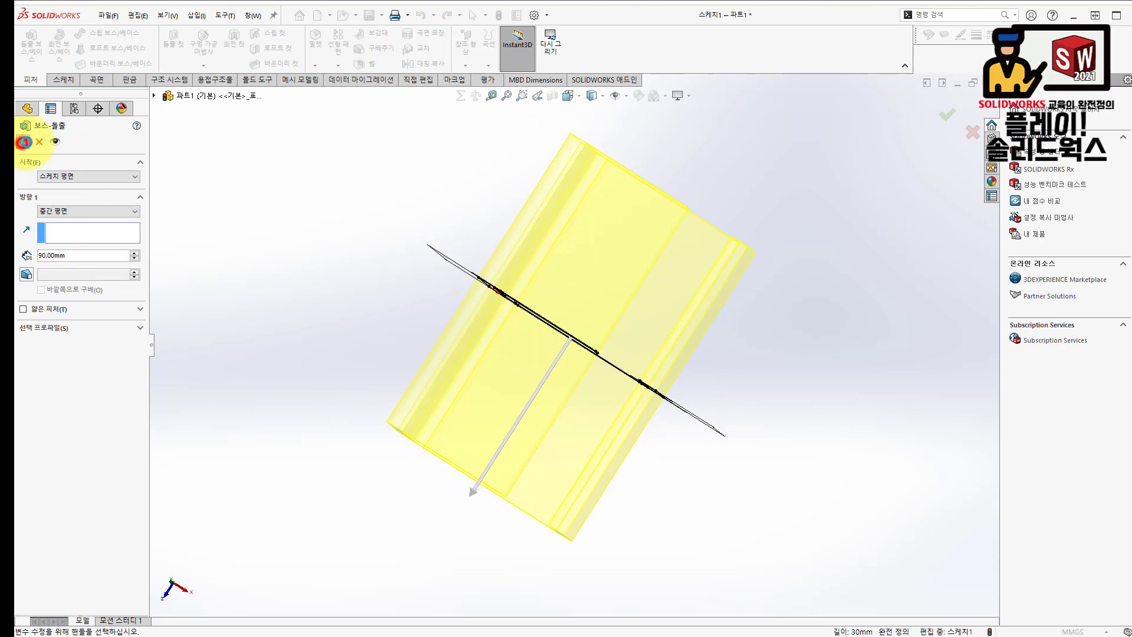
{"action": "left_click", "coordinate": [24, 142]}
Examine the extruded bracket's rounded bends and their tangent edges from several directions
{"action": "middle_click_drag", "start_coordinate": [405, 370], "coordinate": [344, 256]}
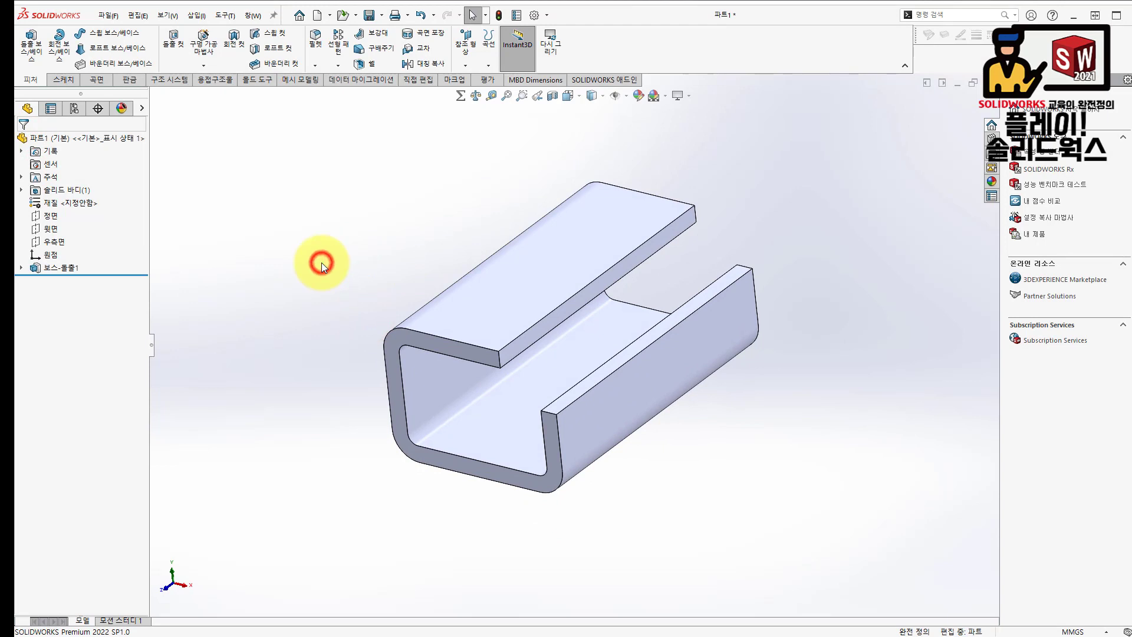
{"action": "key", "text": "ctrl+7"}
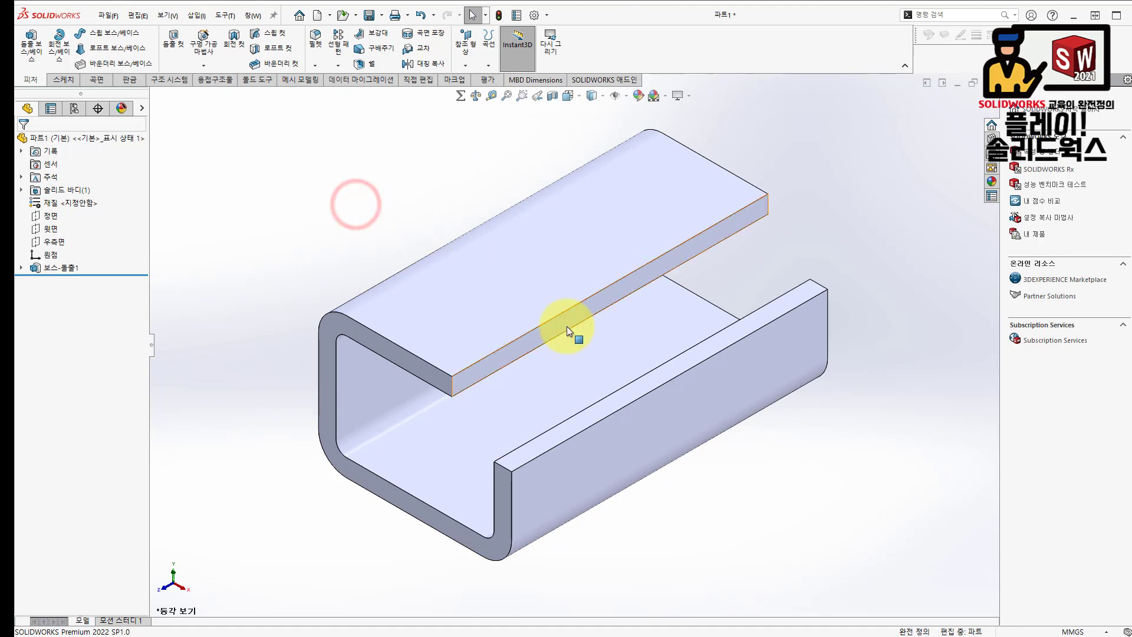
{"action": "left_click", "coordinate": [345, 257]}
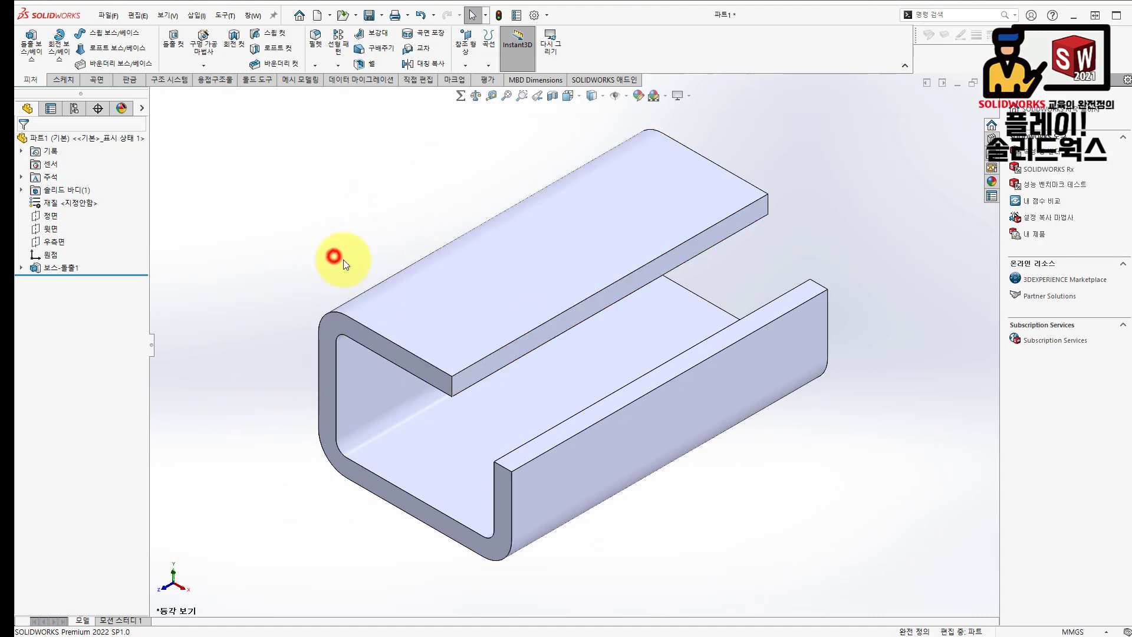
{"action": "mouse_move", "coordinate": [614, 550]}
{"action": "middle_mouse_down"}
{"action": "mouse_move", "coordinate": [614, 400]}
{"action": "mouse_move", "coordinate": [570, 307]}
{"action": "middle_mouse_up"}
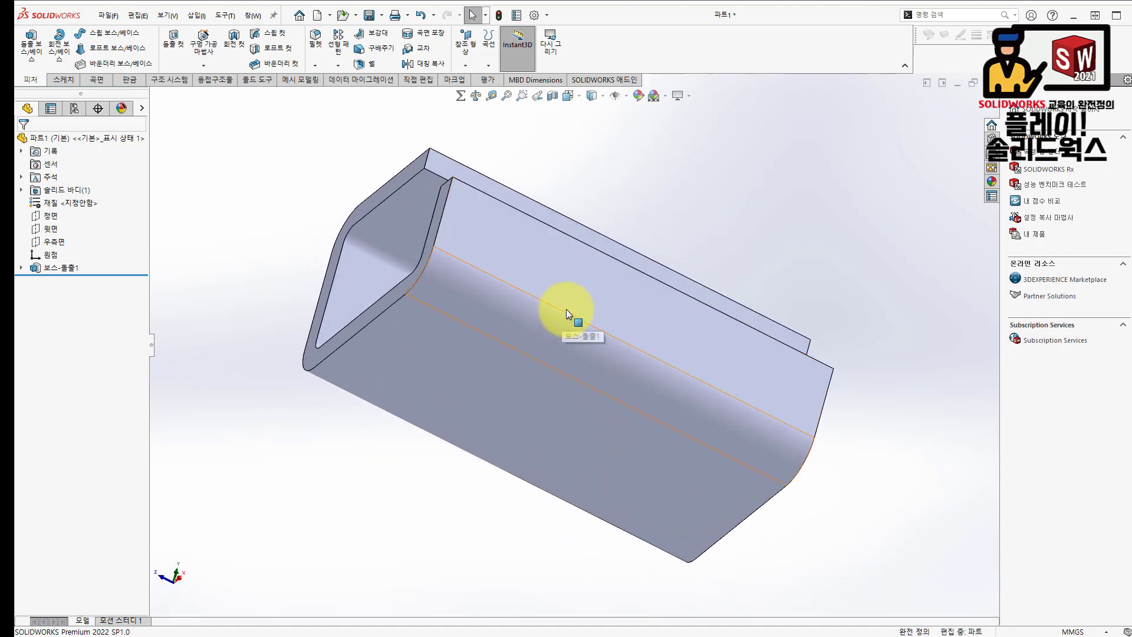
{"action": "middle_click_drag", "start_coordinate": [796, 498], "coordinate": [678, 467]}
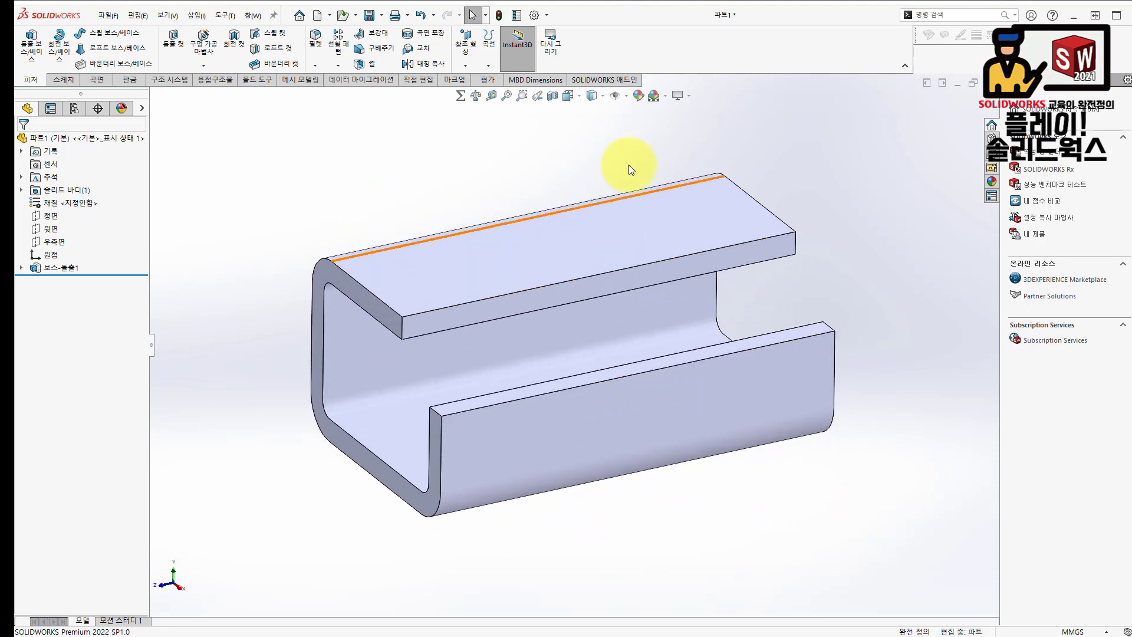
{"action": "left_click", "coordinate": [562, 162]}
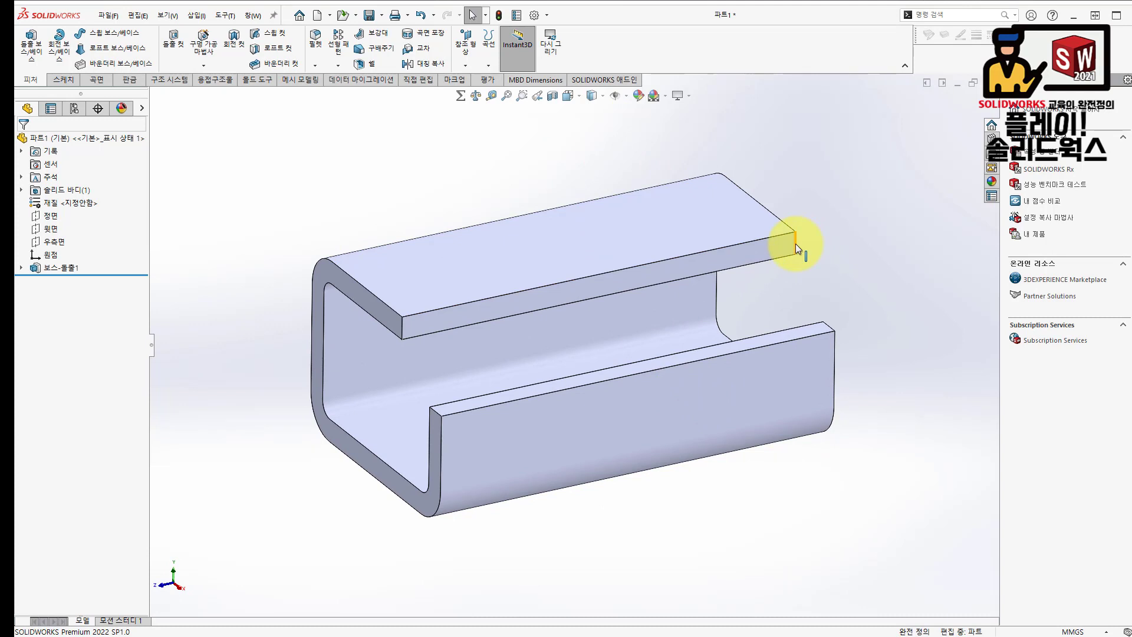
{"action": "middle_click_drag", "start_coordinate": [777, 199], "coordinate": [557, 214]}
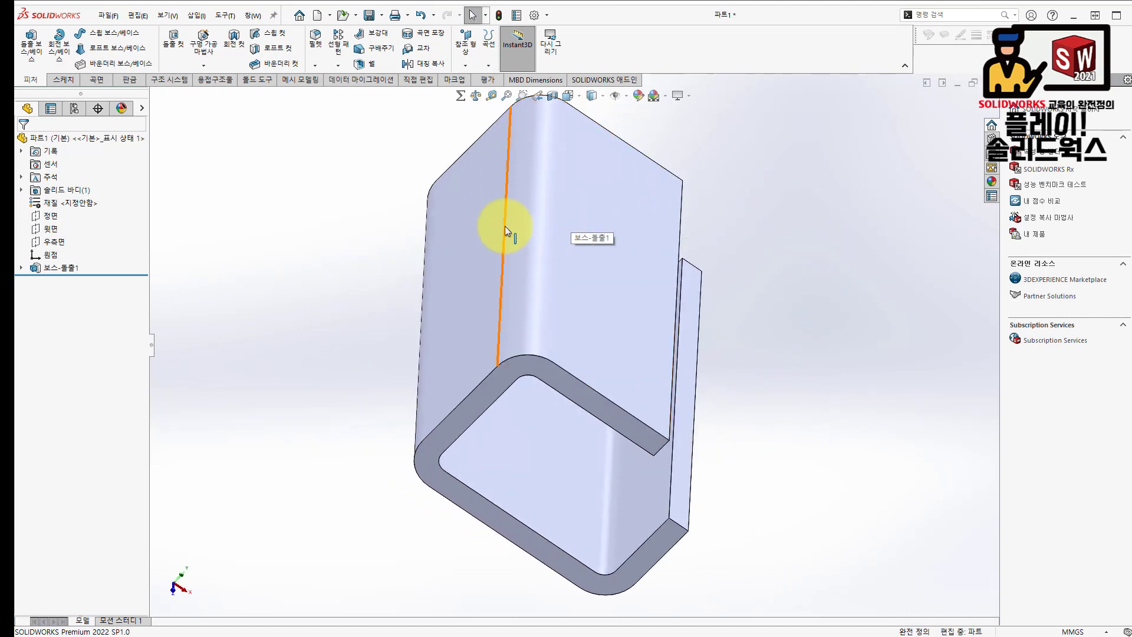
{"action": "middle_click_drag", "start_coordinate": [704, 416], "coordinate": [635, 351]}
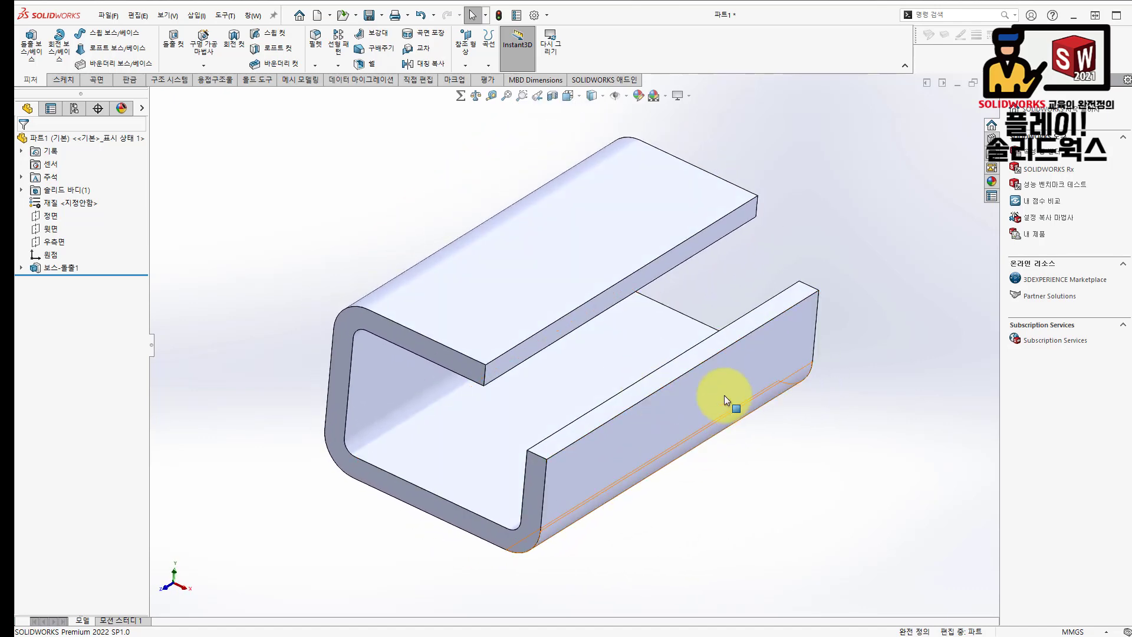
{"action": "left_click", "coordinate": [802, 238]}
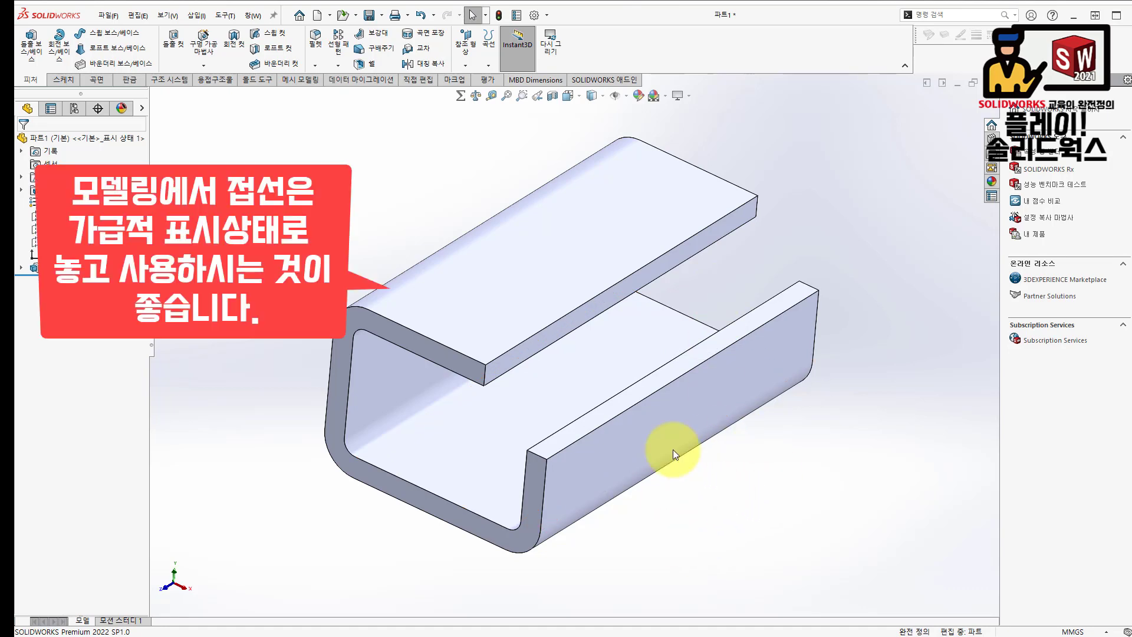
Set the part/assembly tangent edge display to visible (표시) in the system display options
{"action": "left_click", "coordinate": [540, 15]}
{"action": "left_click_drag", "start_coordinate": [701, 98], "coordinate": [318, 62]}
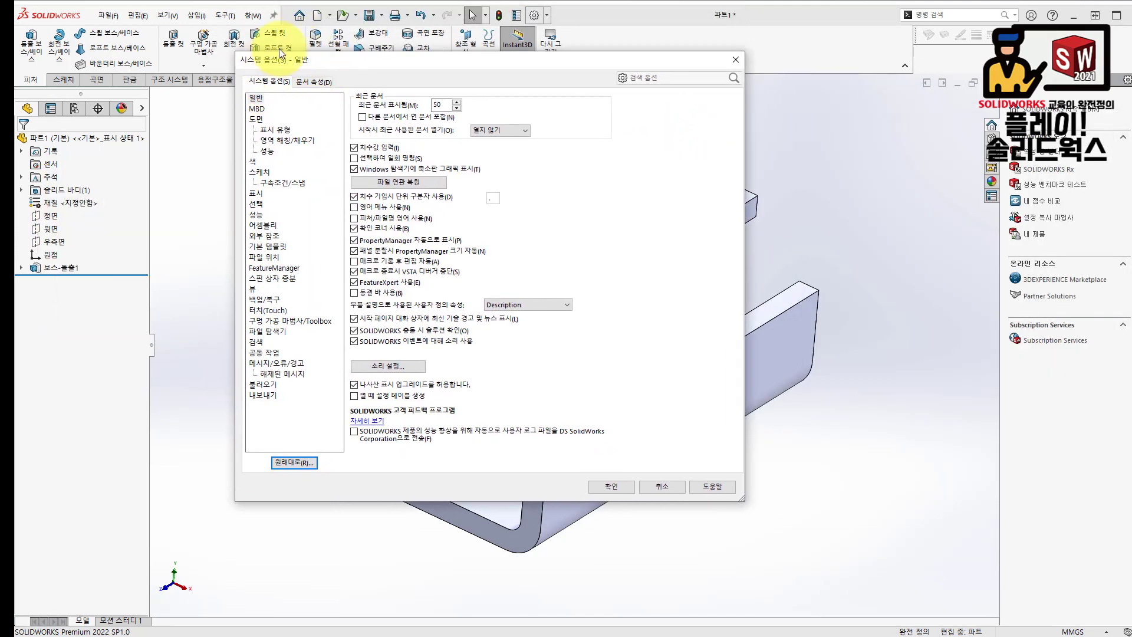
{"action": "left_click", "coordinate": [256, 195]}
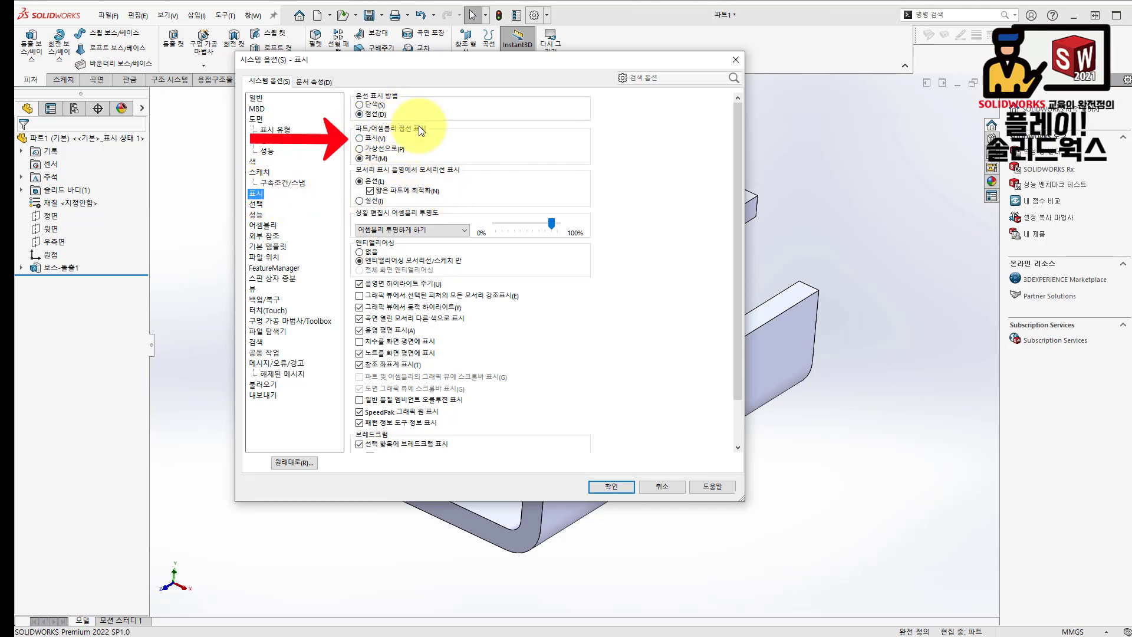
{"action": "left_click", "coordinate": [359, 138]}
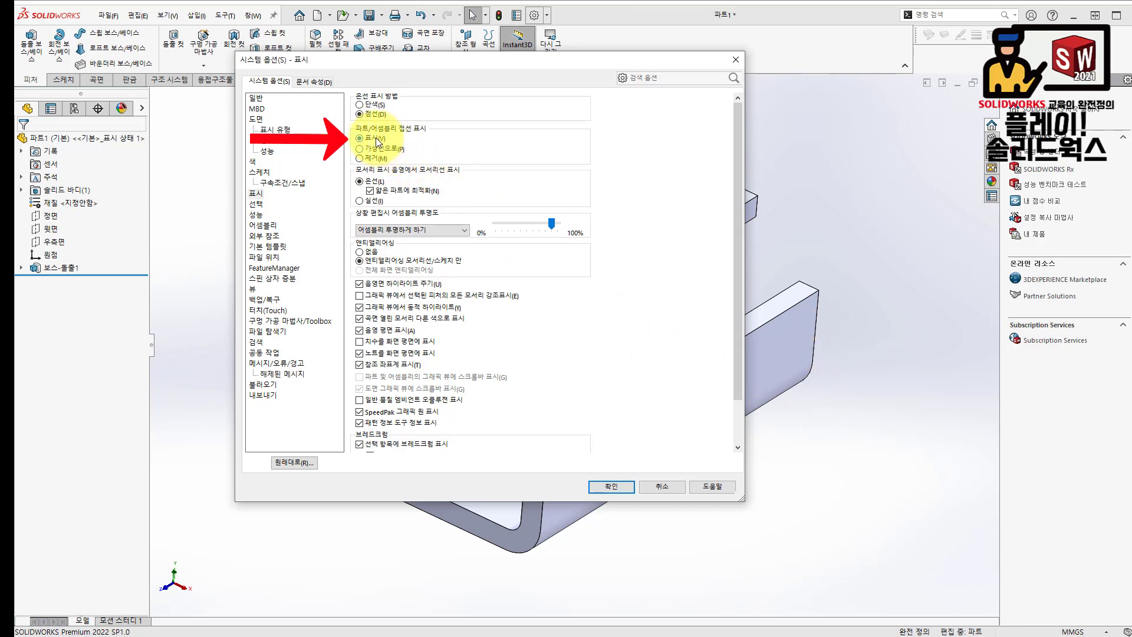
{"action": "left_click", "coordinate": [622, 486]}
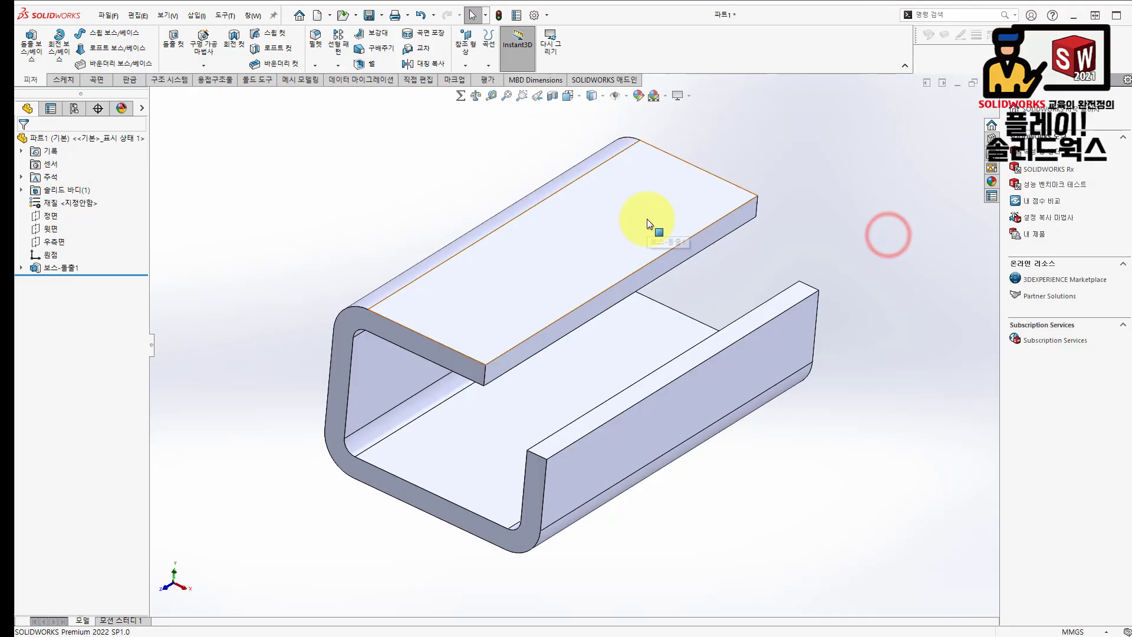
Start a sketch on the bracket's upper flat face and check the cutout dimensions in the practice drawing's plan view
{"action": "left_click", "coordinate": [646, 220]}
{"action": "left_click", "coordinate": [699, 186]}
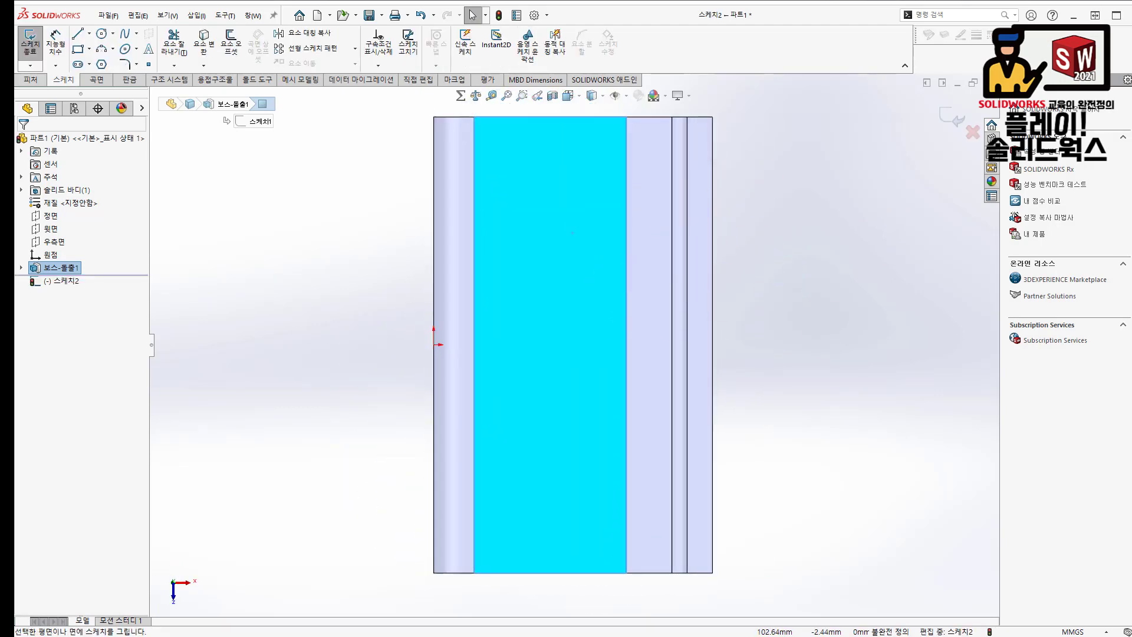
{"action": "left_click_drag", "start_coordinate": [1131, 61], "coordinate": [859, 68]}
{"action": "scroll", "coordinate": [880, 345], "scroll_direction": "up", "scroll_amount": 3}
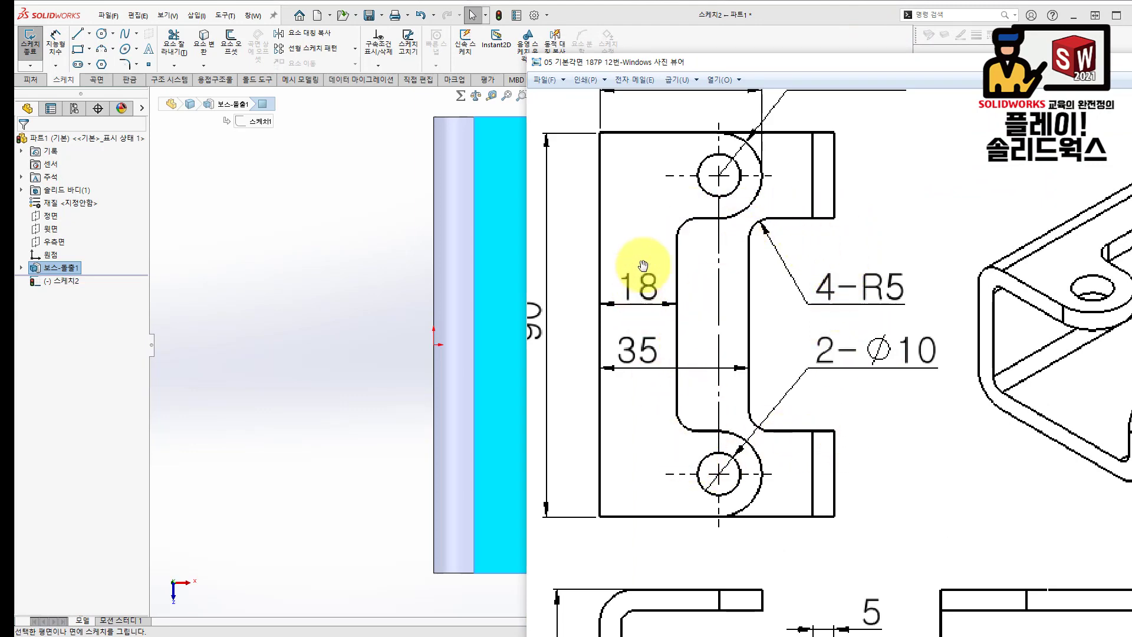
{"action": "left_click", "coordinate": [857, 65]}
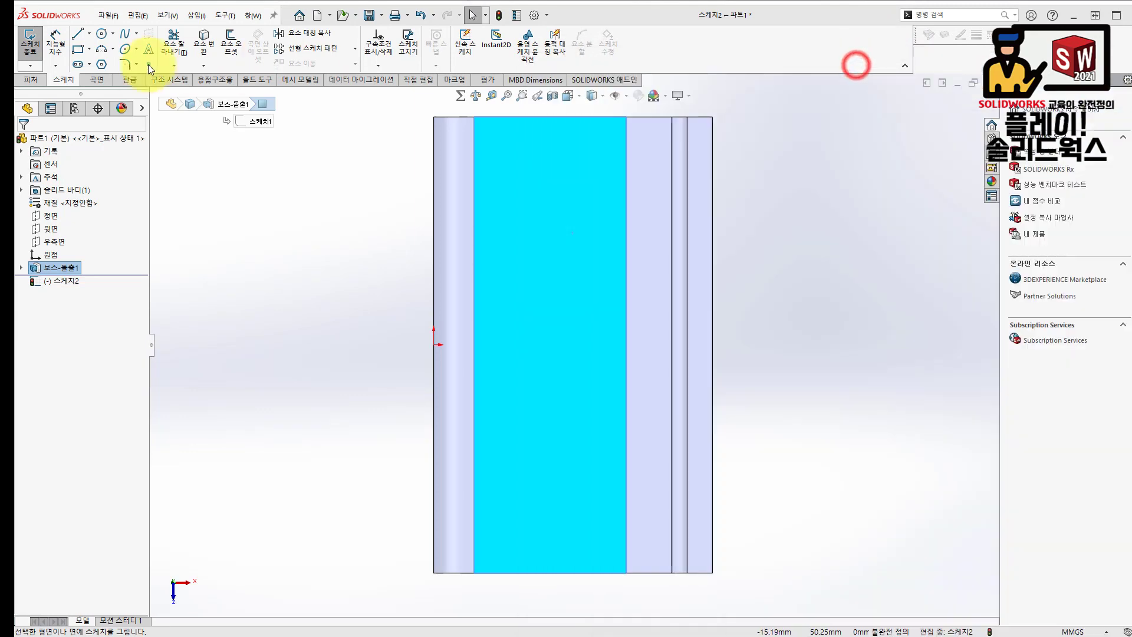
Sketch a corner rectangle about 30 mm wide and 52 mm high, starting on the bracket's right edge
{"action": "left_click", "coordinate": [91, 52]}
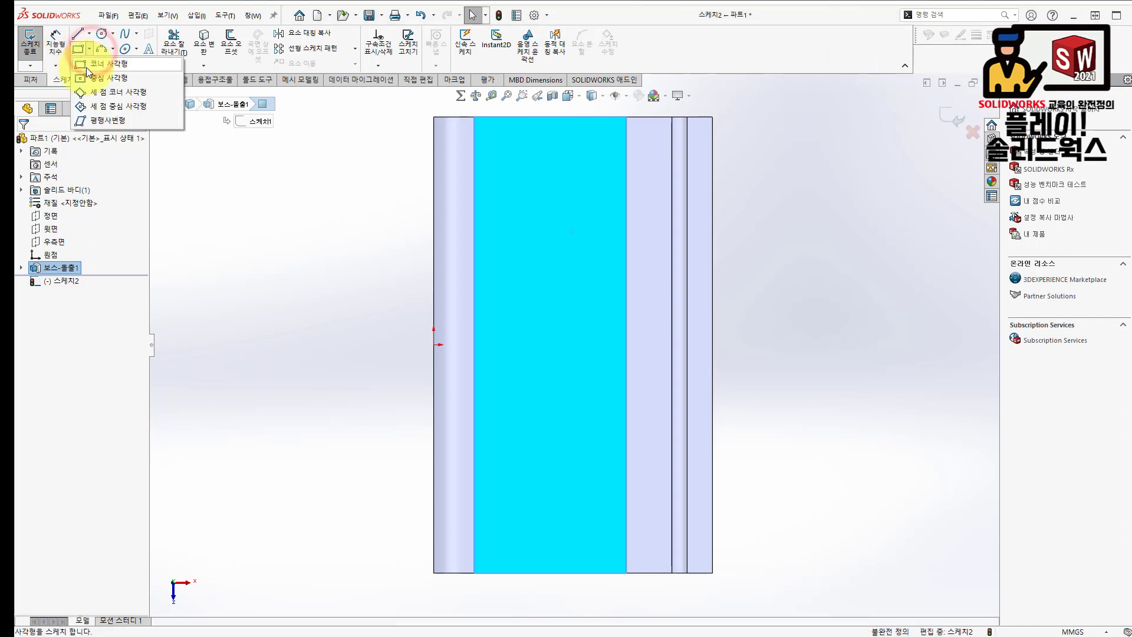
{"action": "left_click", "coordinate": [87, 65]}
{"action": "left_click", "coordinate": [713, 216]}
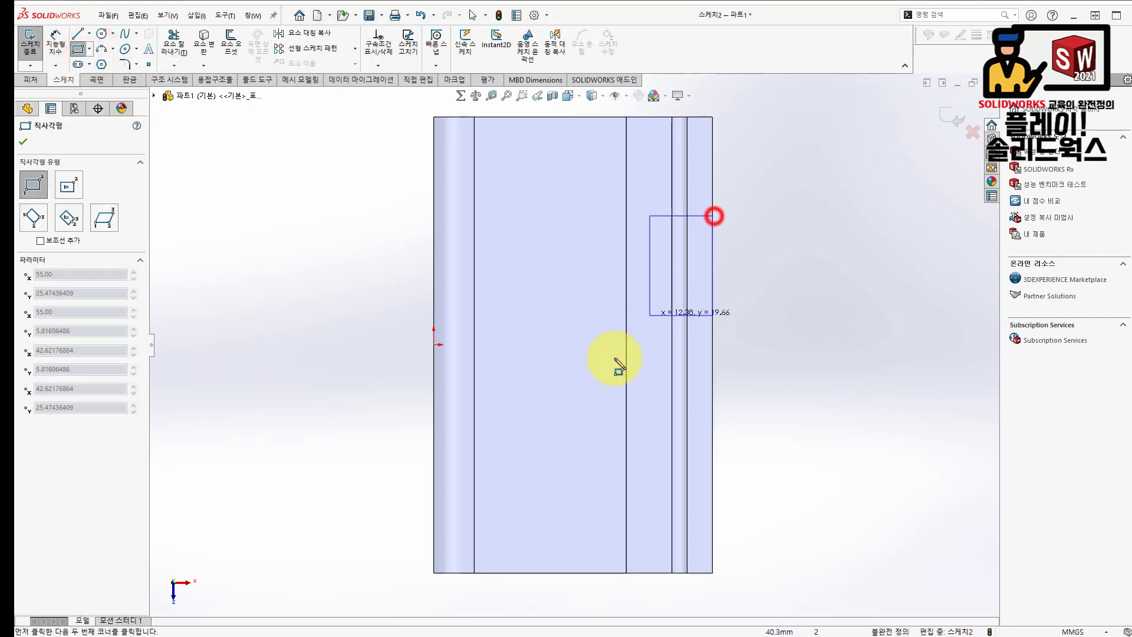
{"action": "left_click", "coordinate": [559, 478]}
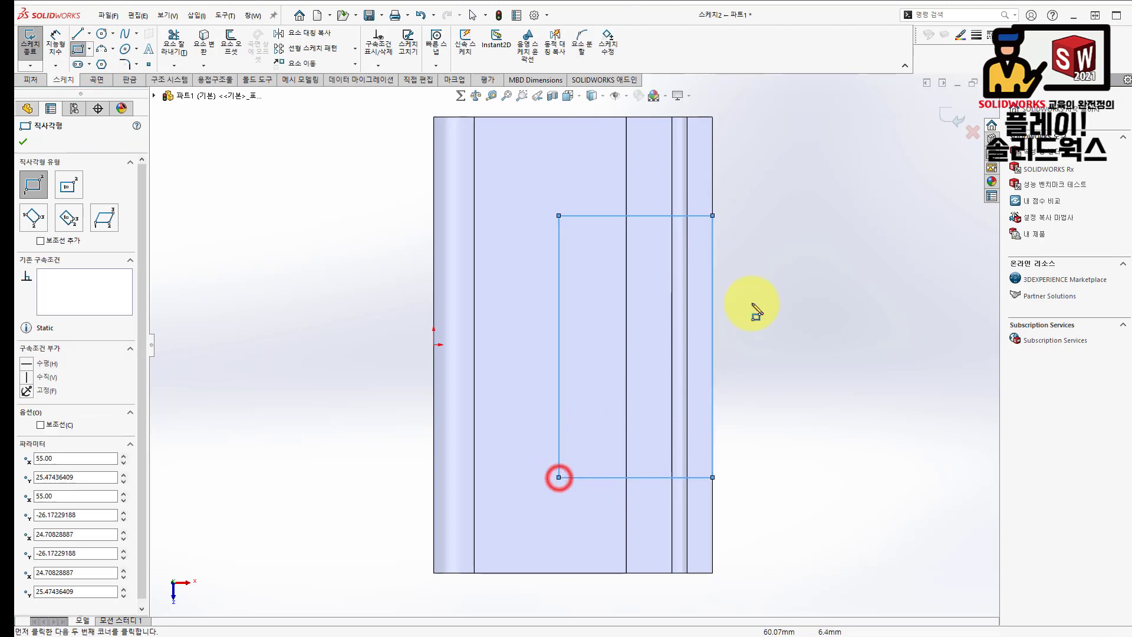
Dimension the rectangle's top line 20 mm from the bracket's upper edge
{"action": "right_click", "coordinate": [800, 390]}
{"action": "key", "text": "f"}
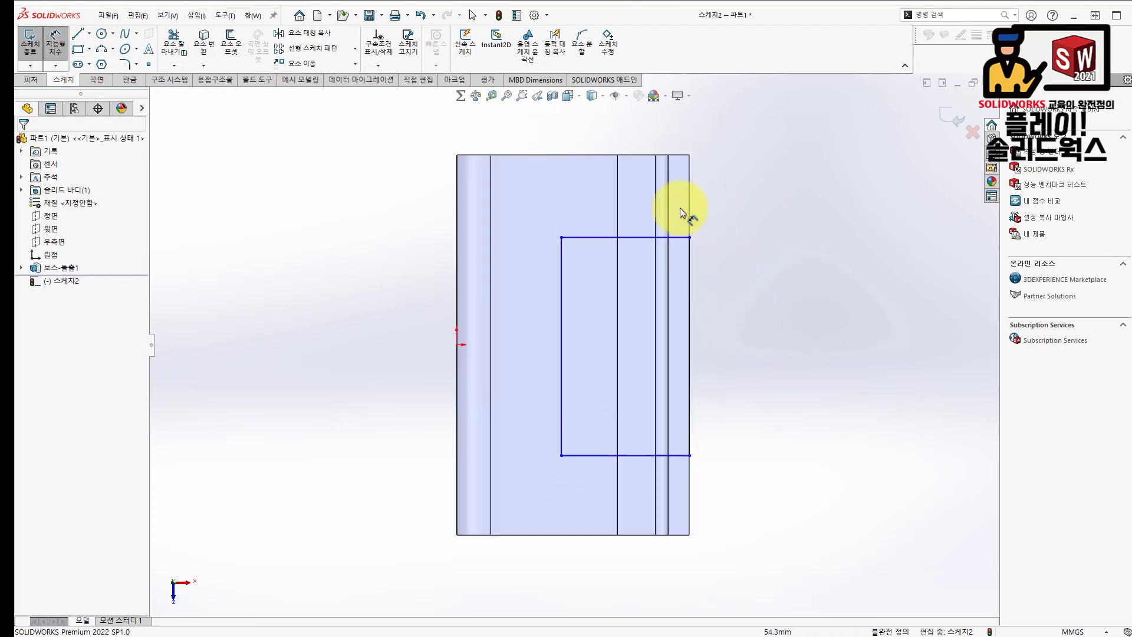
{"action": "left_click", "coordinate": [649, 155]}
{"action": "left_click", "coordinate": [628, 238]}
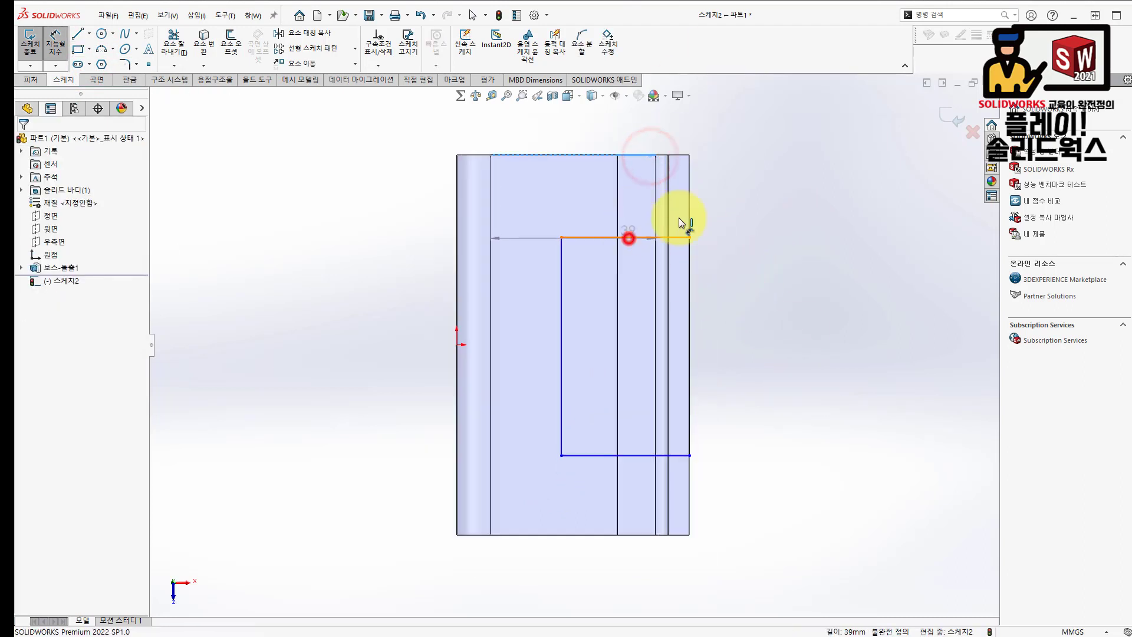
{"action": "left_click", "coordinate": [758, 199]}
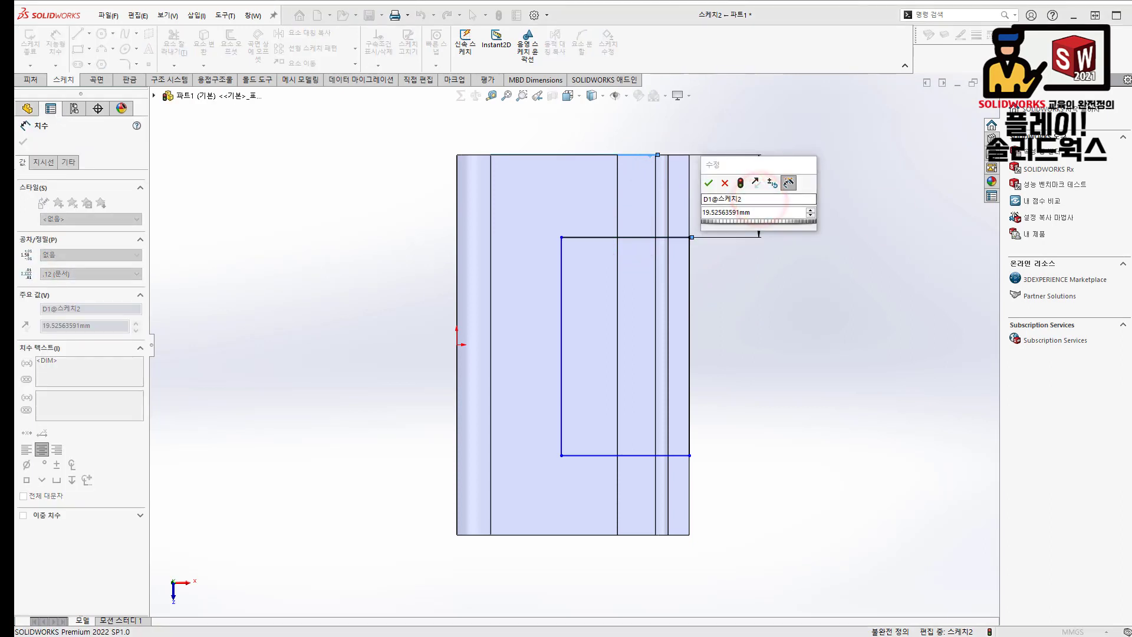
{"action": "left_click", "coordinate": [776, 213]}
{"action": "type", "text": "20"}
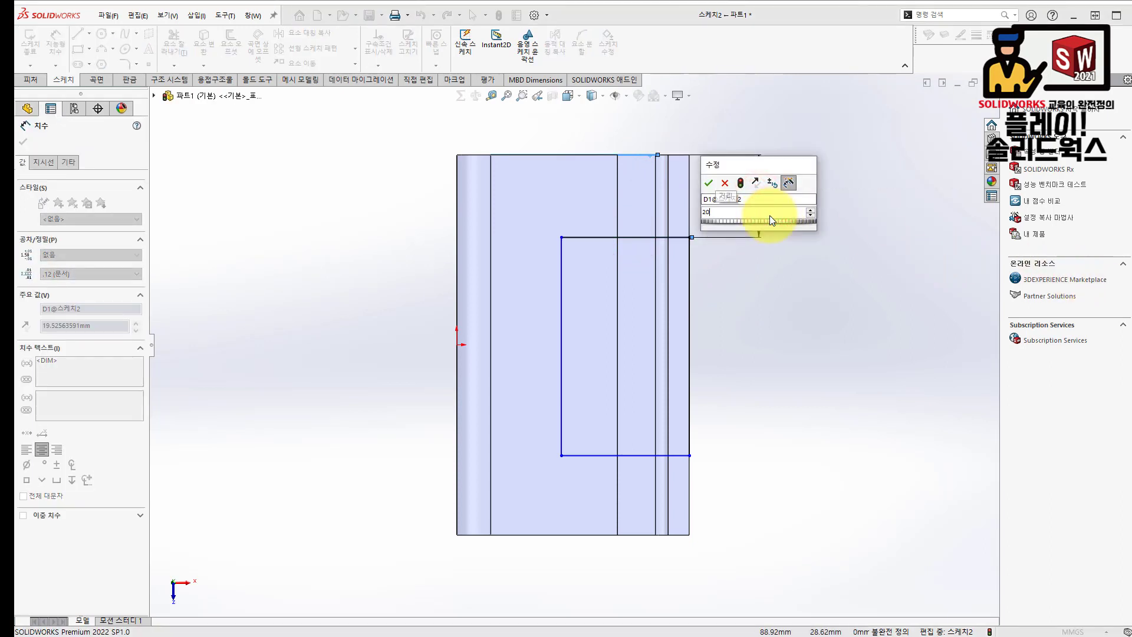
{"action": "key", "text": "Return"}
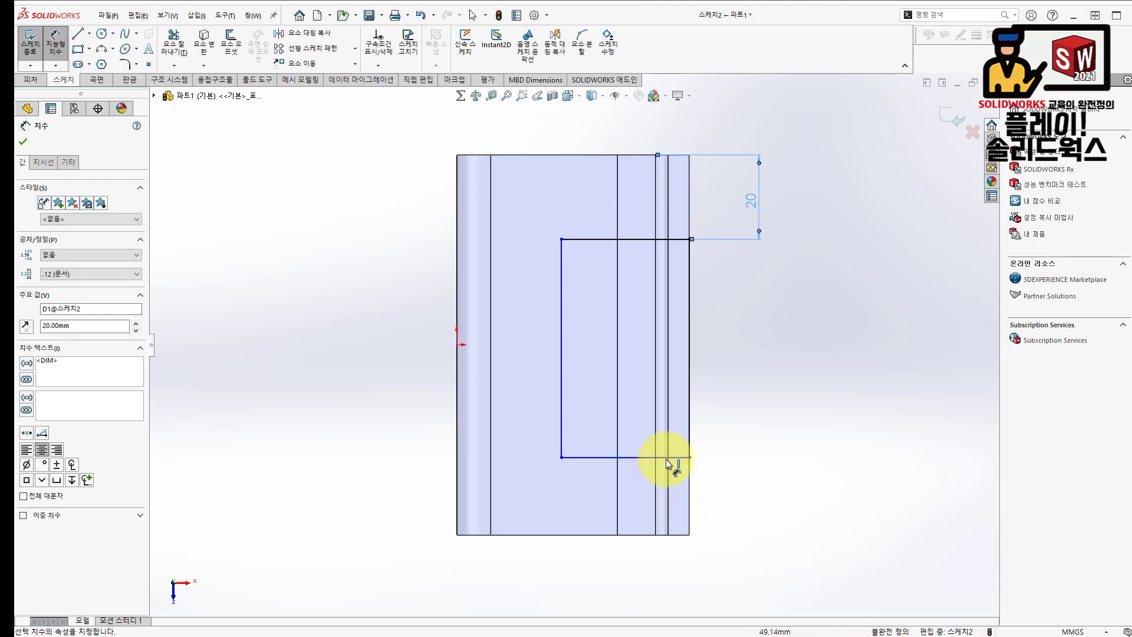
Dimension the rectangle's bottom line 20 mm from the bracket's lower edge
{"action": "left_click_drag", "start_coordinate": [672, 457], "coordinate": [679, 537]}
{"action": "left_click", "coordinate": [678, 535]}
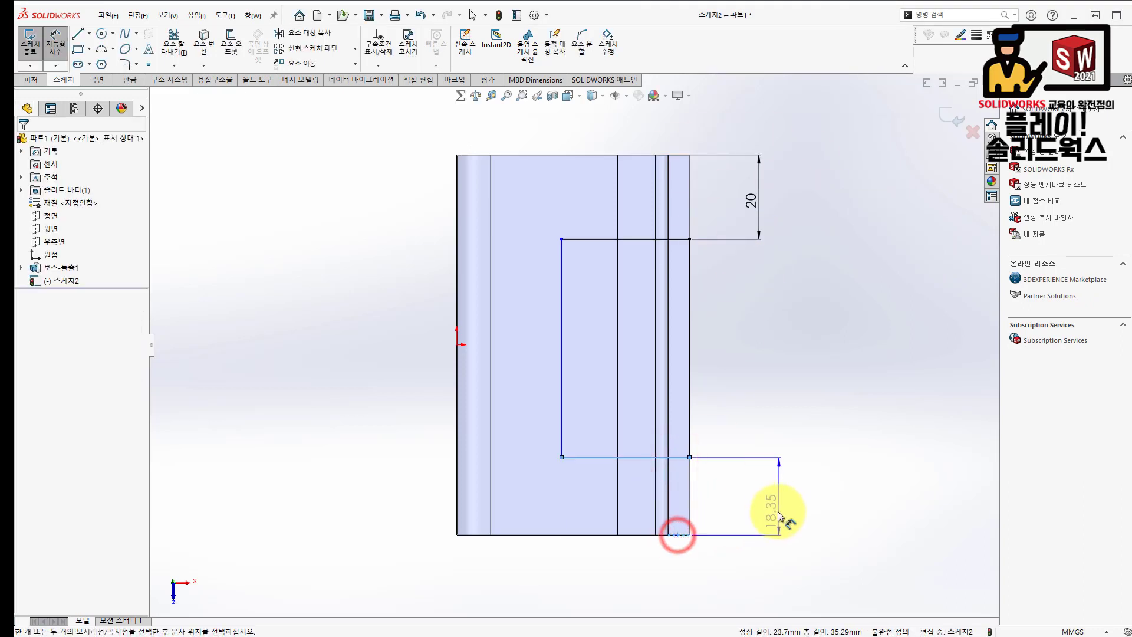
{"action": "left_click", "coordinate": [759, 515]}
{"action": "type", "text": "20"}
{"action": "key", "text": "Return"}
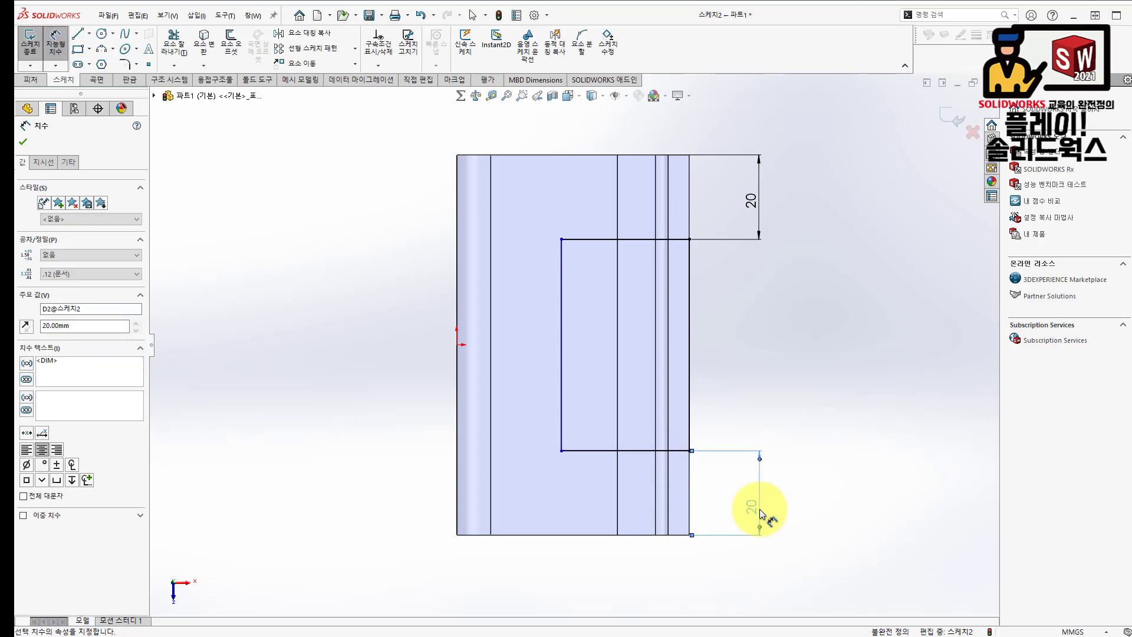
{"action": "left_click", "coordinate": [561, 339]}
{"action": "left_click", "coordinate": [459, 306]}
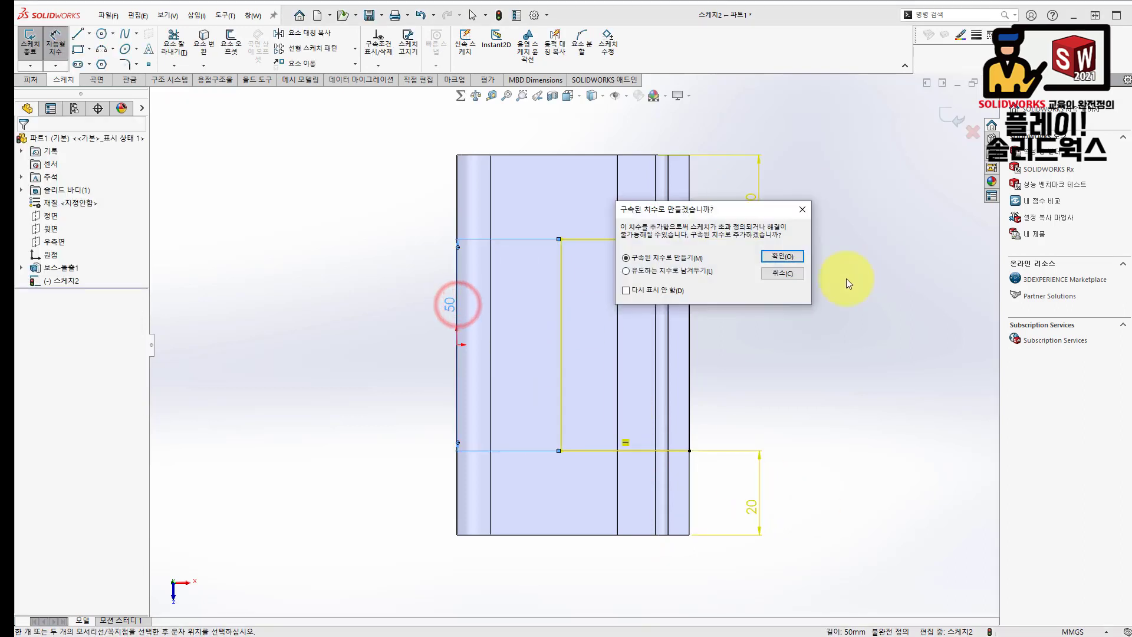
{"action": "left_click", "coordinate": [773, 274]}
Dimension the rectangle's inner vertical line 18 mm from the bracket's left edge
{"action": "left_click", "coordinate": [562, 306]}
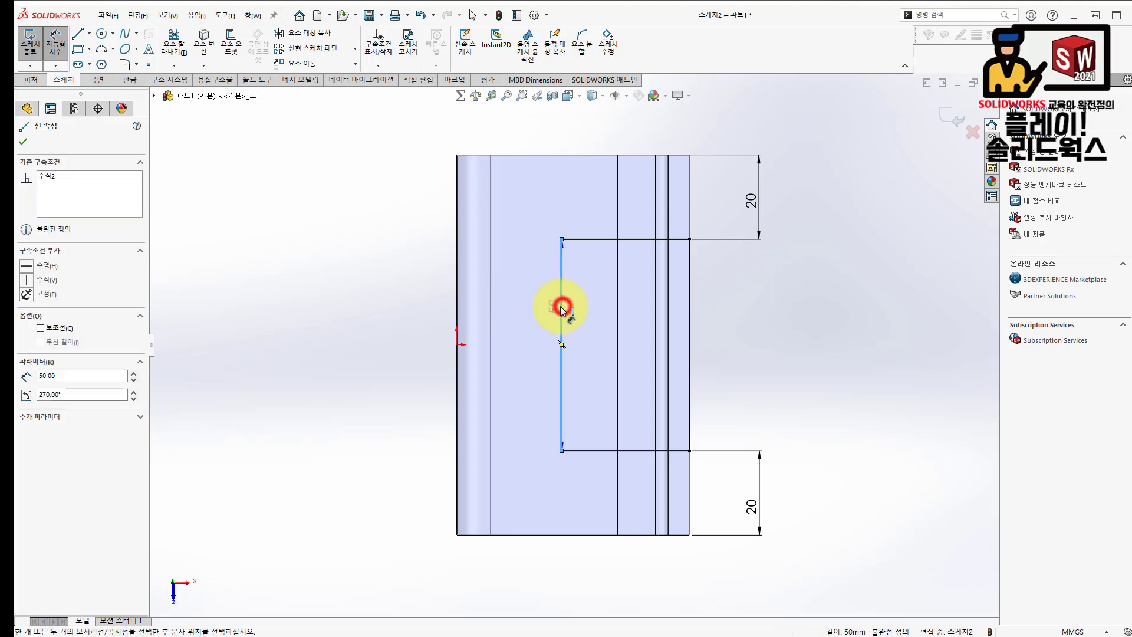
{"action": "left_click", "coordinate": [456, 302]}
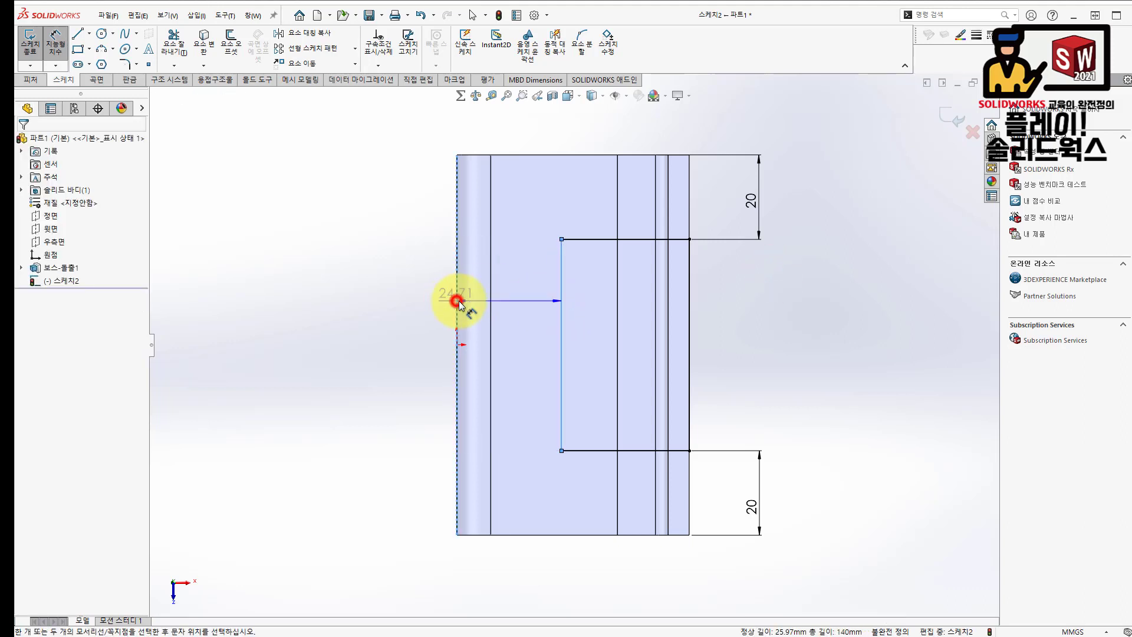
{"action": "left_click", "coordinate": [516, 314]}
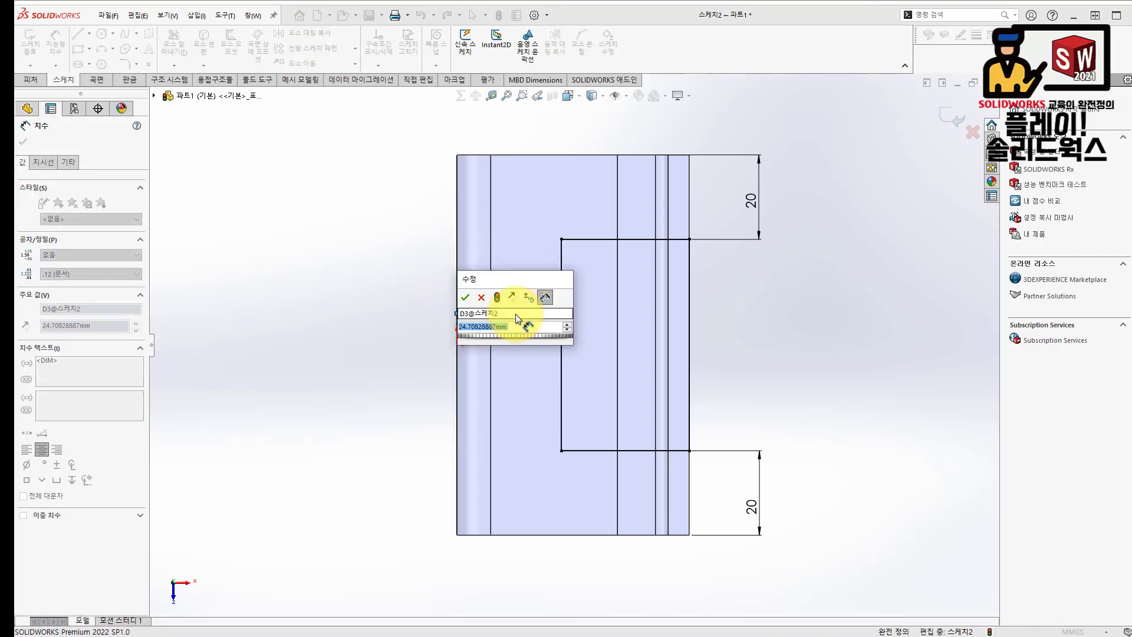
{"action": "type", "text": "18"}
{"action": "key", "text": "Return"}
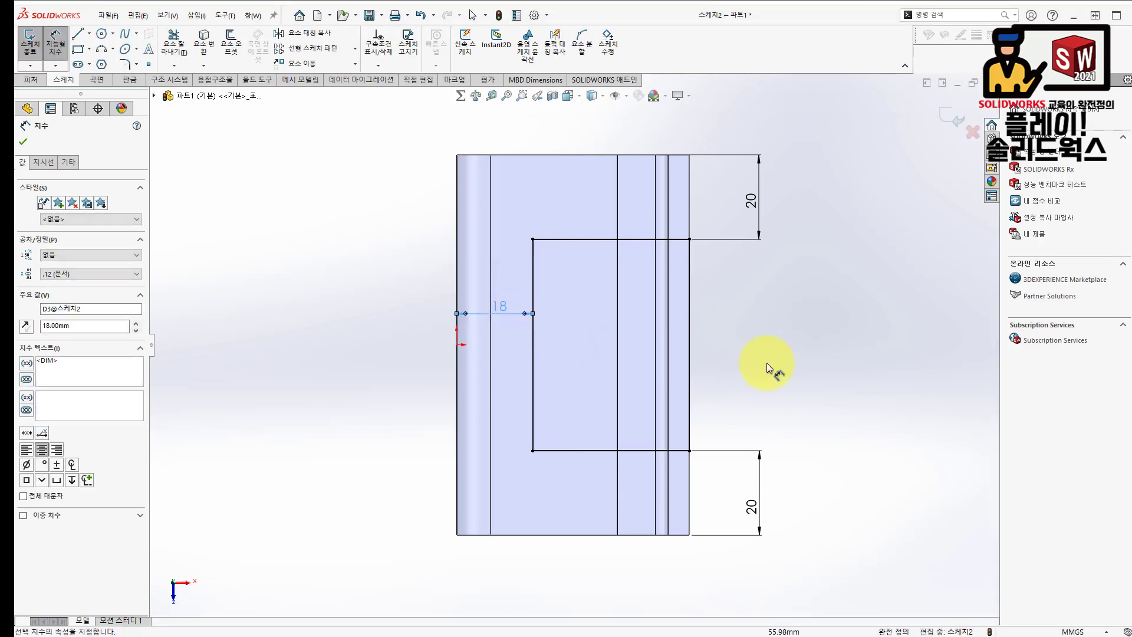
Draw a vertical divider line between the rectangle's upper and lower sides, about 34 mm from the bracket's left edge
{"action": "left_click", "coordinate": [78, 34]}
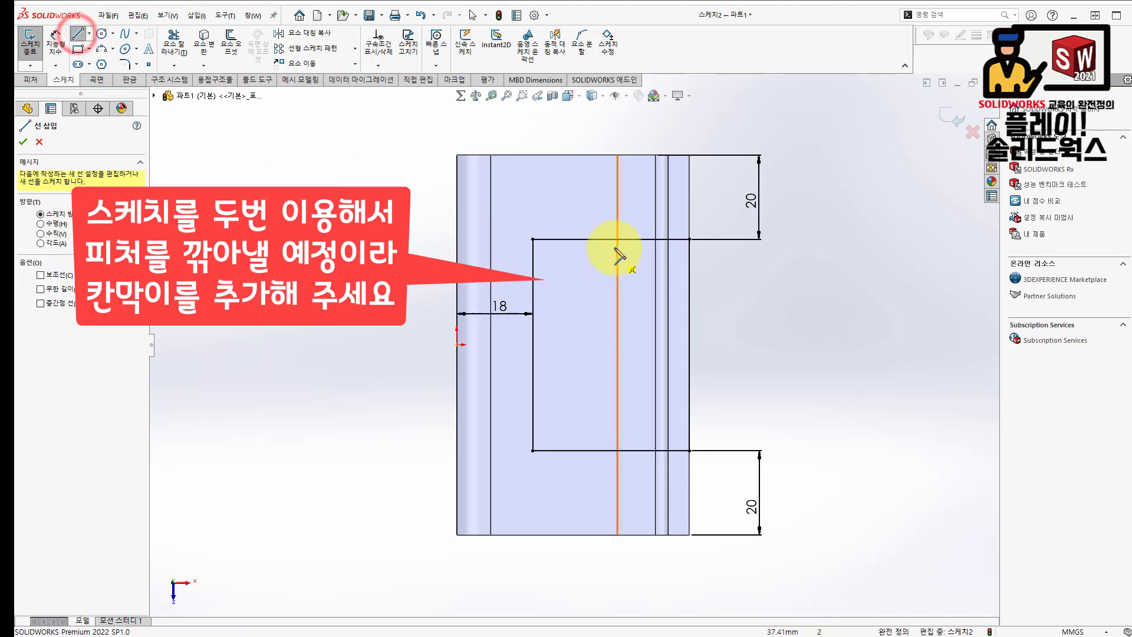
{"action": "left_click", "coordinate": [600, 239]}
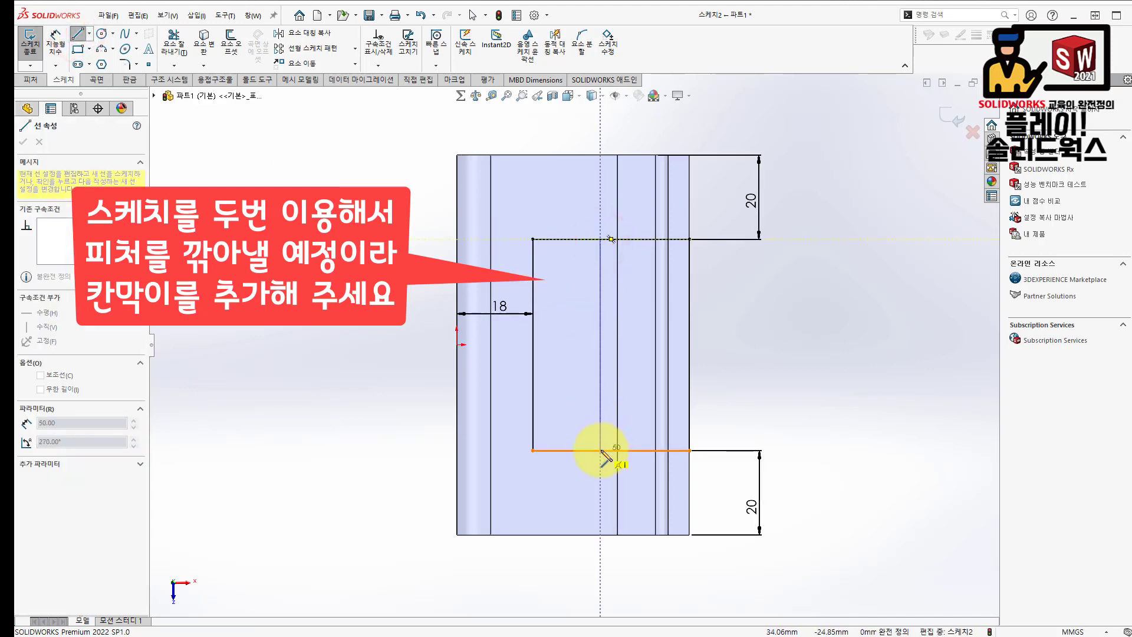
{"action": "left_click", "coordinate": [601, 451]}
{"action": "left_click", "coordinate": [568, 384]}
Dimension the divider line 35 mm from the bracket's left edge
{"action": "left_click", "coordinate": [53, 44]}
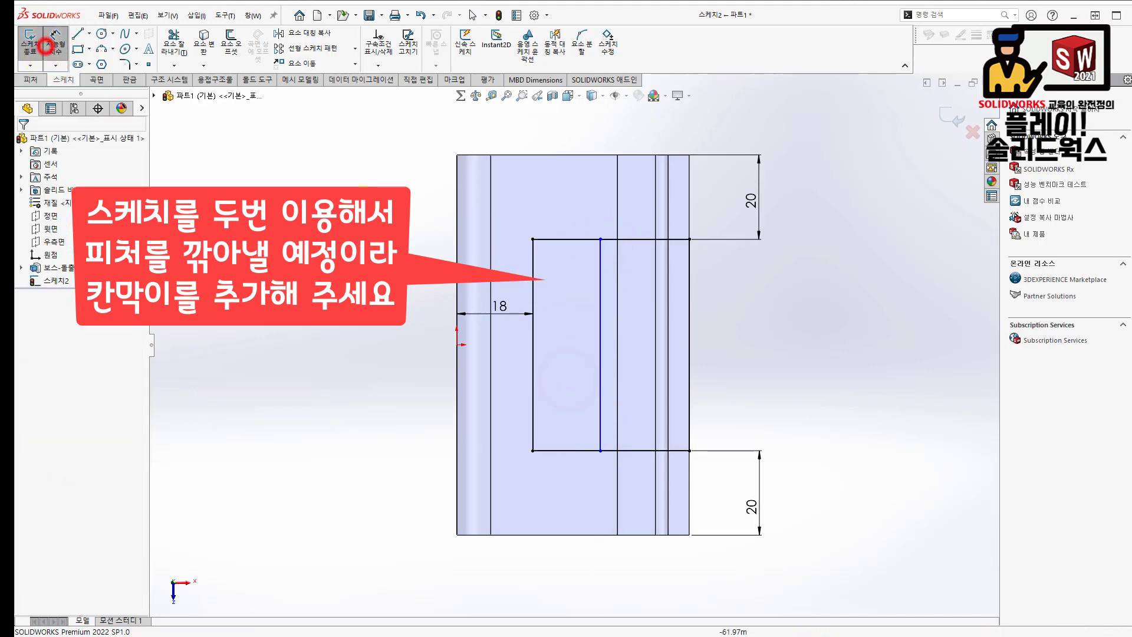
{"action": "left_click", "coordinate": [458, 395]}
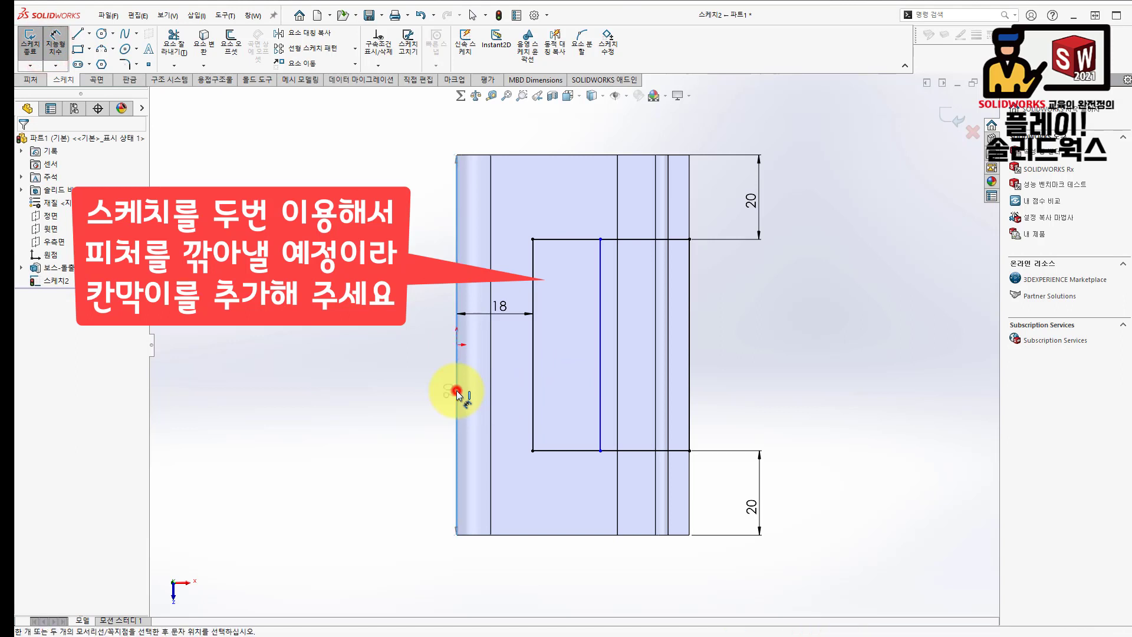
{"action": "left_click", "coordinate": [599, 389]}
{"action": "left_click", "coordinate": [515, 395]}
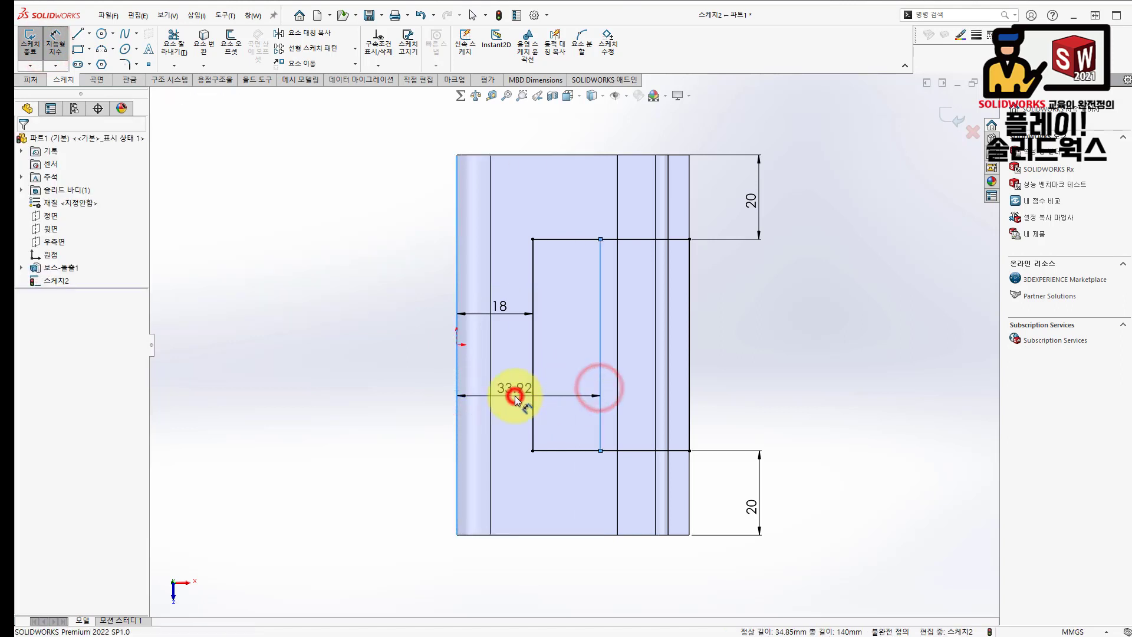
{"action": "type", "text": "35"}
{"action": "key", "text": "Return"}
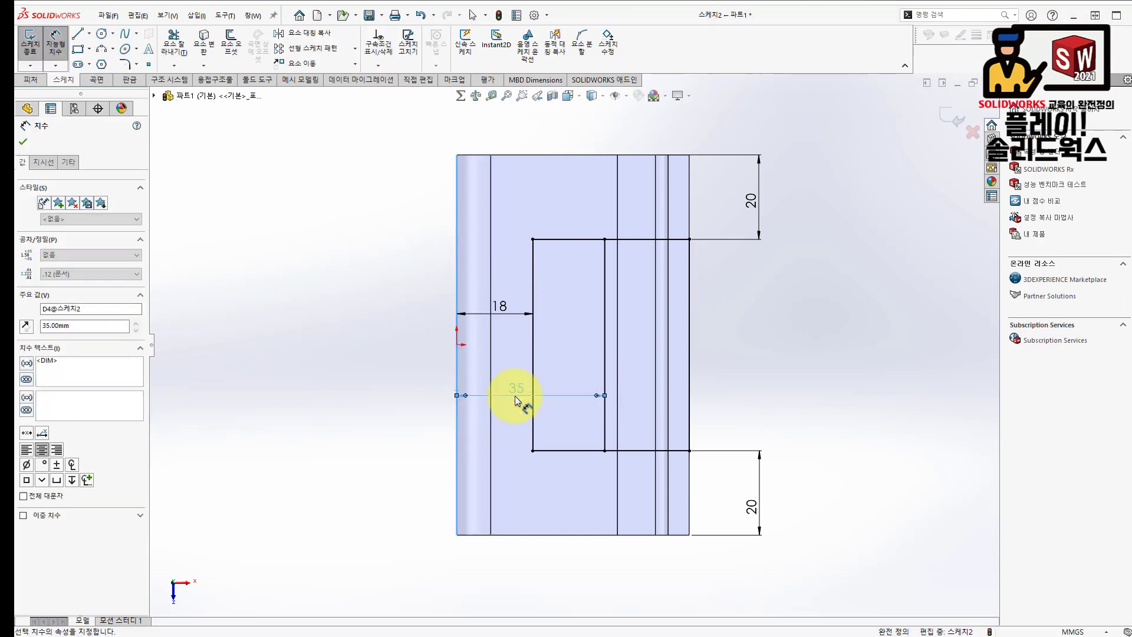
{"action": "left_click", "coordinate": [808, 380]}
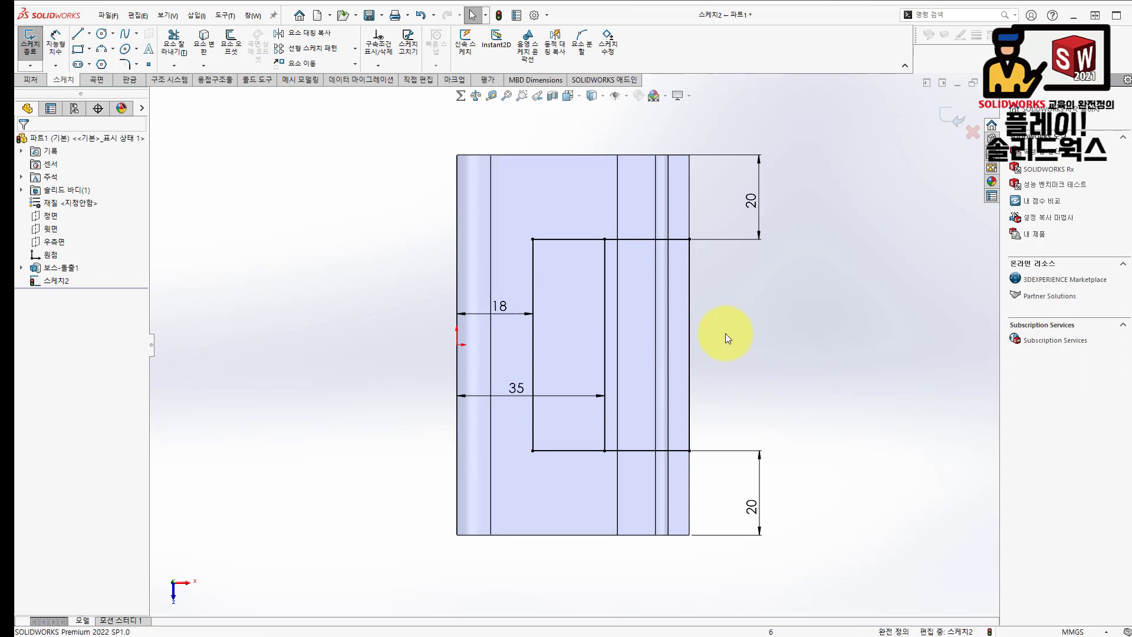
Turn on shaded sketch contours and inspect the two closed regions of the sketch
{"action": "middle_click_drag", "start_coordinate": [725, 334], "coordinate": [731, 149]}
{"action": "left_click", "coordinate": [533, 58]}
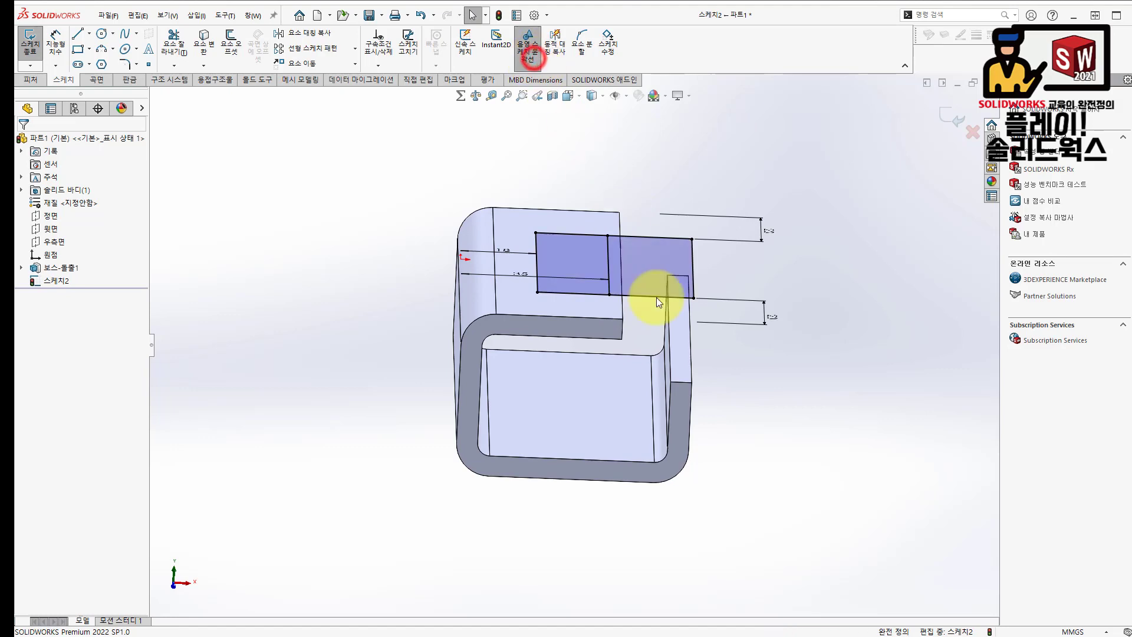
{"action": "scroll", "coordinate": [656, 297], "scroll_direction": "down", "scroll_amount": 2}
{"action": "mouse_move", "coordinate": [754, 270]}
{"action": "middle_mouse_down"}
{"action": "mouse_move", "coordinate": [733, 387]}
{"action": "mouse_move", "coordinate": [742, 394]}
{"action": "middle_mouse_up"}
{"action": "key", "text": "ctrl+8"}
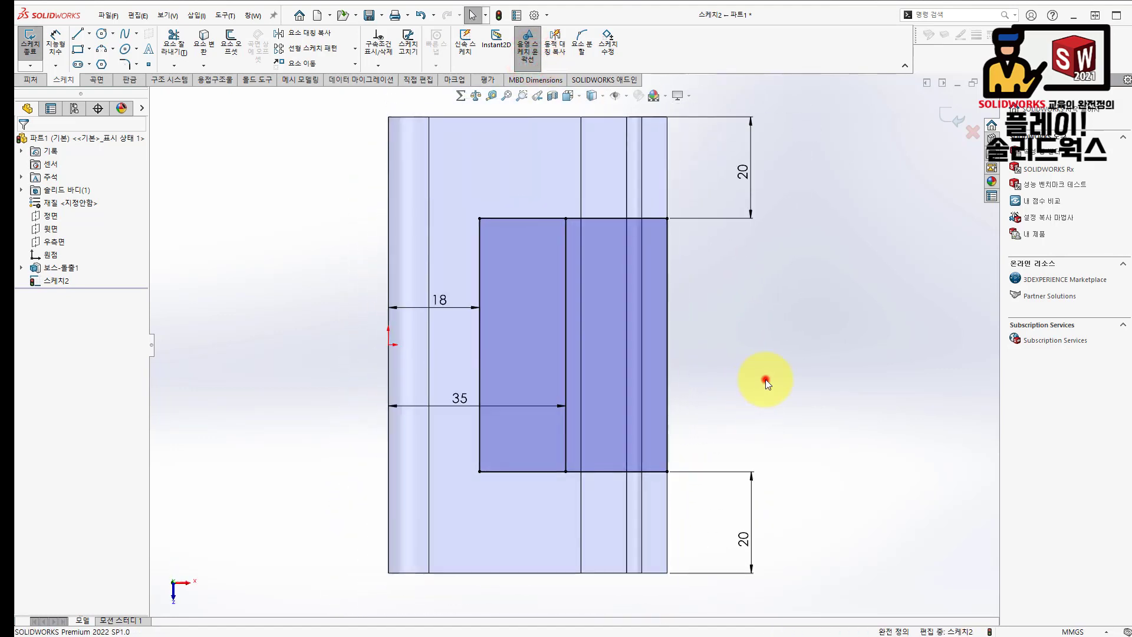
Cut-extrude only the sketch regions between the 35 mm divider line and the bracket's right edge, using Through All
{"action": "left_click", "coordinate": [27, 80]}
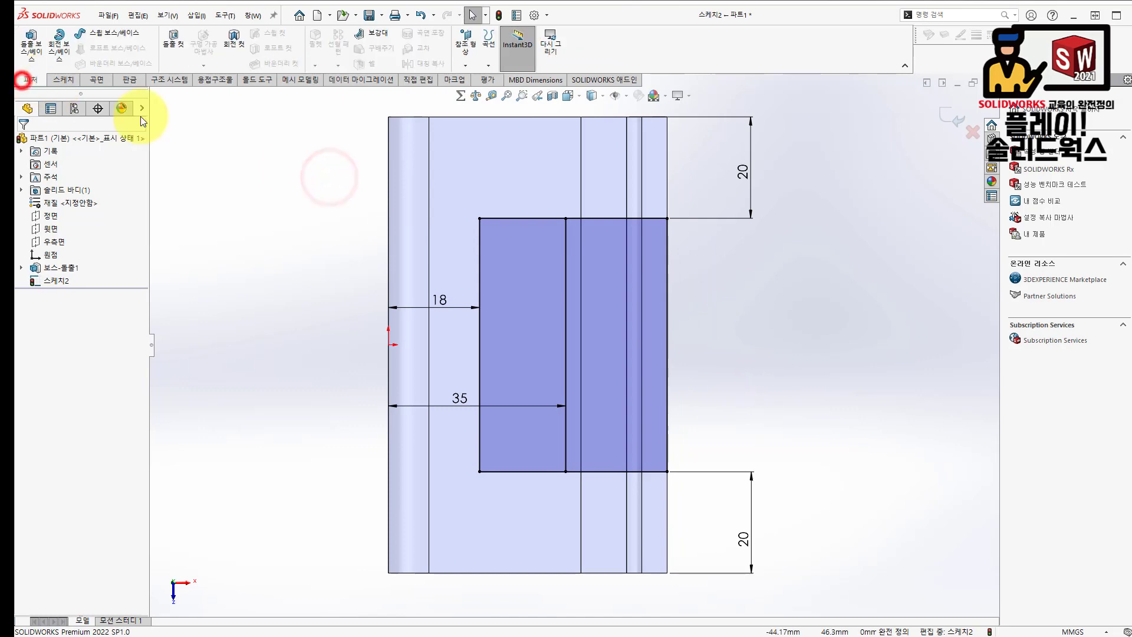
{"action": "left_click", "coordinate": [174, 52]}
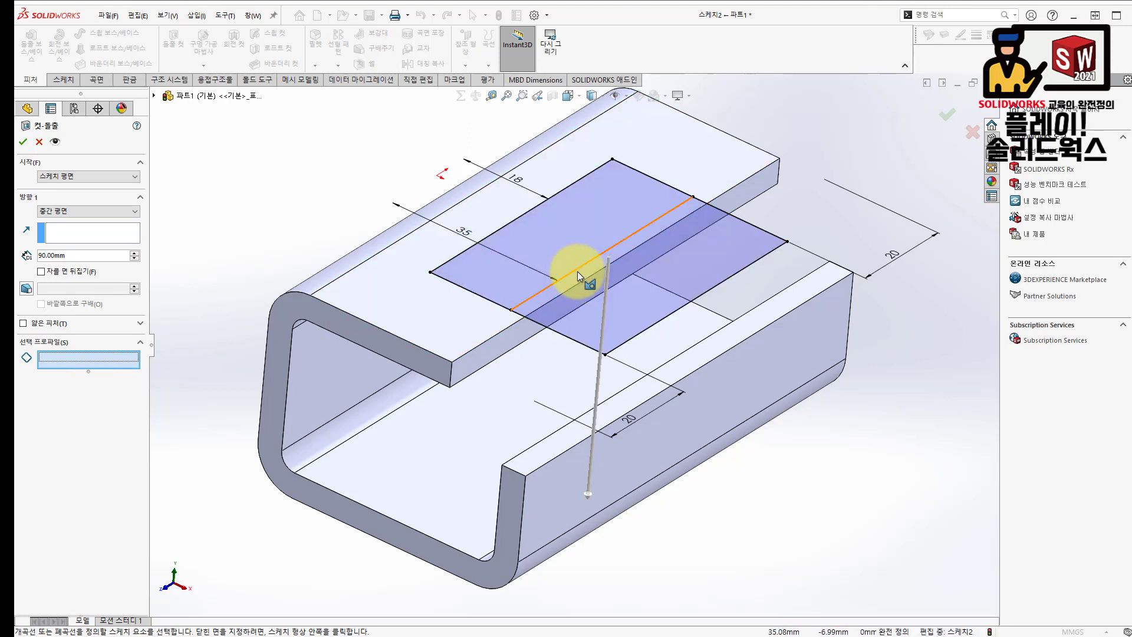
{"action": "left_click", "coordinate": [592, 290]}
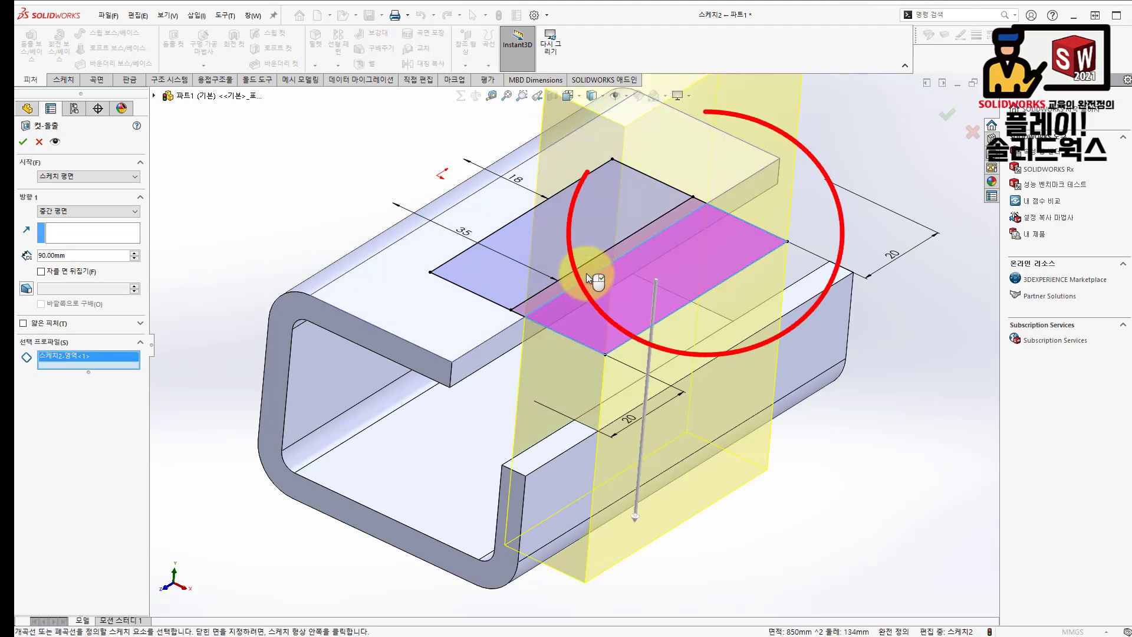
{"action": "left_click", "coordinate": [587, 273]}
{"action": "mouse_move", "coordinate": [599, 308]}
{"action": "middle_mouse_down"}
{"action": "mouse_move", "coordinate": [640, 324]}
{"action": "mouse_move", "coordinate": [673, 274]}
{"action": "mouse_move", "coordinate": [655, 287]}
{"action": "middle_mouse_up"}
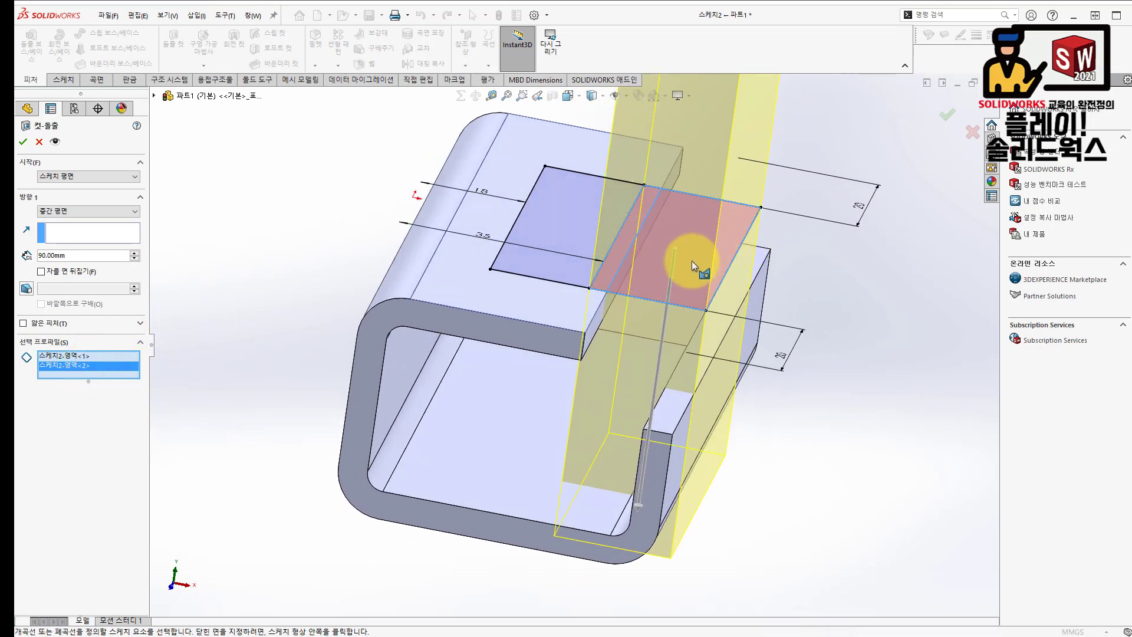
{"action": "left_click", "coordinate": [98, 211]}
{"action": "left_click", "coordinate": [87, 222]}
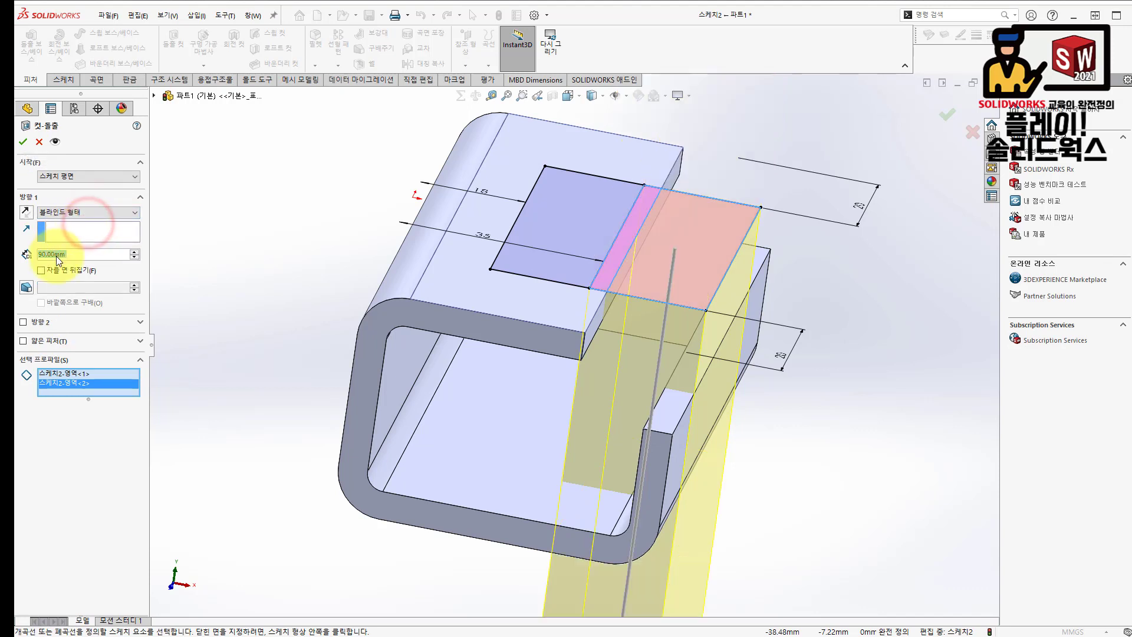
{"action": "left_click", "coordinate": [66, 212]}
{"action": "left_click", "coordinate": [60, 231]}
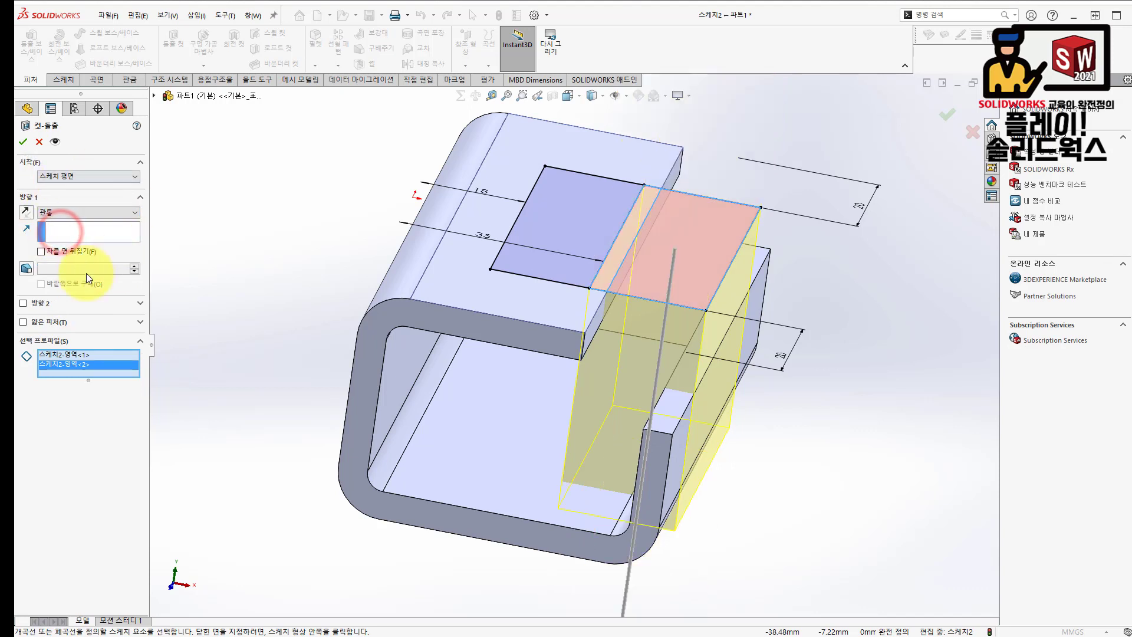
{"action": "left_click", "coordinate": [24, 139]}
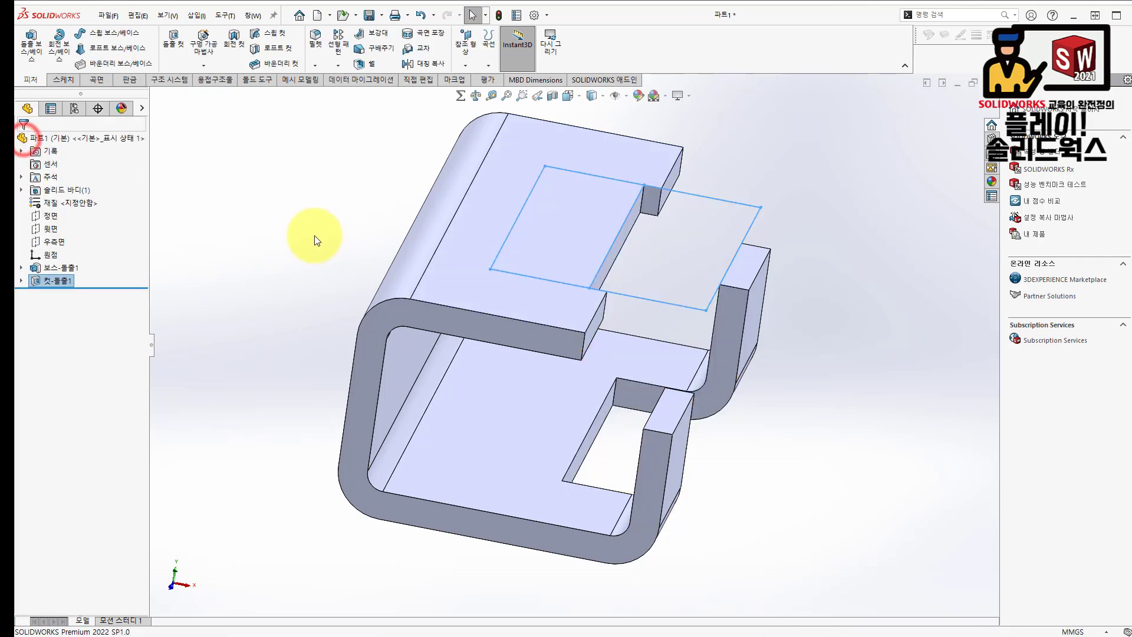
{"action": "left_click", "coordinate": [299, 223]}
{"action": "middle_click_drag", "start_coordinate": [773, 374], "coordinate": [756, 395]}
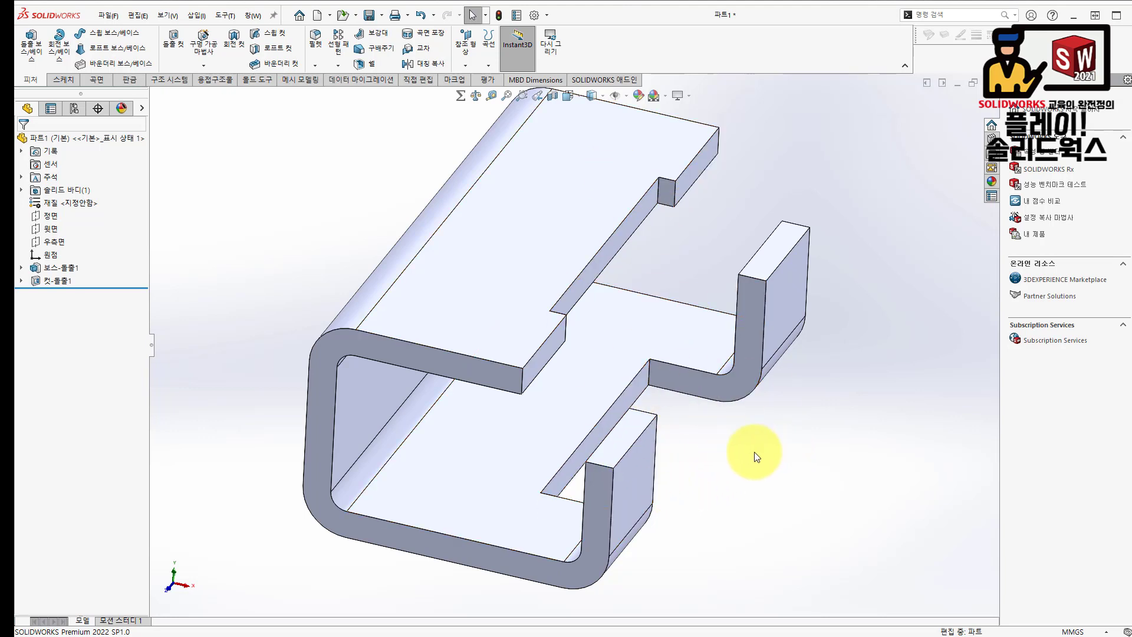
Reuse the first cut's sketch for another extruded cut, with the region between the 18 mm and 35 mm lines as profile
{"action": "left_click", "coordinate": [21, 281]}
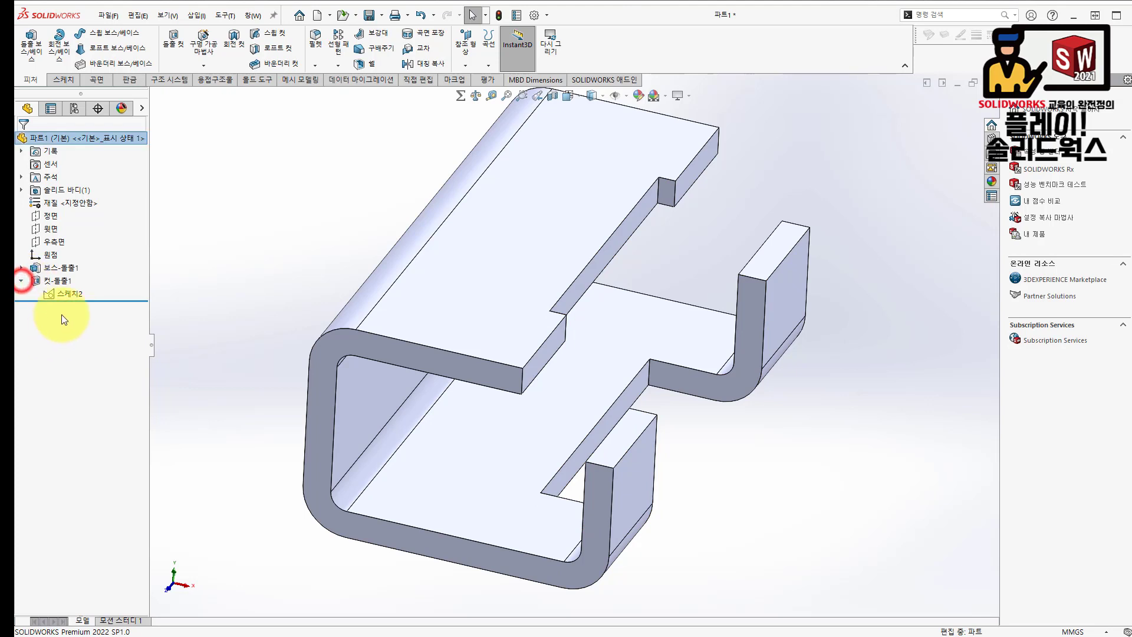
{"action": "left_click", "coordinate": [62, 292]}
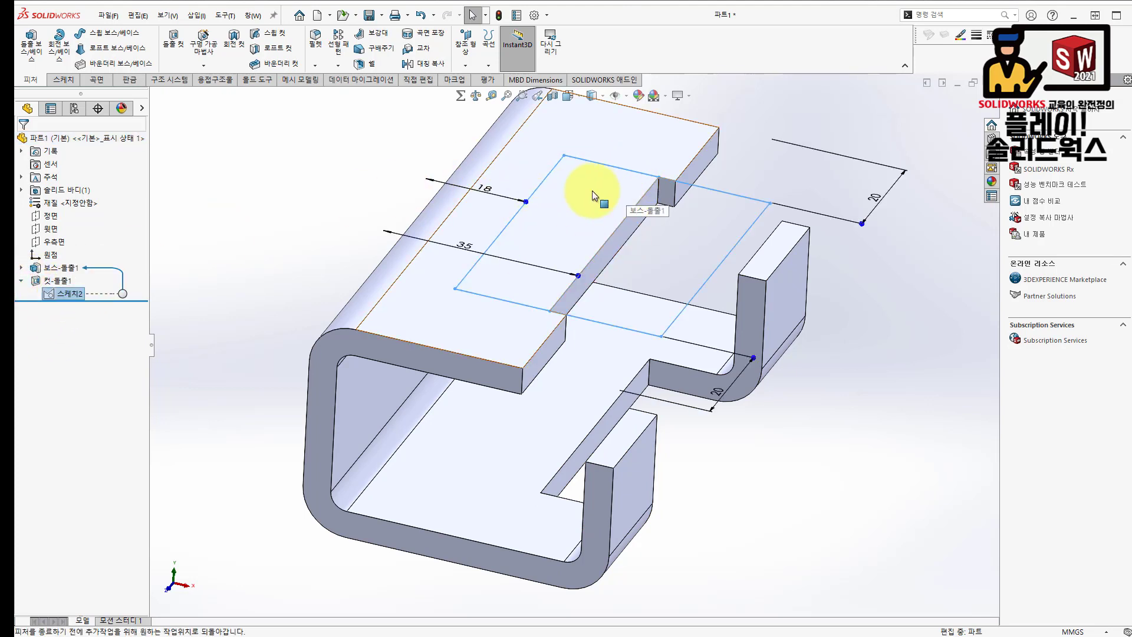
{"action": "left_click", "coordinate": [304, 180]}
{"action": "left_click", "coordinate": [63, 293]}
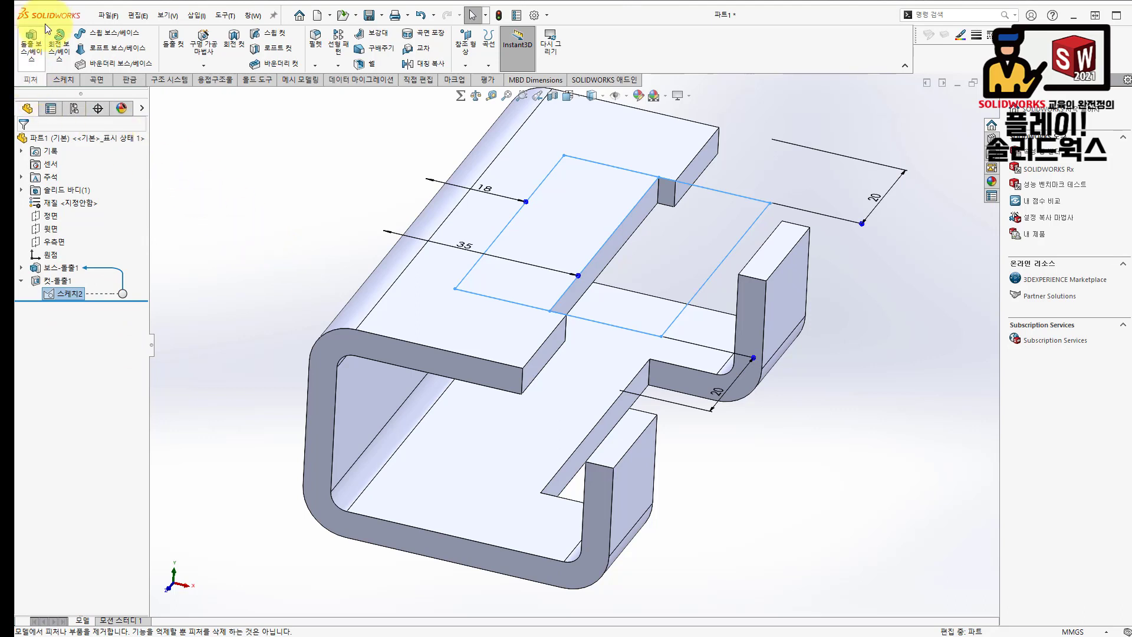
{"action": "left_click", "coordinate": [172, 45]}
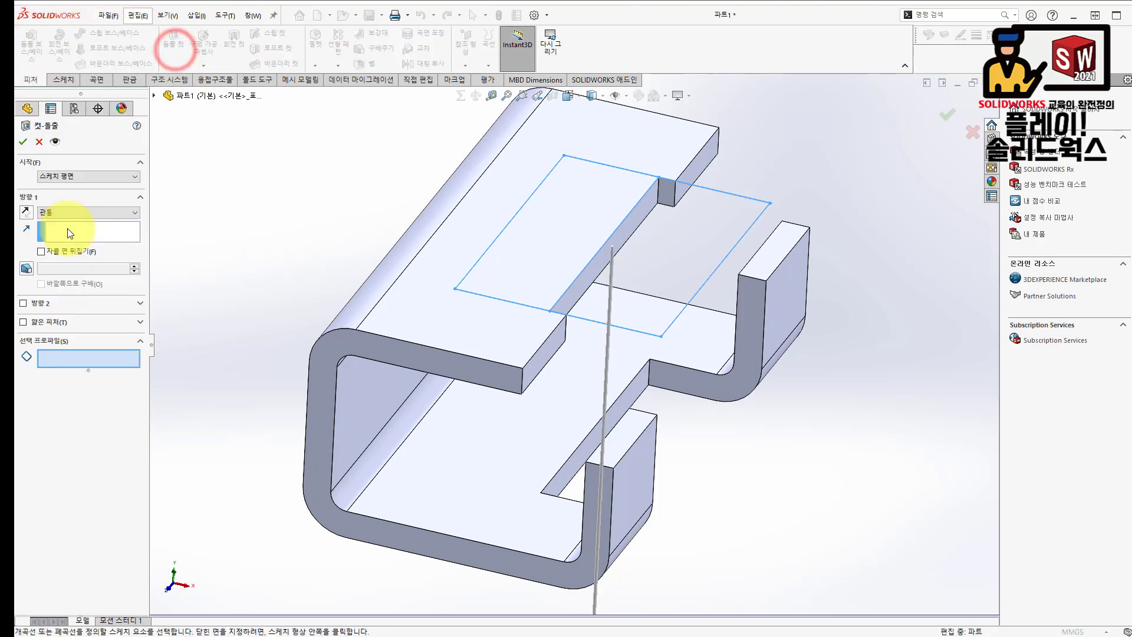
{"action": "left_click", "coordinate": [73, 362]}
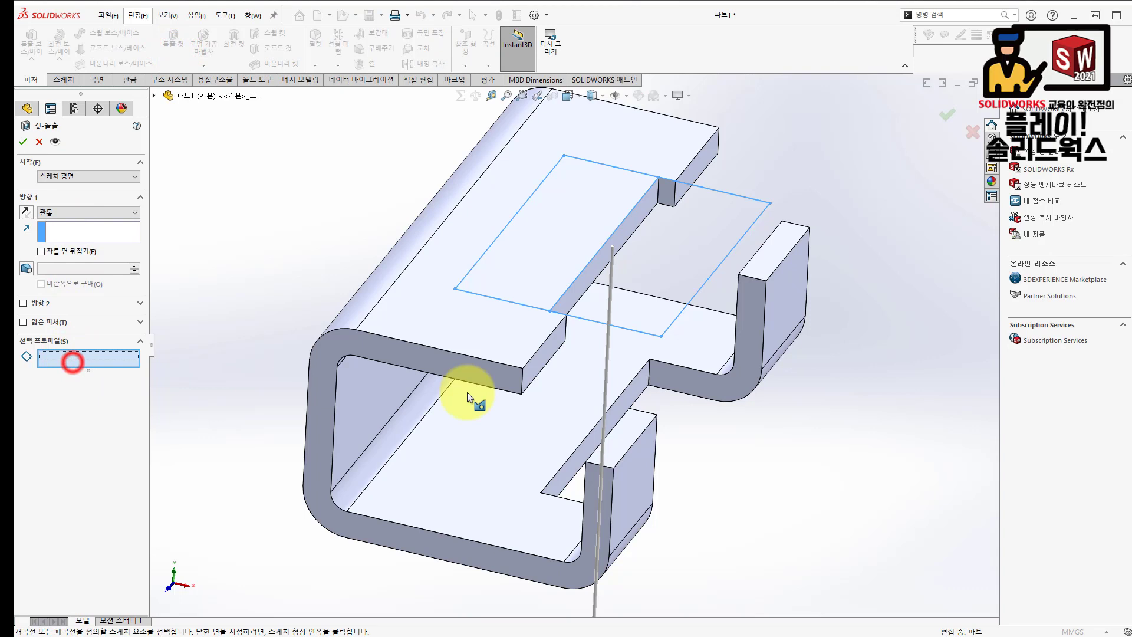
{"action": "left_click", "coordinate": [578, 245]}
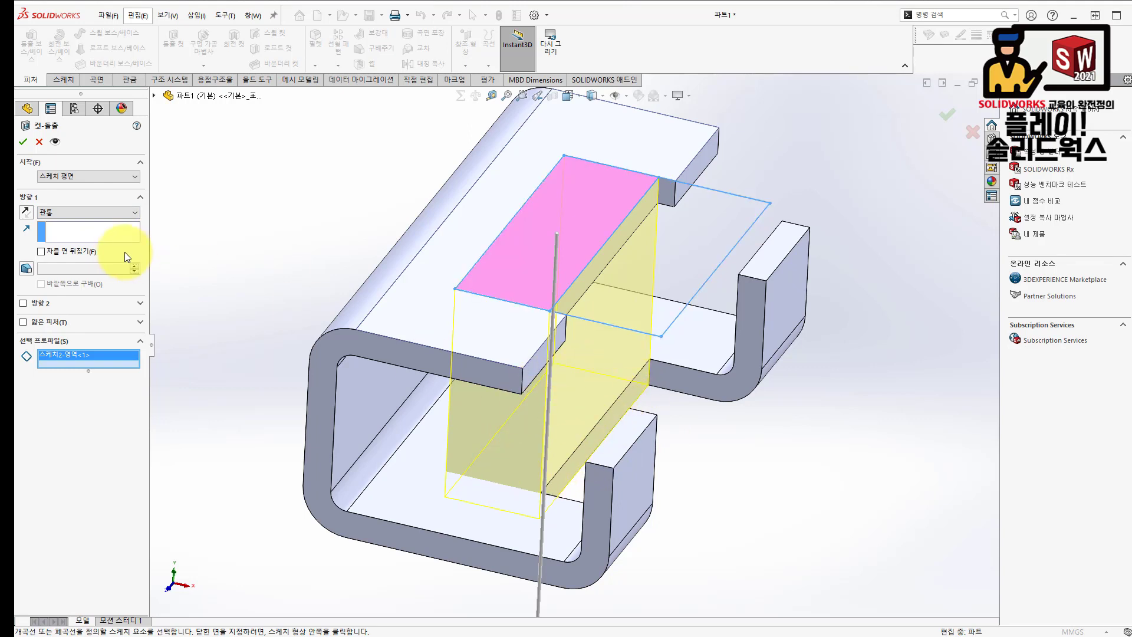
Set the cut's end condition to Up To Vertex at the lower corner of the upper flange's notch and finish the cut
{"action": "left_click", "coordinate": [85, 213]}
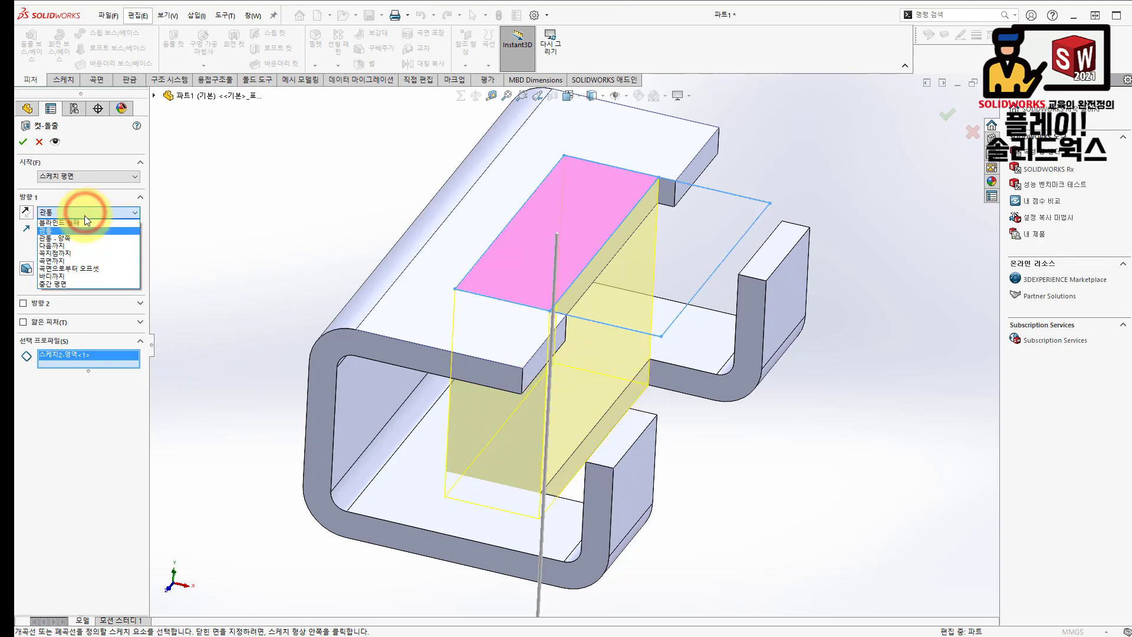
{"action": "left_click", "coordinate": [69, 247]}
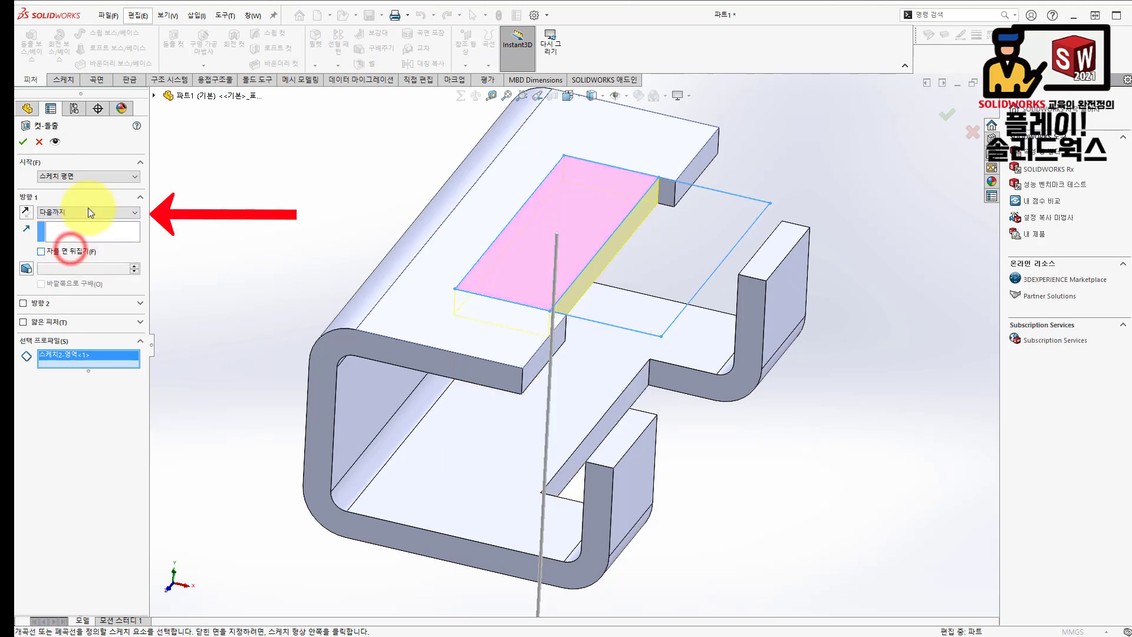
{"action": "left_click", "coordinate": [88, 211]}
{"action": "left_click", "coordinate": [86, 251]}
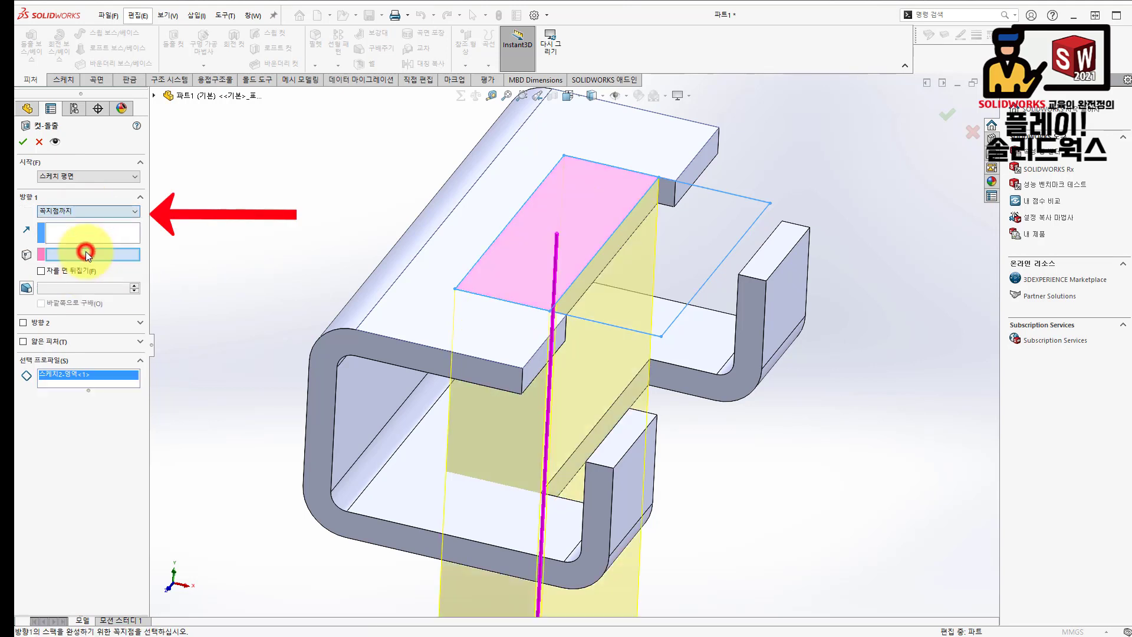
{"action": "left_click", "coordinate": [674, 208]}
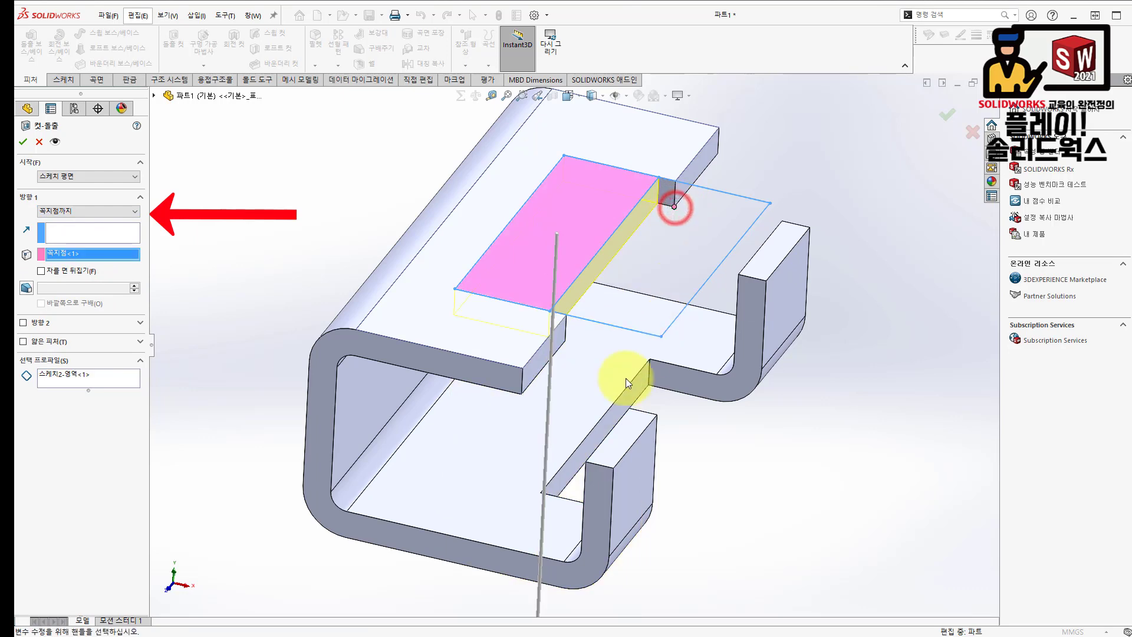
{"action": "middle_click_drag", "start_coordinate": [737, 203], "coordinate": [742, 150]}
{"action": "scroll", "coordinate": [738, 252], "scroll_direction": "down", "scroll_amount": 2}
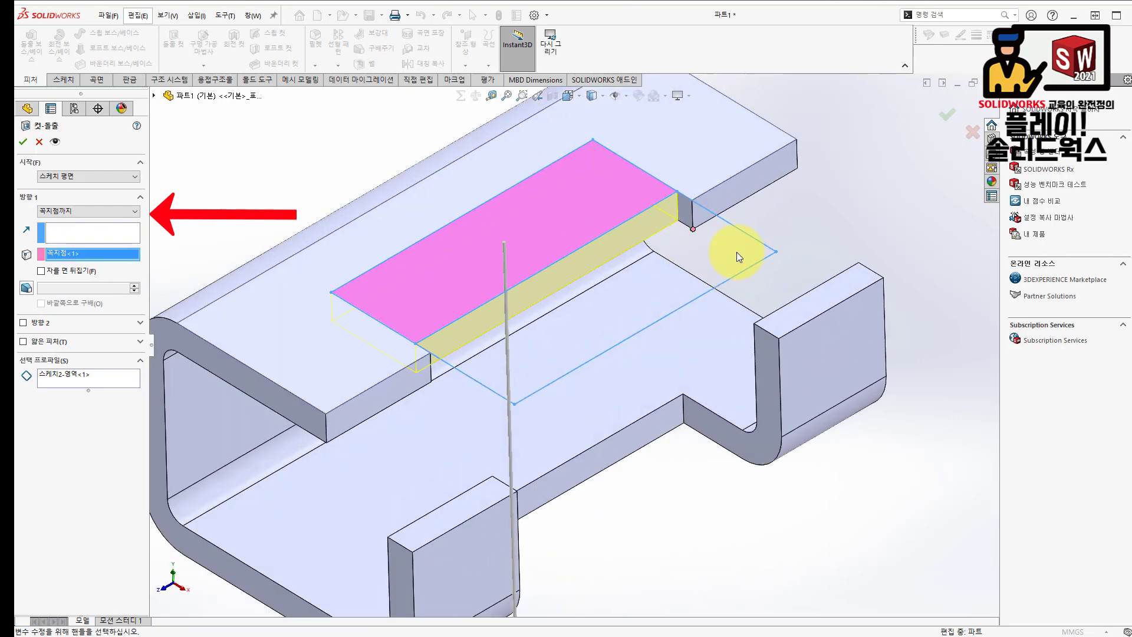
{"action": "left_click", "coordinate": [946, 117]}
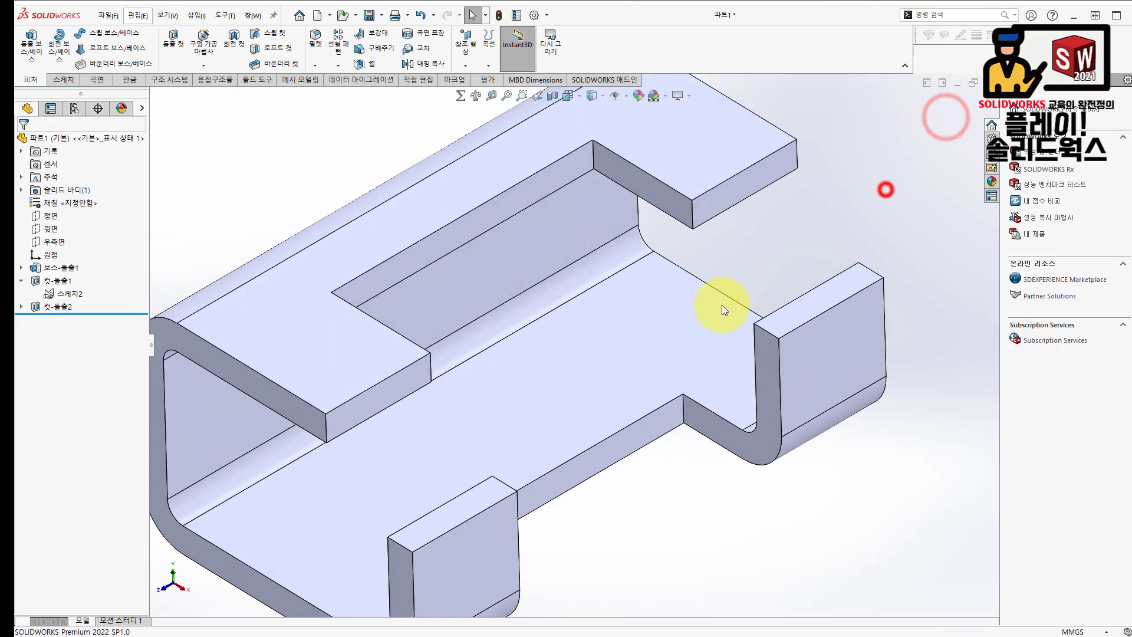
Check the practice drawing for the corner radii and hole diameters of the bracket's flange ends and upright tabs
{"action": "scroll", "coordinate": [661, 348], "scroll_direction": "up", "scroll_amount": 4}
{"action": "scroll", "coordinate": [599, 391], "scroll_direction": "down", "scroll_amount": 1}
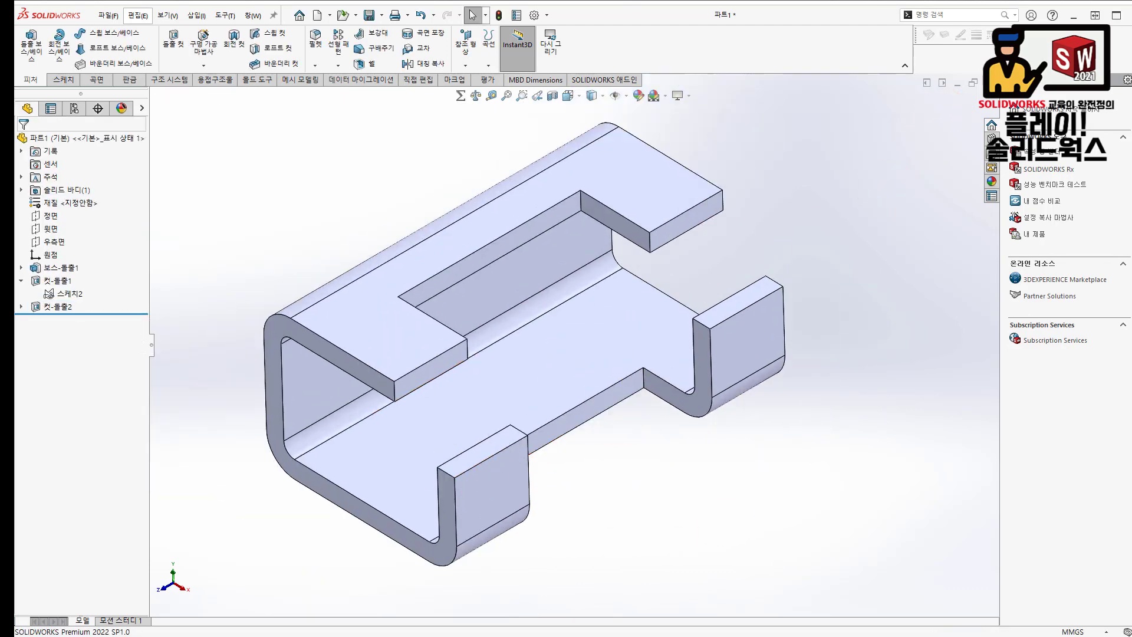
{"action": "key", "text": "alt+Tab"}
{"action": "scroll", "coordinate": [922, 323], "scroll_direction": "up", "scroll_amount": 5}
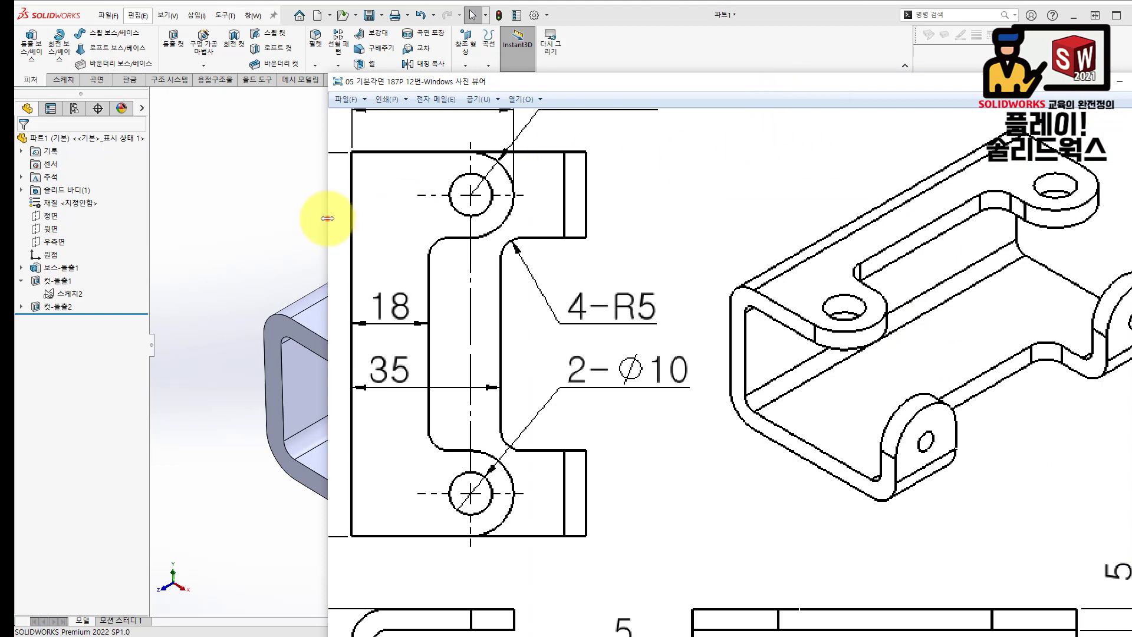
{"action": "left_click_drag", "start_coordinate": [327, 219], "coordinate": [706, 254]}
{"action": "left_click_drag", "start_coordinate": [986, 295], "coordinate": [897, 306]}
{"action": "left_click_drag", "start_coordinate": [1016, 276], "coordinate": [932, 338]}
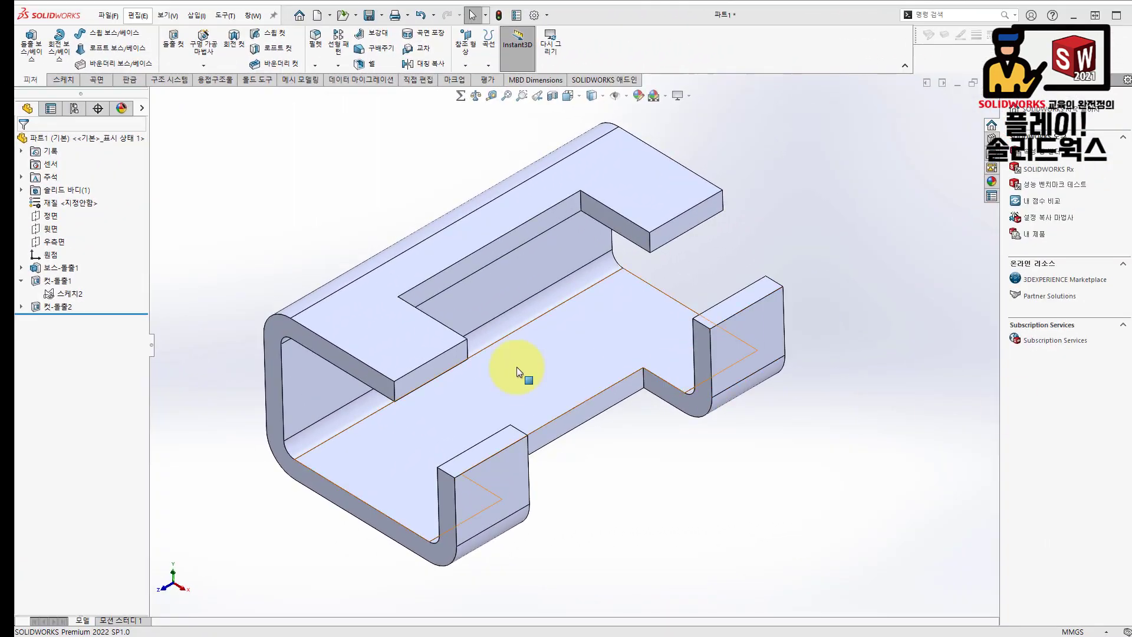
{"action": "scroll", "coordinate": [566, 384], "scroll_direction": "up", "scroll_amount": 2}
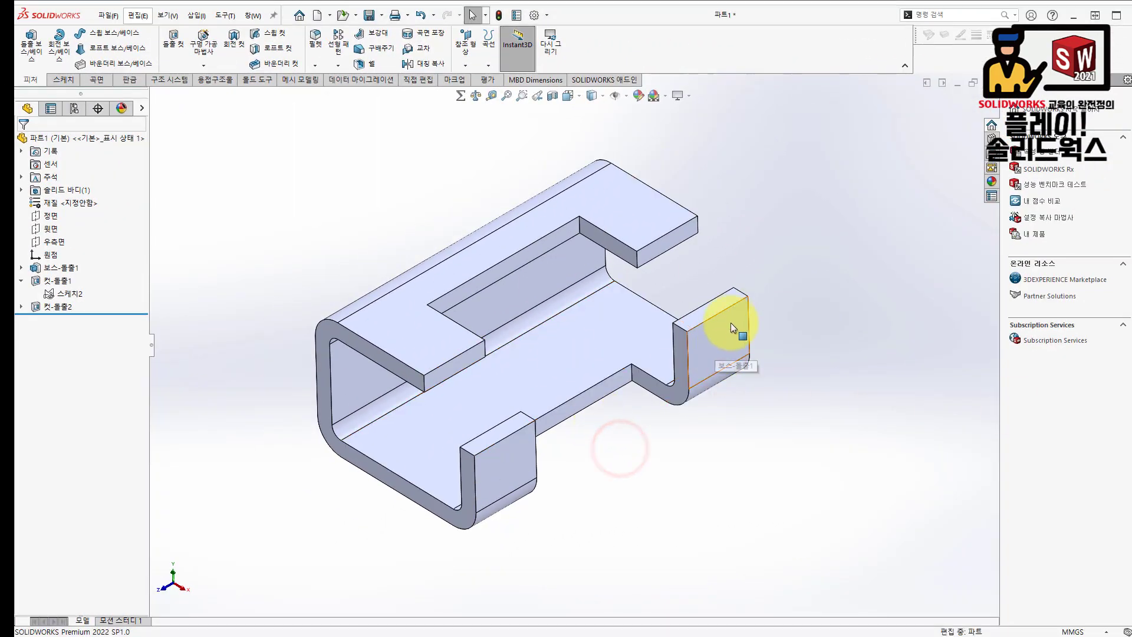
{"action": "left_click", "coordinate": [761, 252]}
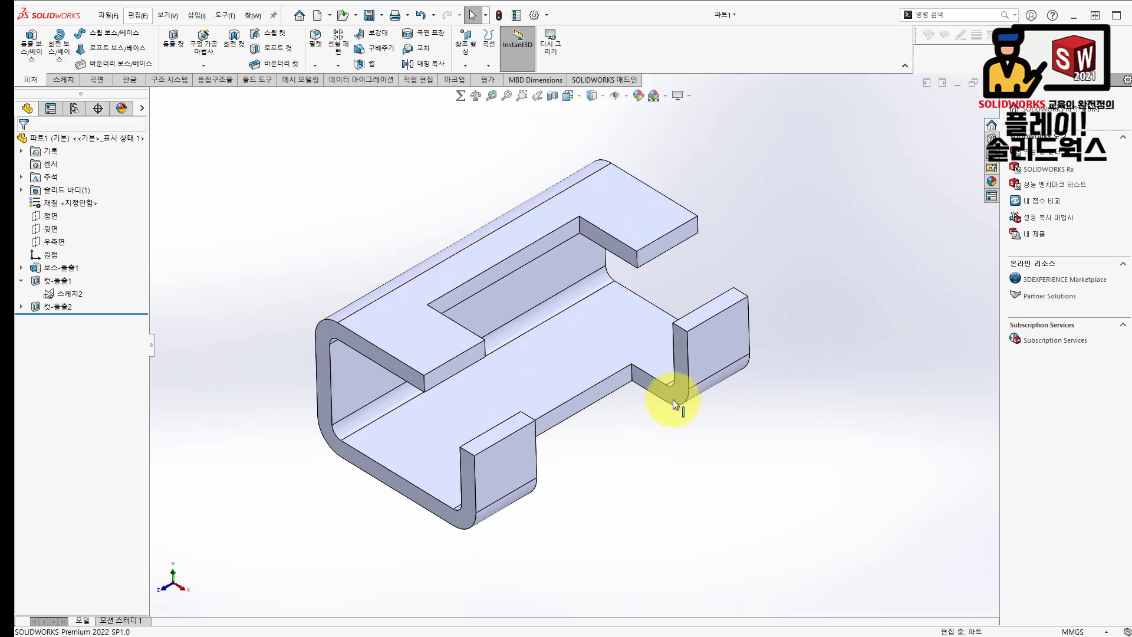
{"action": "left_click", "coordinate": [761, 256]}
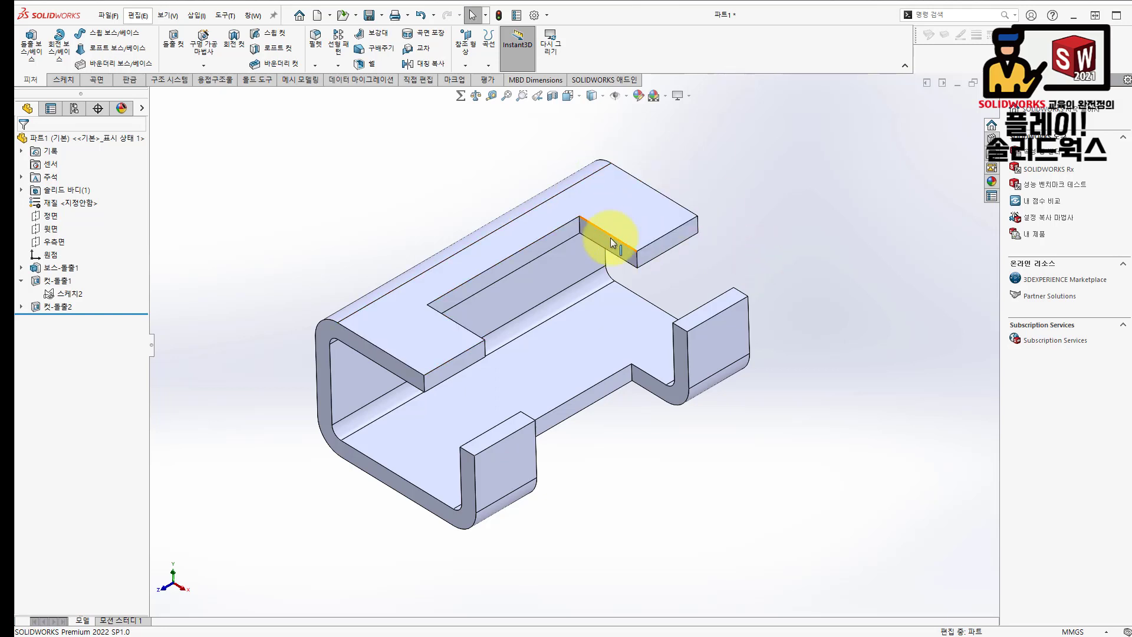
{"action": "left_click", "coordinate": [455, 183]}
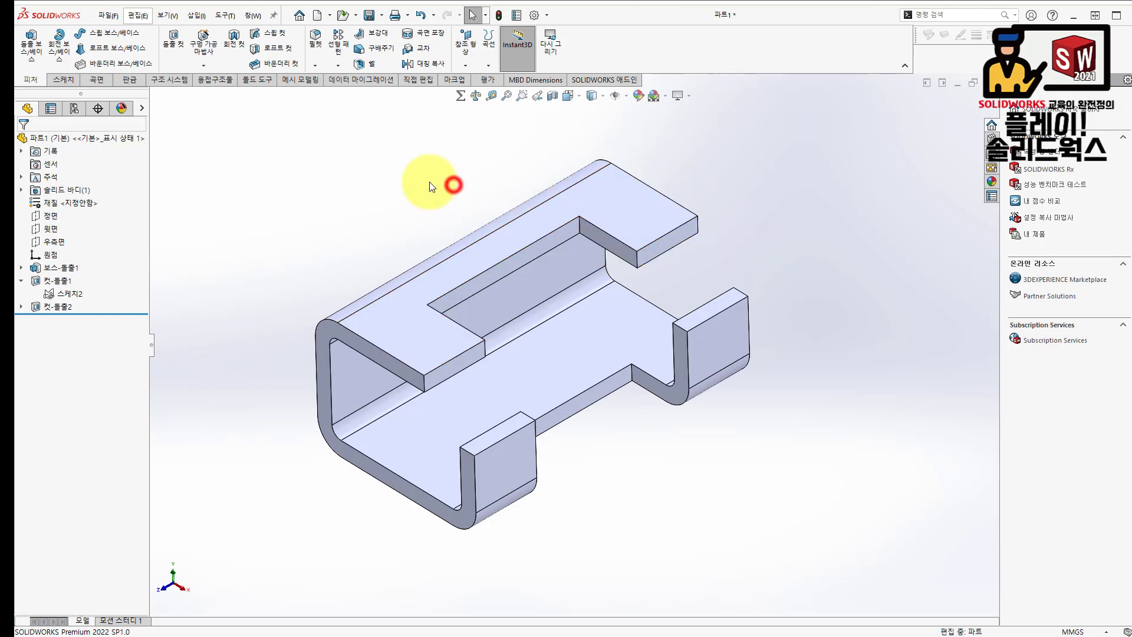
Fillet the four end corners of the upper flange and the four top corners of the upright tabs with a 10 mm radius
{"action": "left_click", "coordinate": [319, 42]}
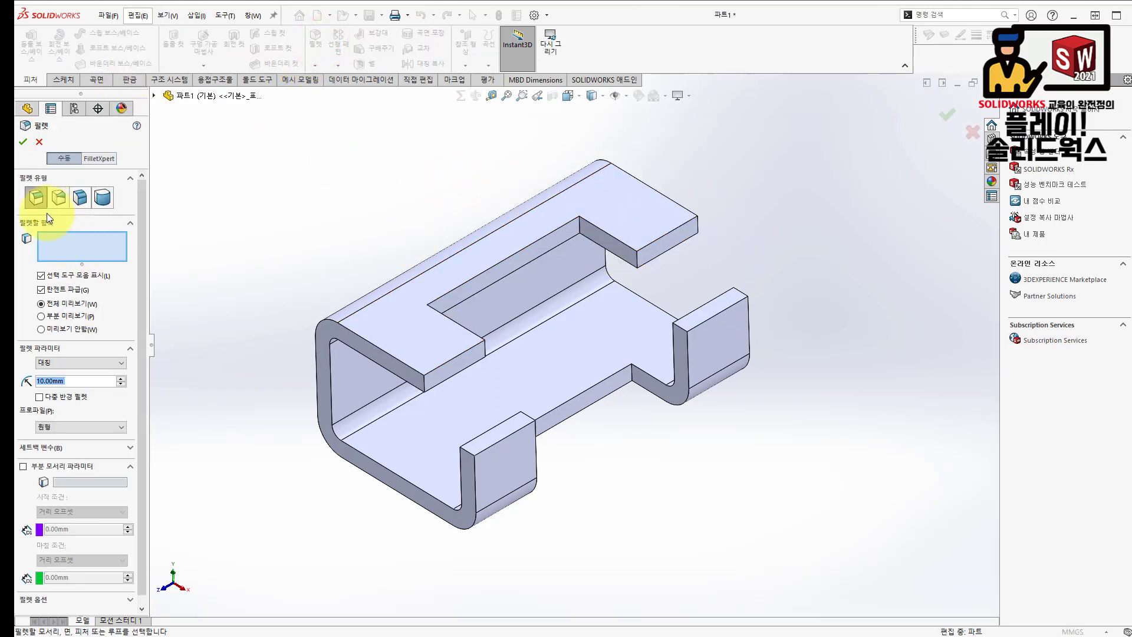
{"action": "left_click", "coordinate": [426, 384]}
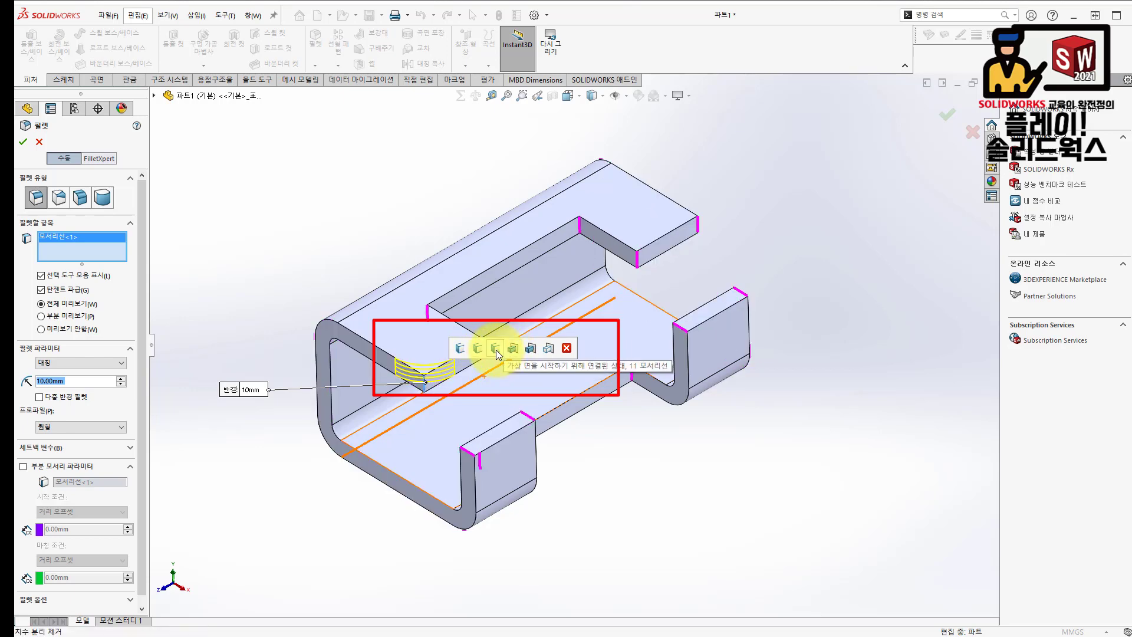
{"action": "left_click", "coordinate": [638, 485]}
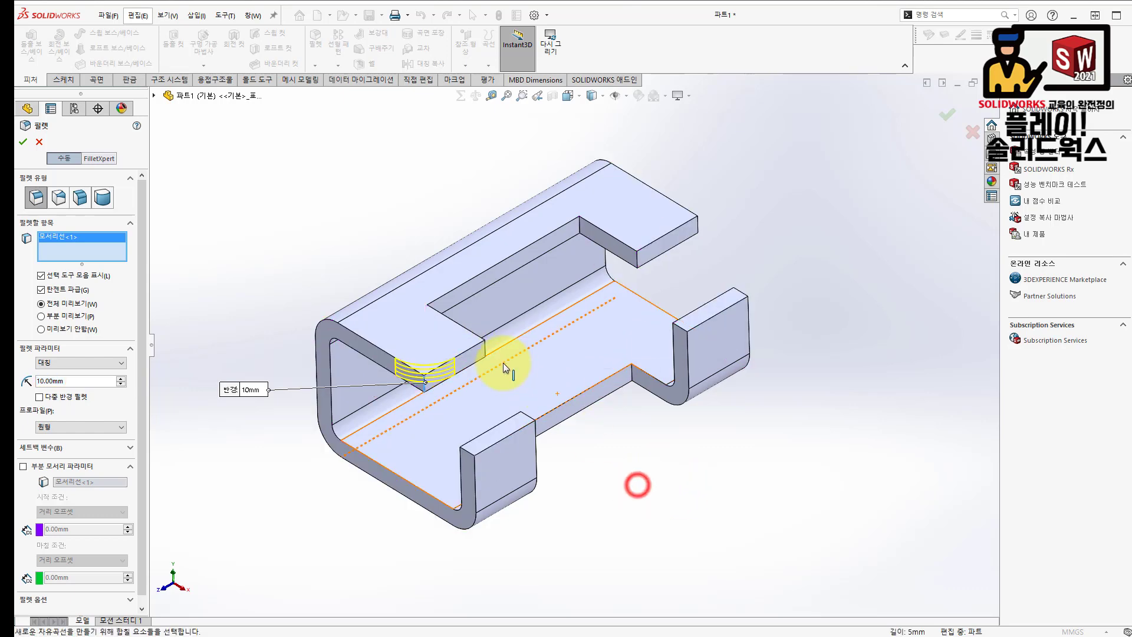
{"action": "left_click", "coordinate": [483, 346]}
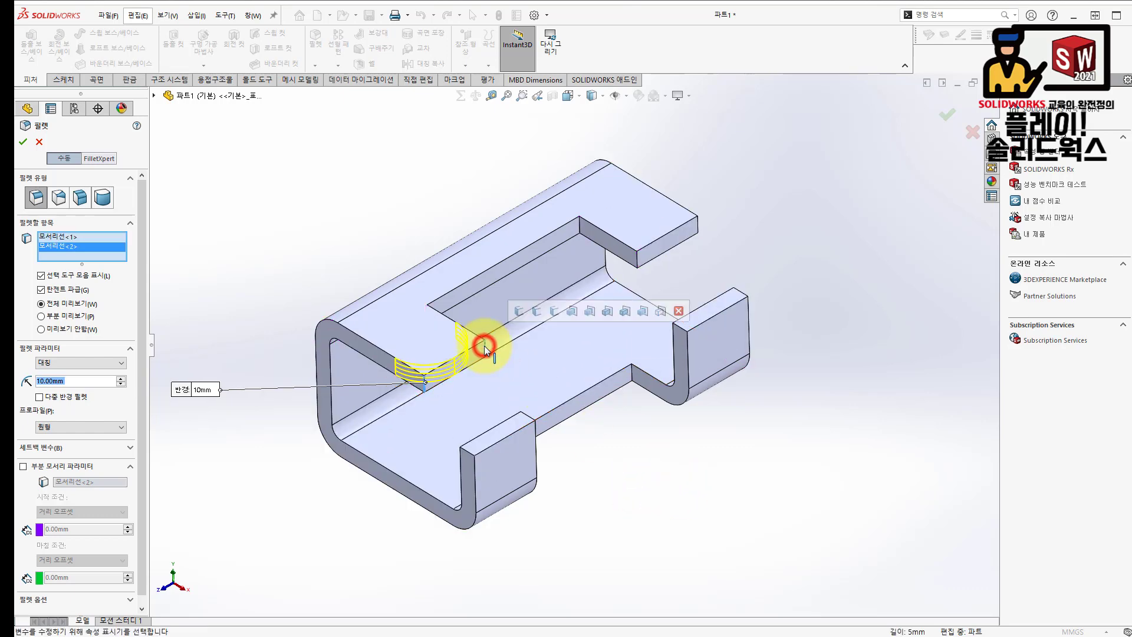
{"action": "left_click", "coordinate": [639, 266]}
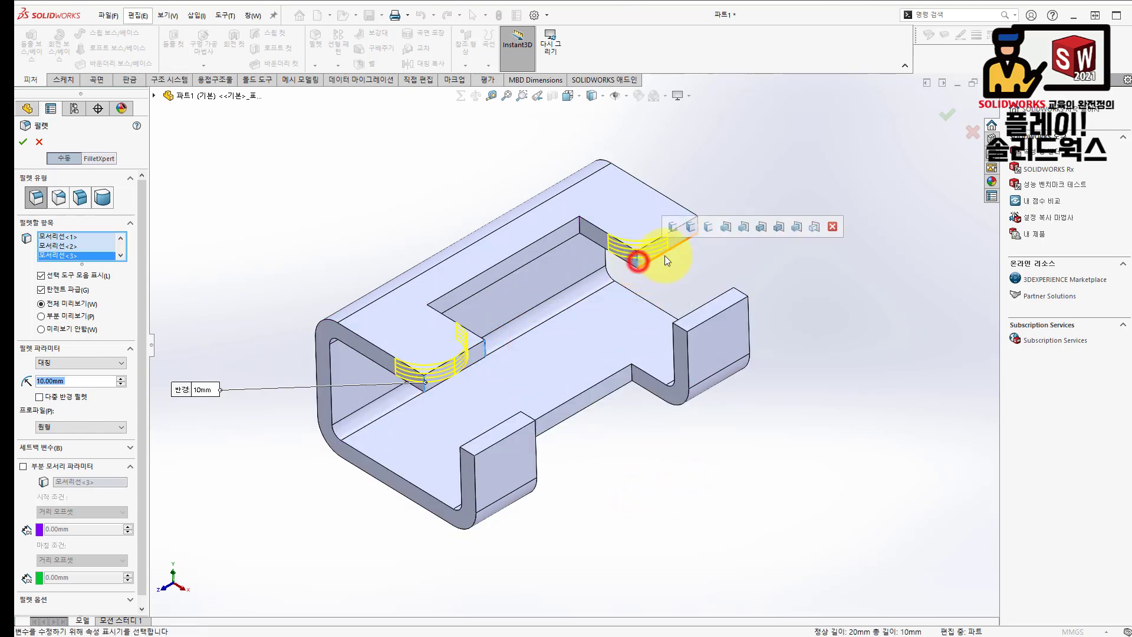
{"action": "left_click", "coordinate": [744, 295]}
{"action": "left_click", "coordinate": [681, 329]}
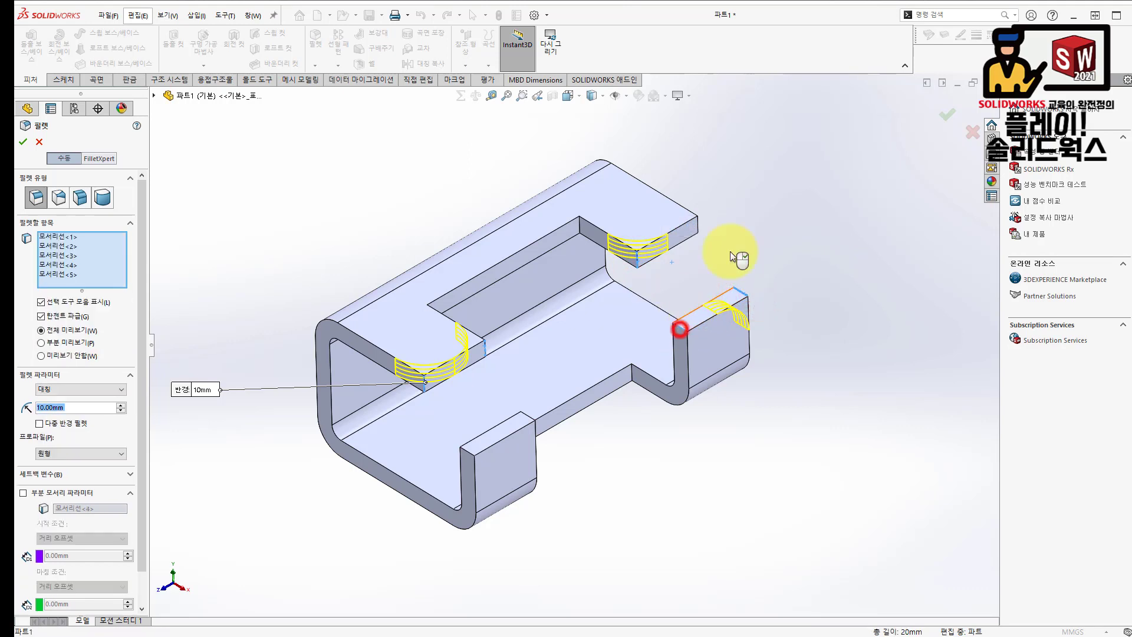
{"action": "left_click", "coordinate": [698, 228]}
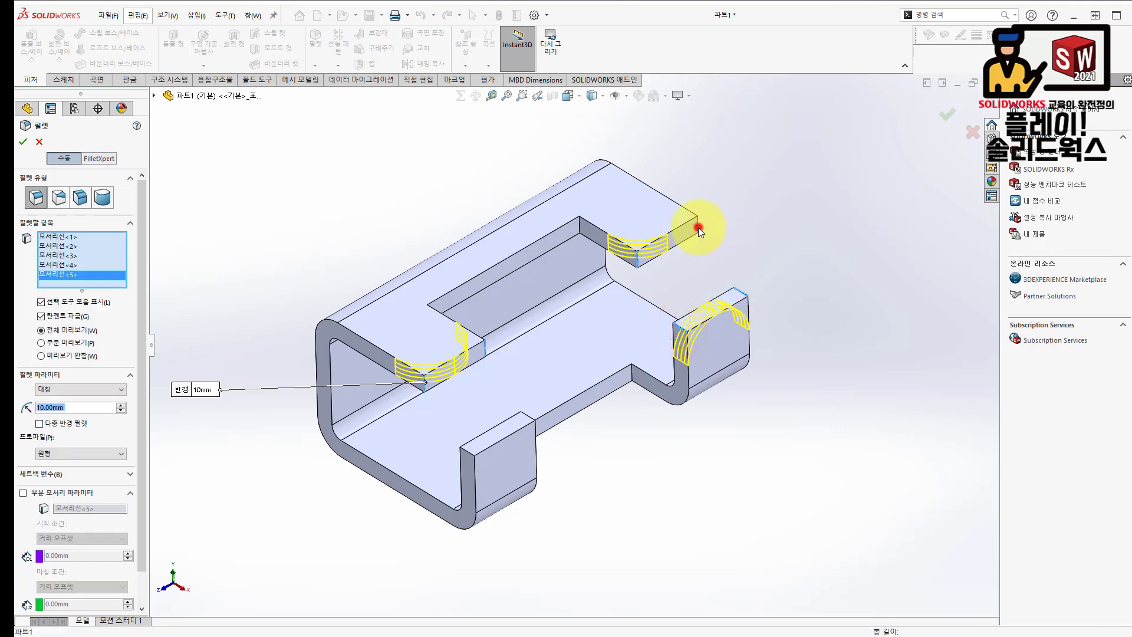
{"action": "left_click", "coordinate": [527, 415]}
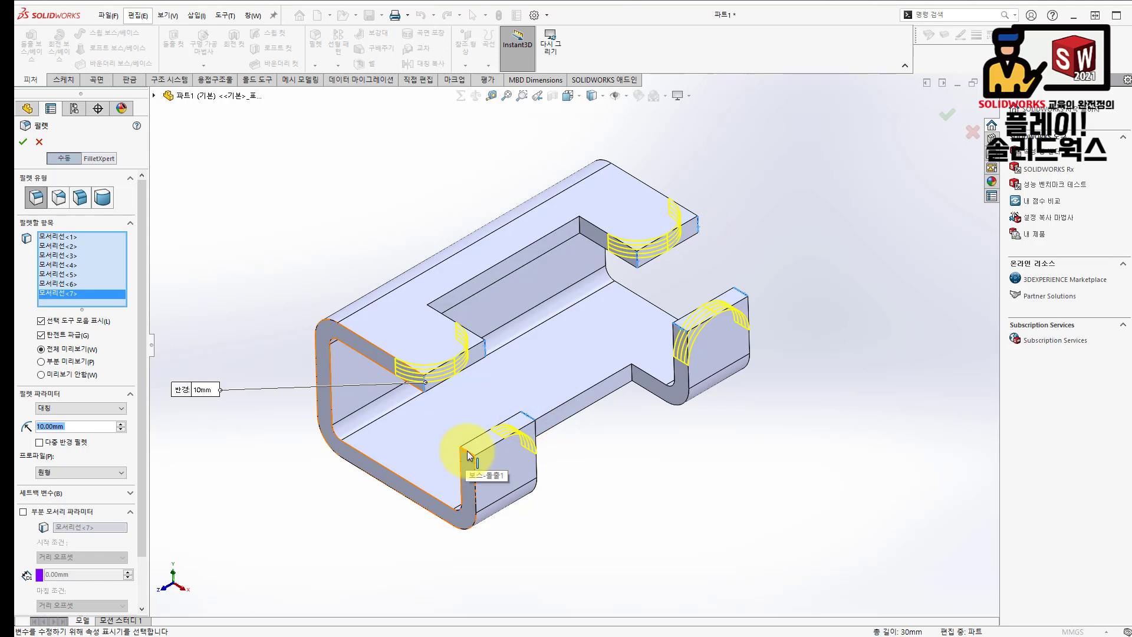
{"action": "left_click", "coordinate": [471, 456]}
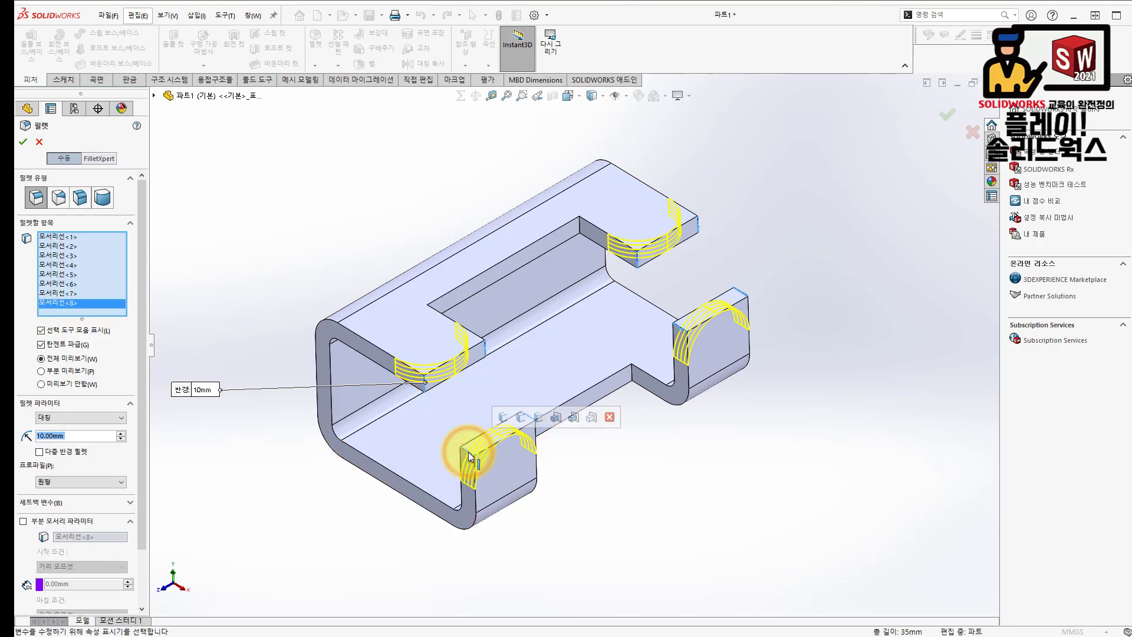
{"action": "left_click", "coordinate": [23, 142]}
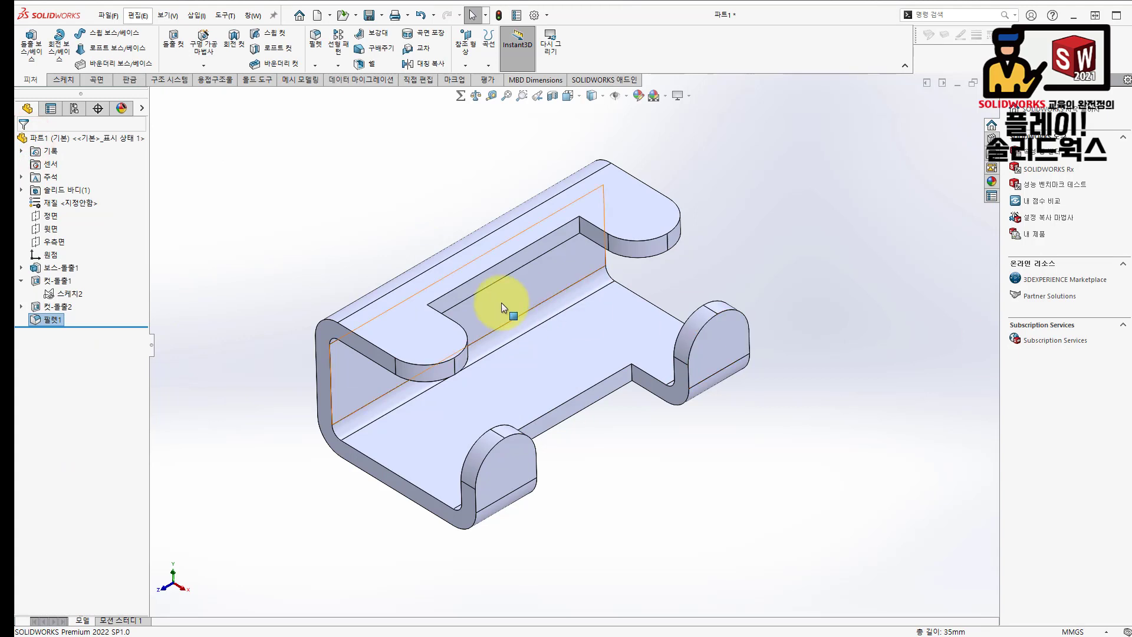
Fillet the four inner notch corners, two on the upper flange and two on the lower plate, with a 5 mm radius
{"action": "left_click", "coordinate": [314, 39]}
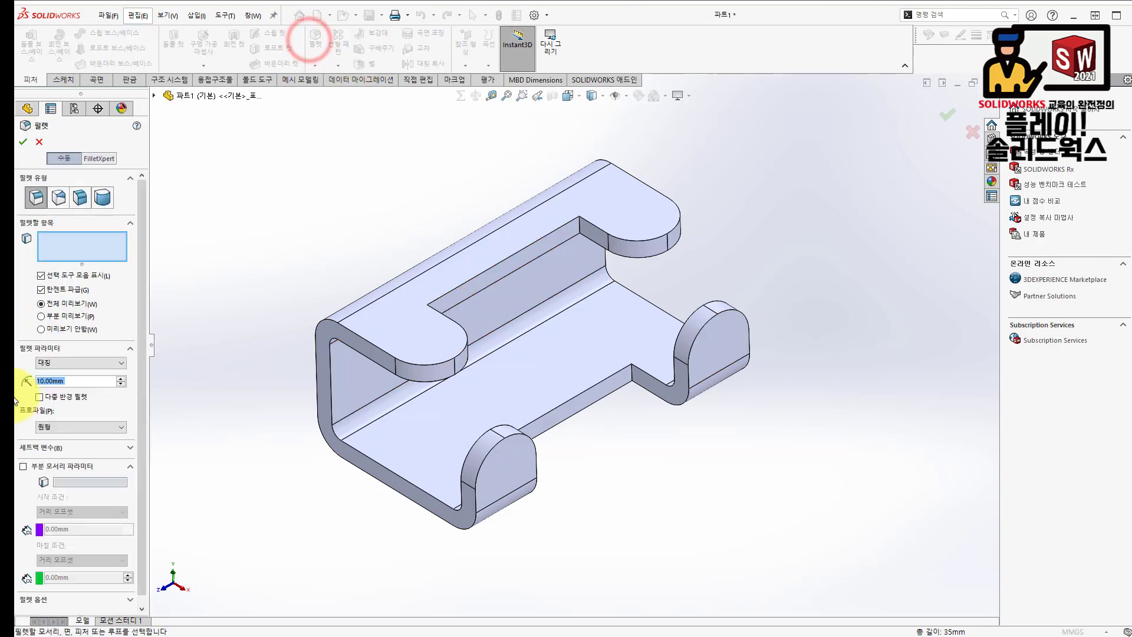
{"action": "left_click", "coordinate": [83, 244]}
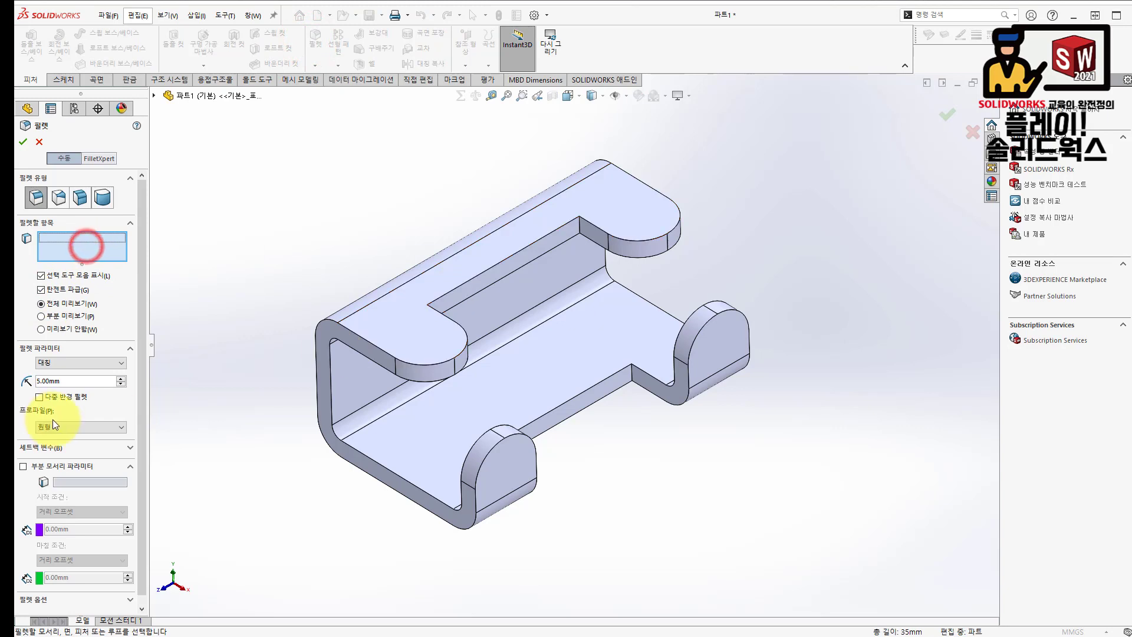
{"action": "left_click", "coordinate": [582, 225]}
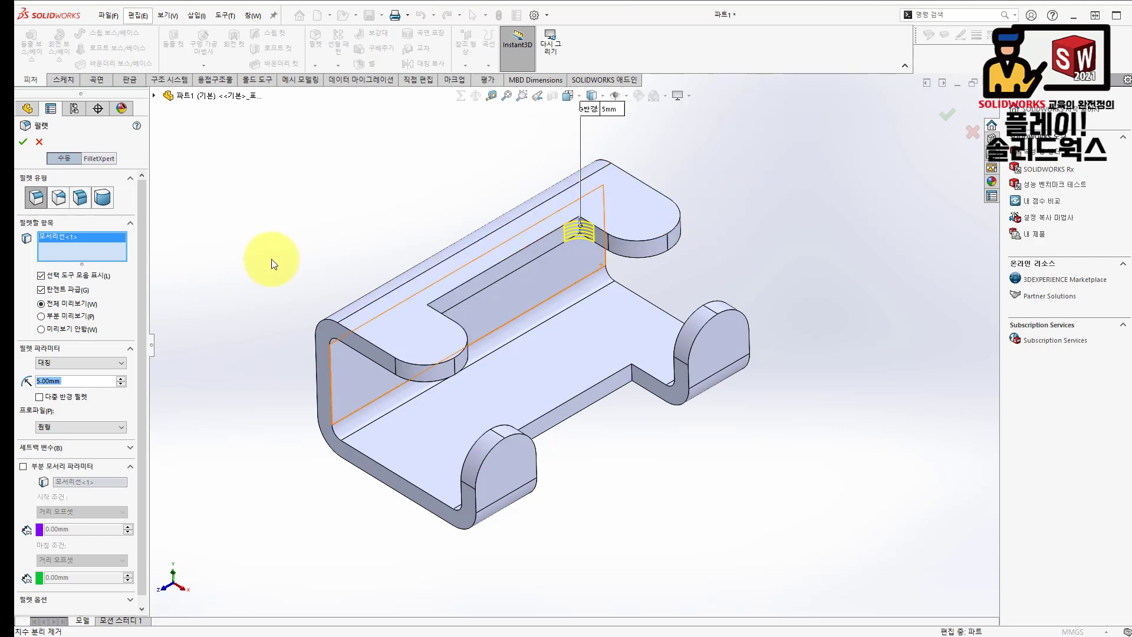
{"action": "right_click", "coordinate": [68, 253]}
{"action": "left_click", "coordinate": [111, 260]}
{"action": "scroll", "coordinate": [616, 309], "scroll_direction": "down", "scroll_amount": 2}
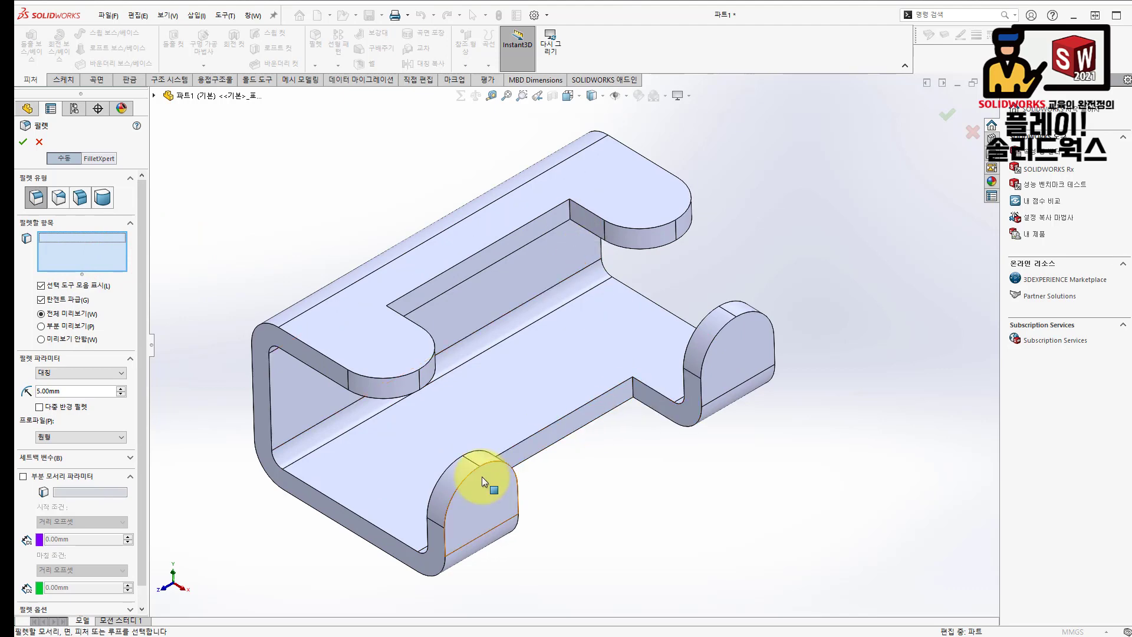
{"action": "middle_click_drag", "start_coordinate": [417, 329], "coordinate": [568, 430]}
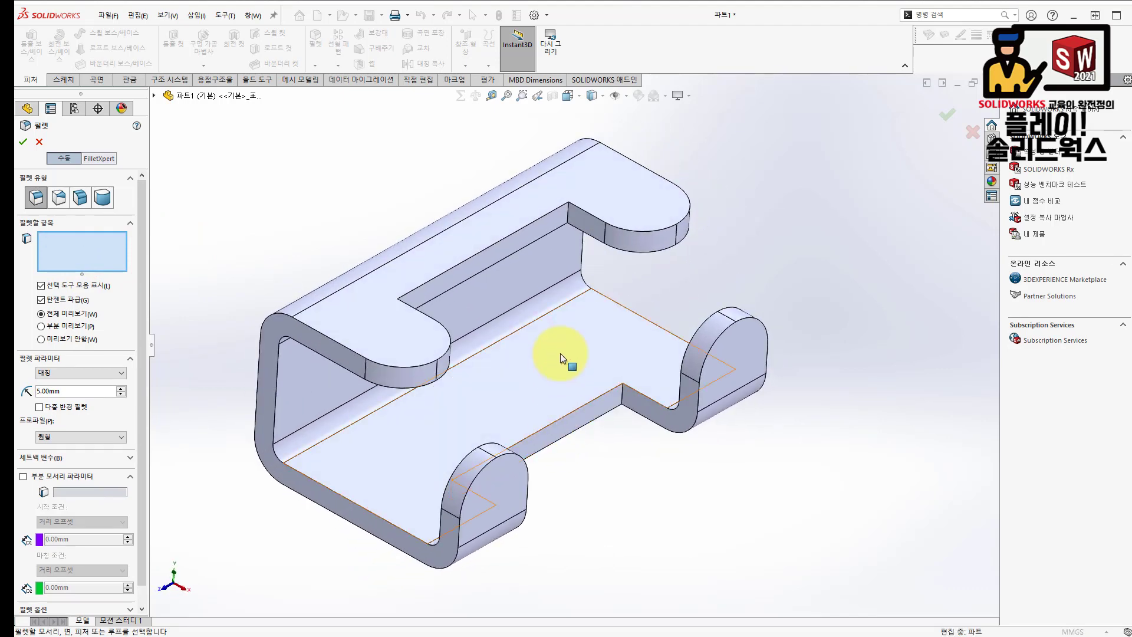
{"action": "left_click", "coordinate": [569, 214]}
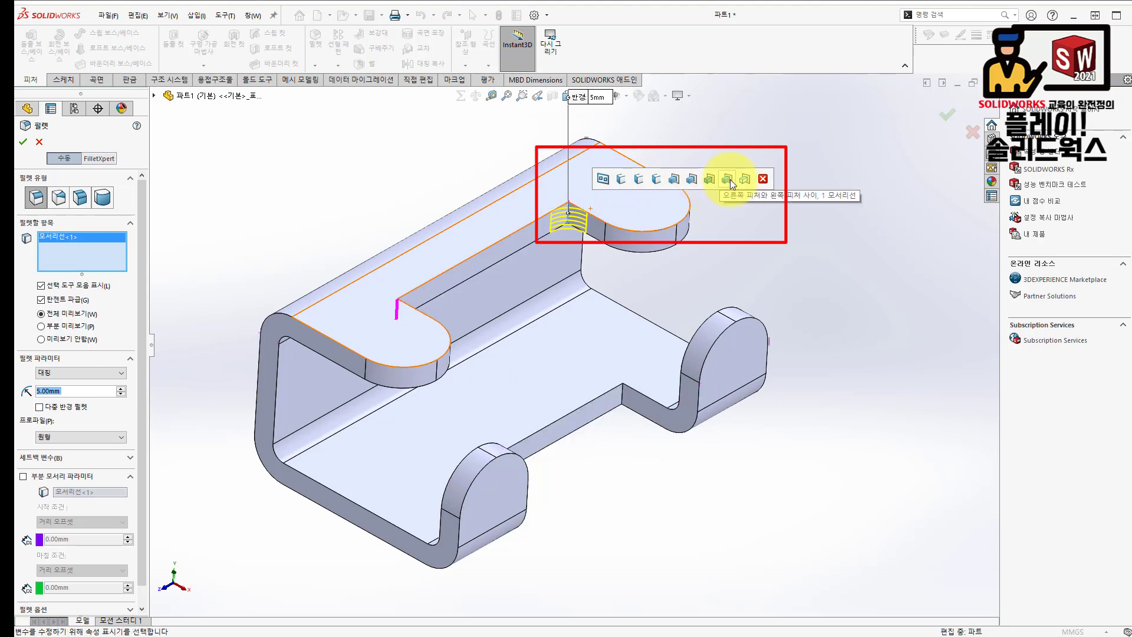
{"action": "left_click", "coordinate": [658, 181]}
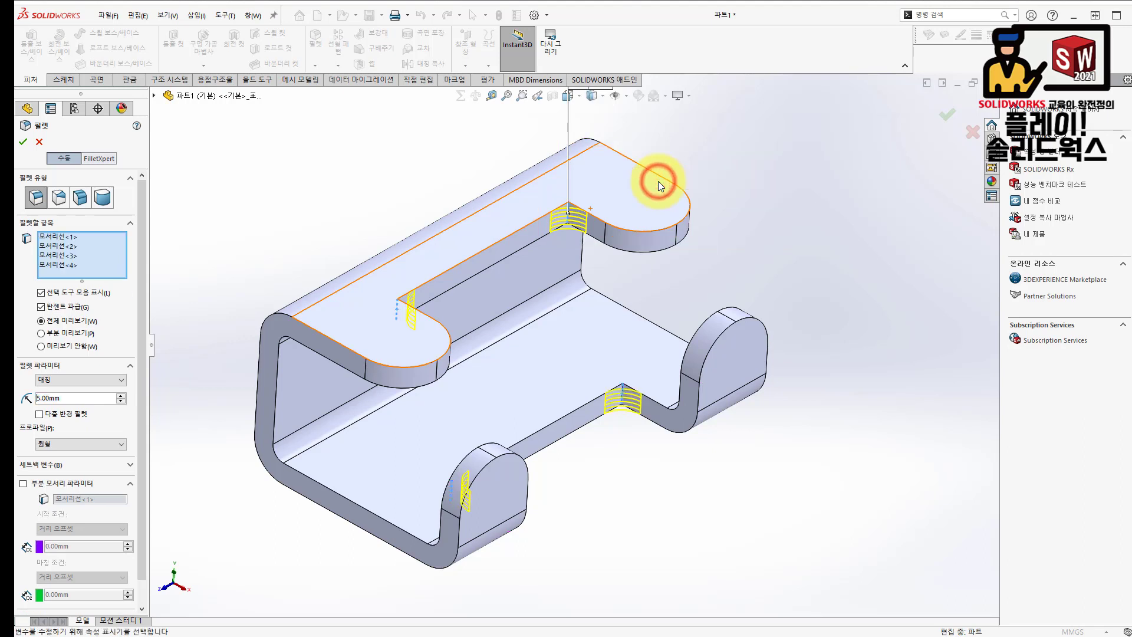
{"action": "left_click", "coordinate": [23, 142]}
{"action": "left_click", "coordinate": [338, 196]}
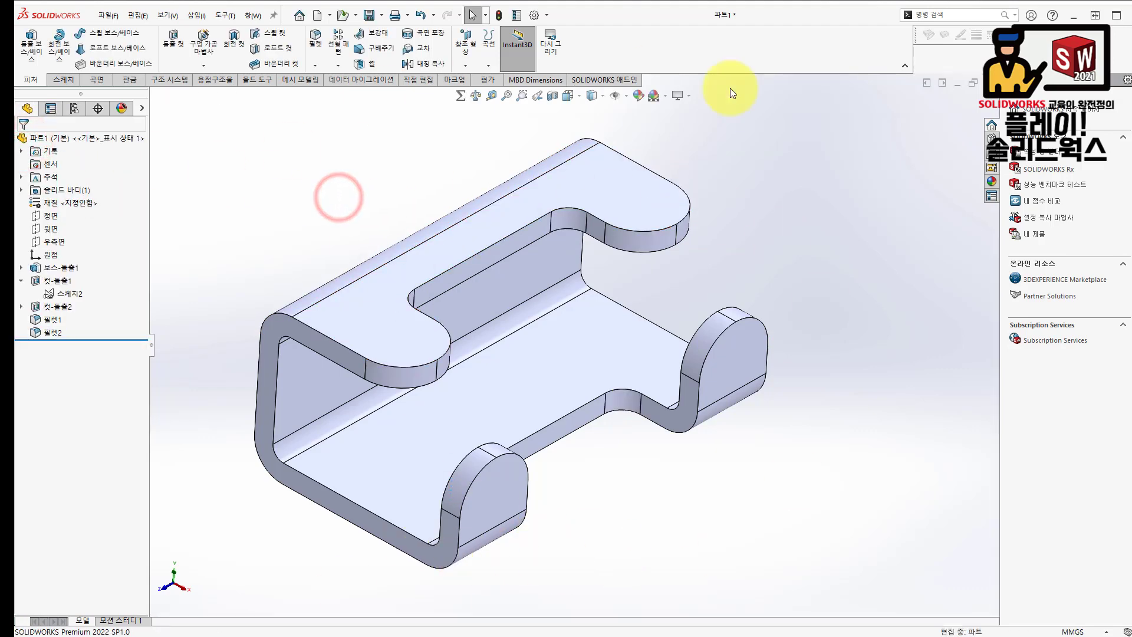
{"action": "middle_click_drag", "start_coordinate": [543, 373], "coordinate": [539, 364]}
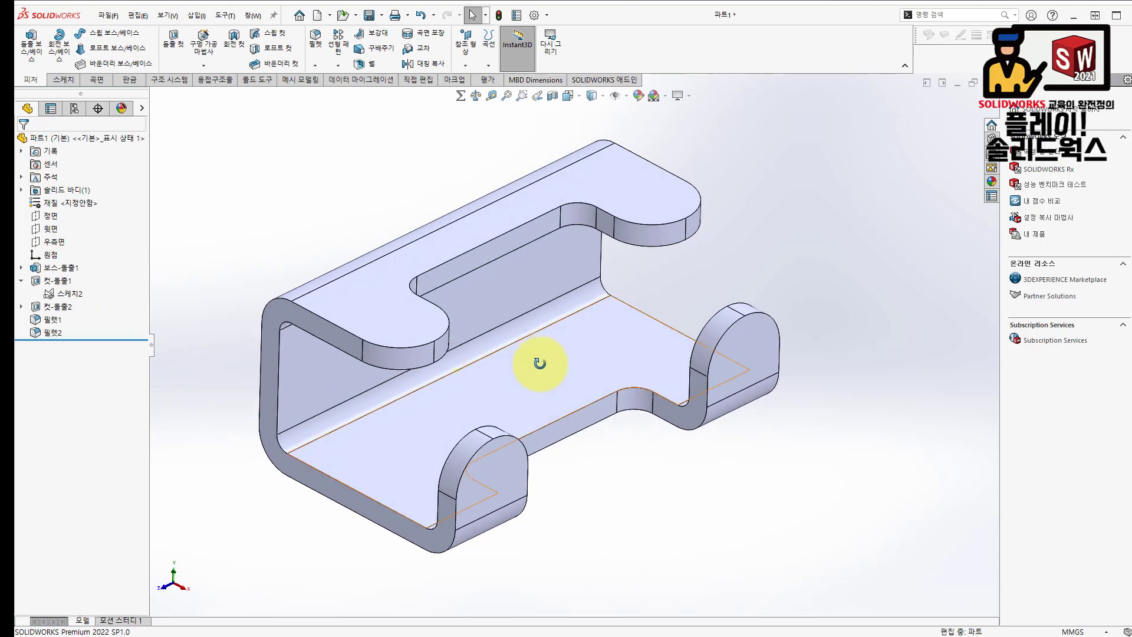
{"action": "left_click", "coordinate": [20, 281]}
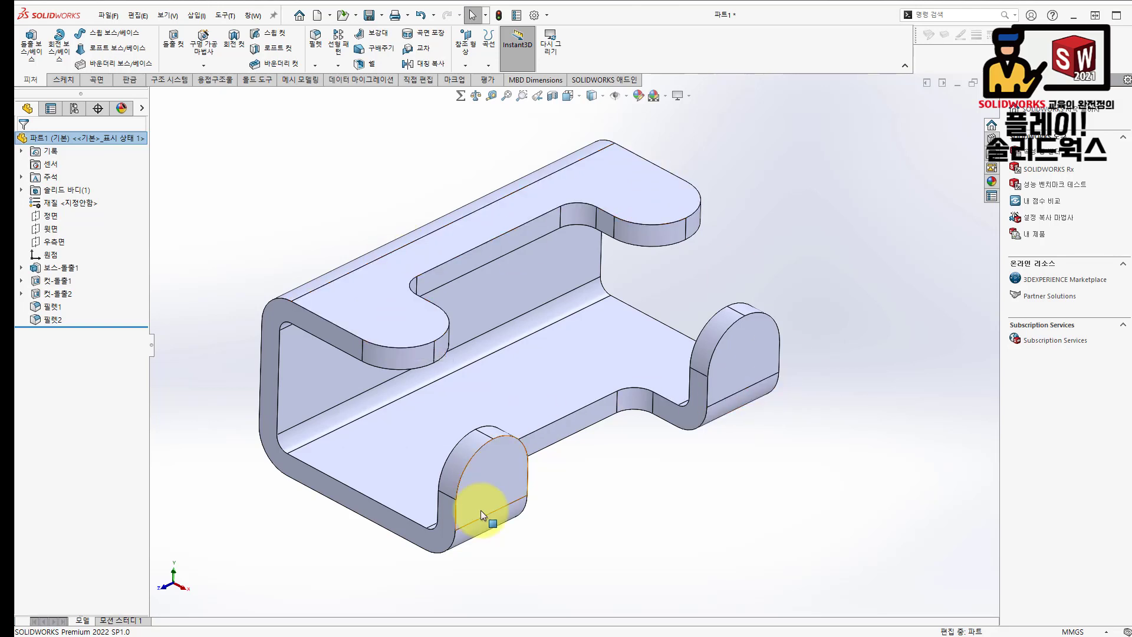
{"action": "left_click", "coordinate": [325, 145]}
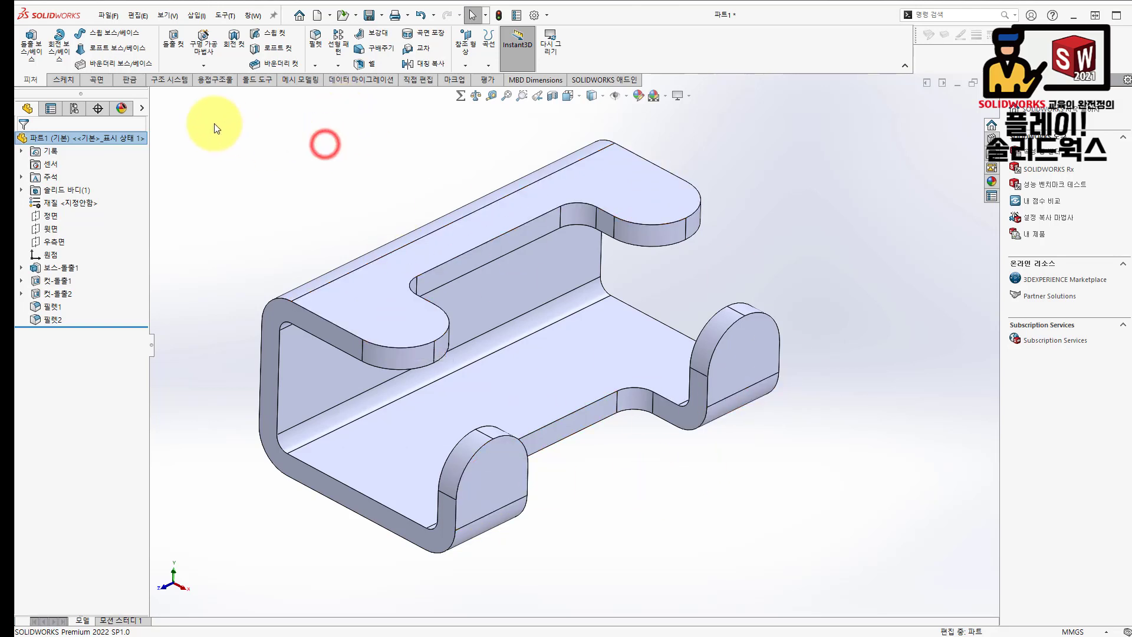
{"action": "left_click", "coordinate": [406, 324]}
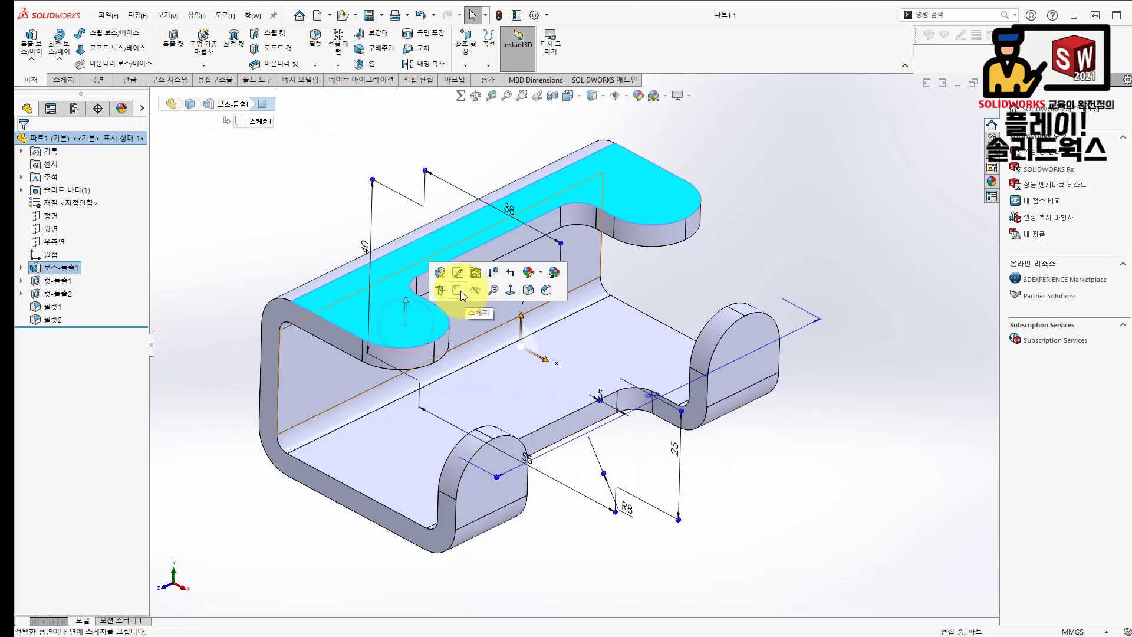
{"action": "left_click", "coordinate": [269, 226]}
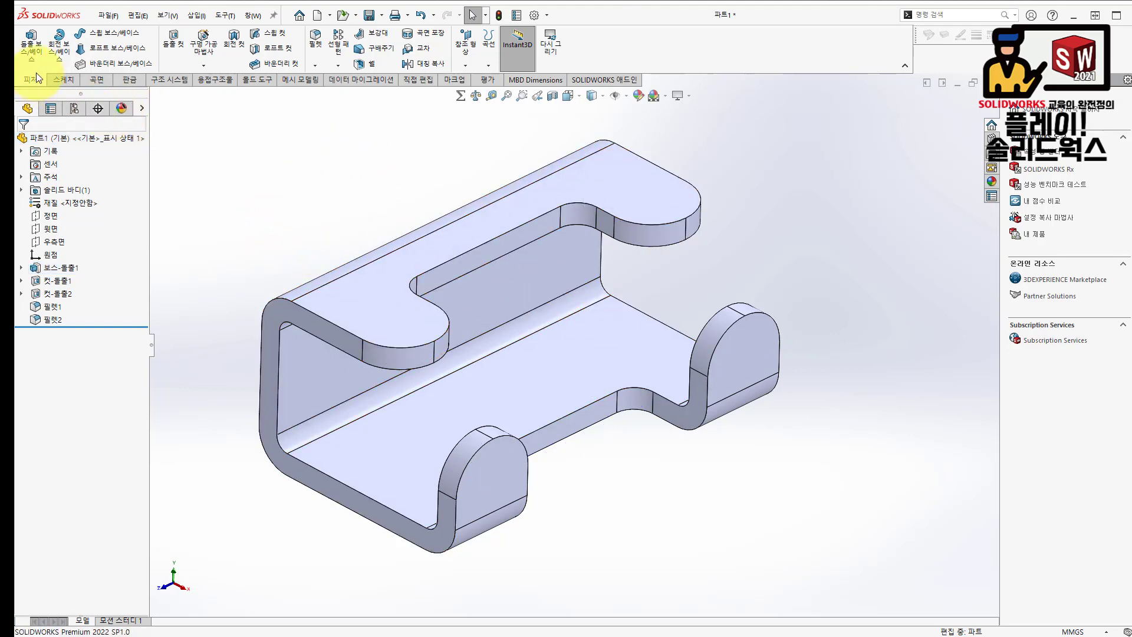
Set up a Hole Wizard plain hole to the KS standard with a drill size of Ø10.0
{"action": "left_click", "coordinate": [204, 44]}
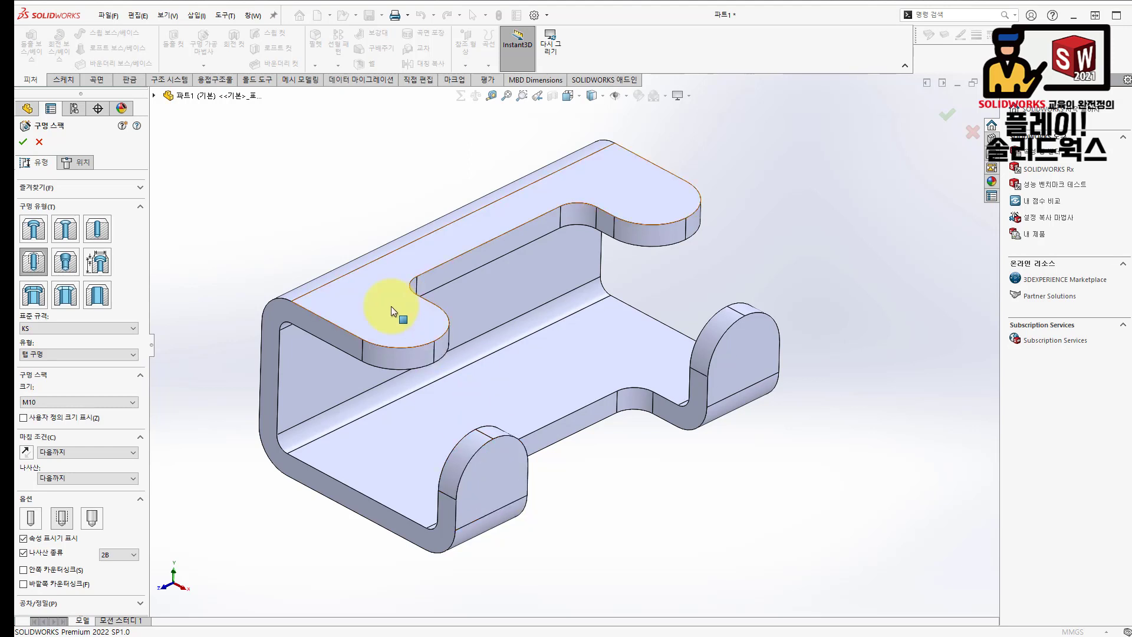
{"action": "left_click", "coordinate": [96, 232]}
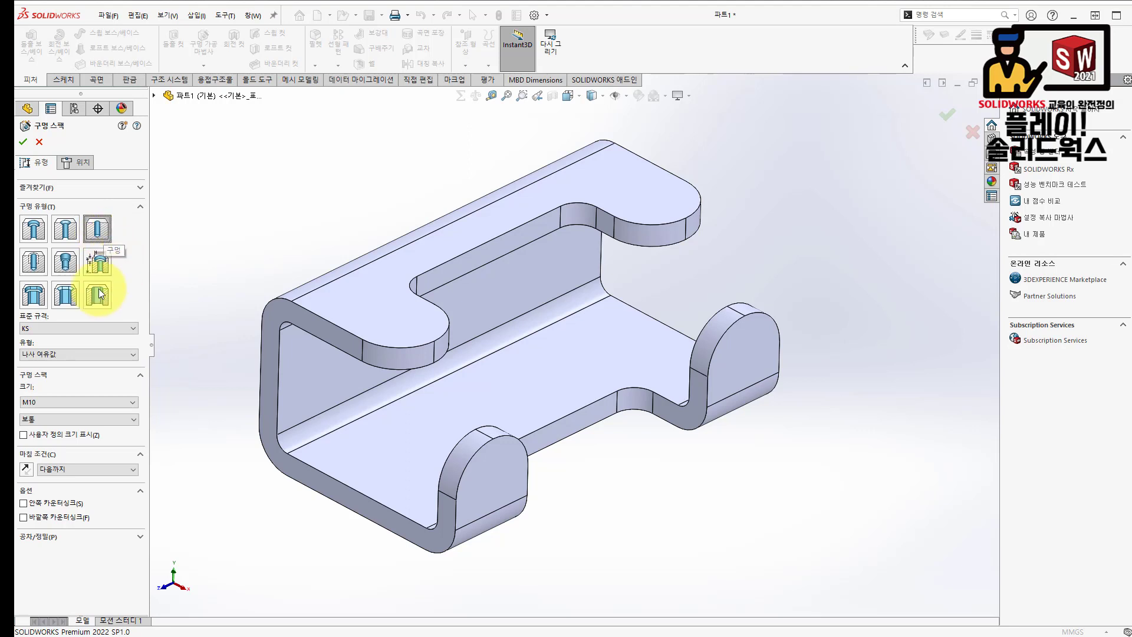
{"action": "left_click", "coordinate": [56, 356]}
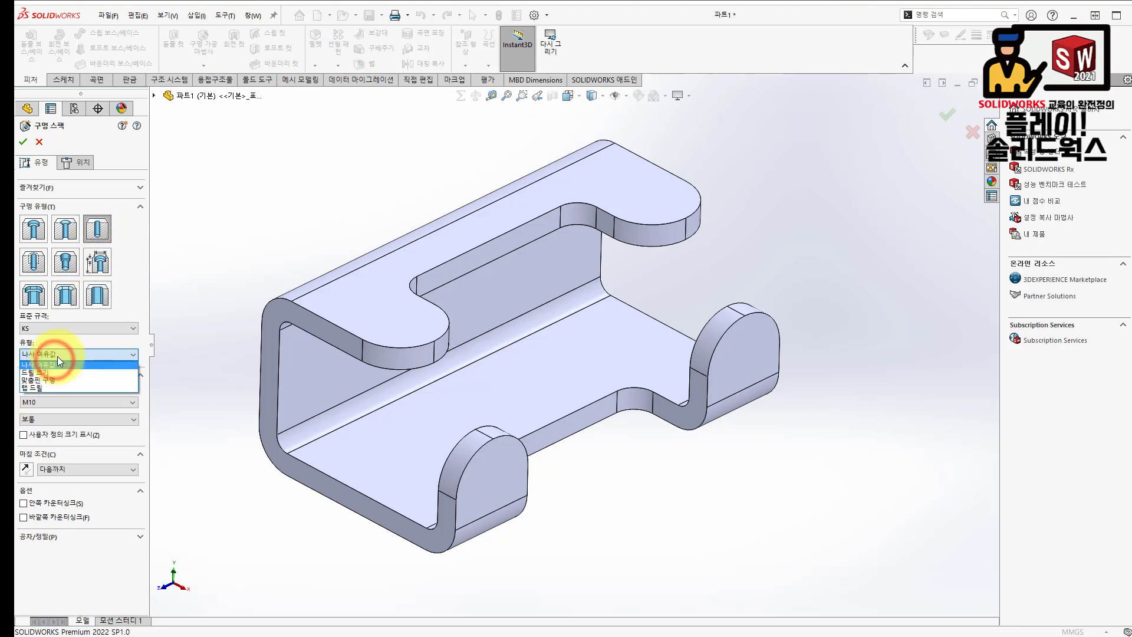
{"action": "left_click", "coordinate": [52, 370]}
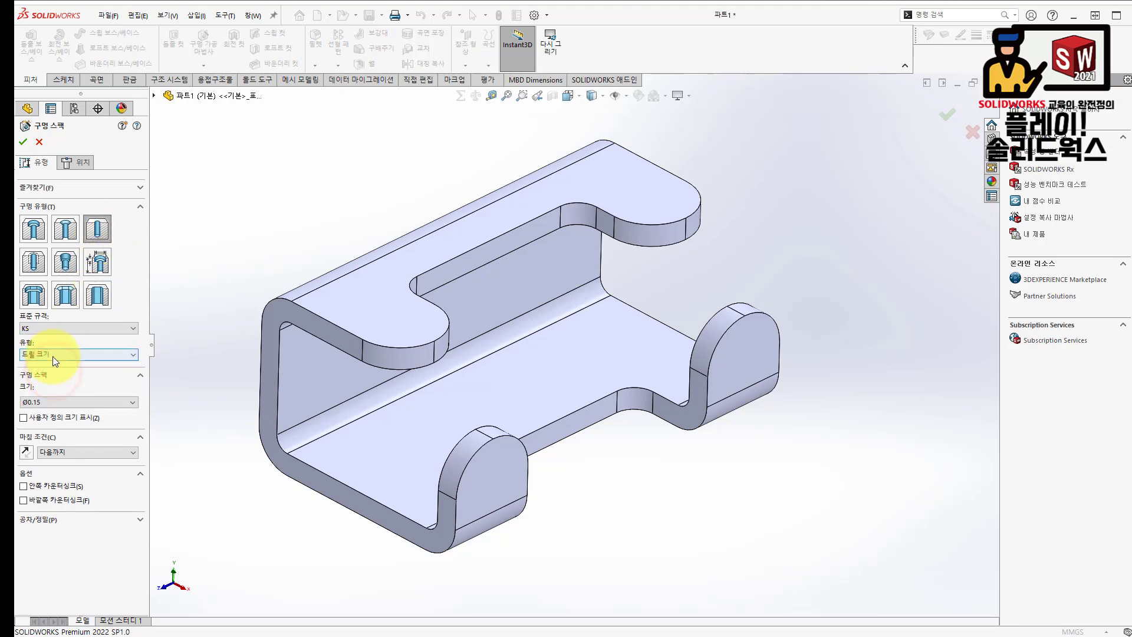
{"action": "left_click", "coordinate": [63, 404]}
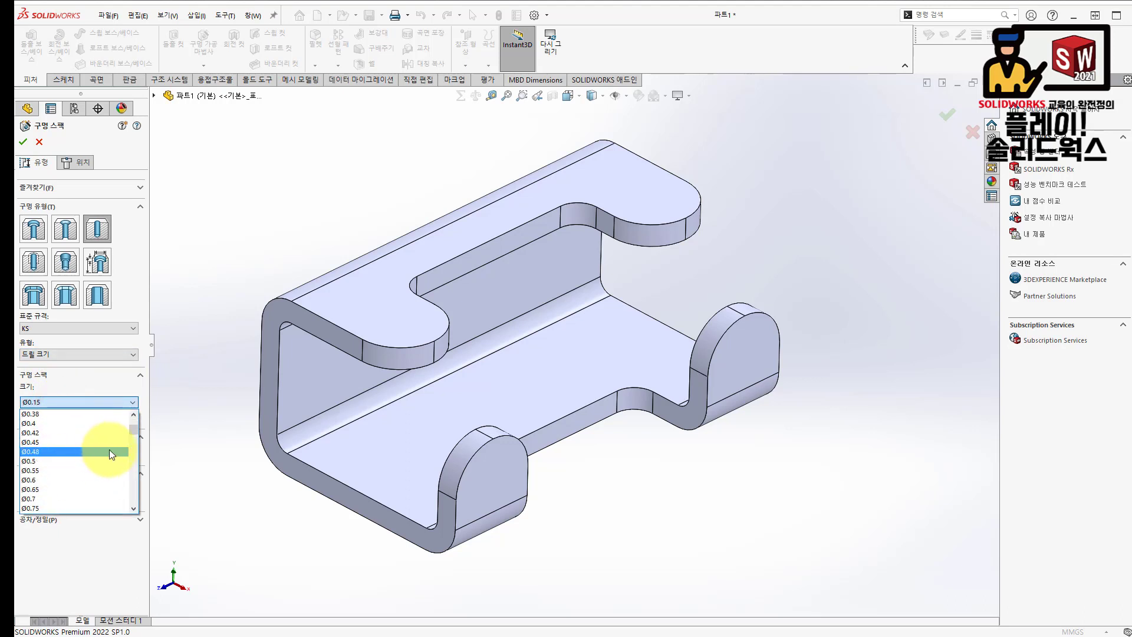
{"action": "left_click_drag", "start_coordinate": [134, 433], "coordinate": [128, 484]}
{"action": "left_click", "coordinate": [45, 444]}
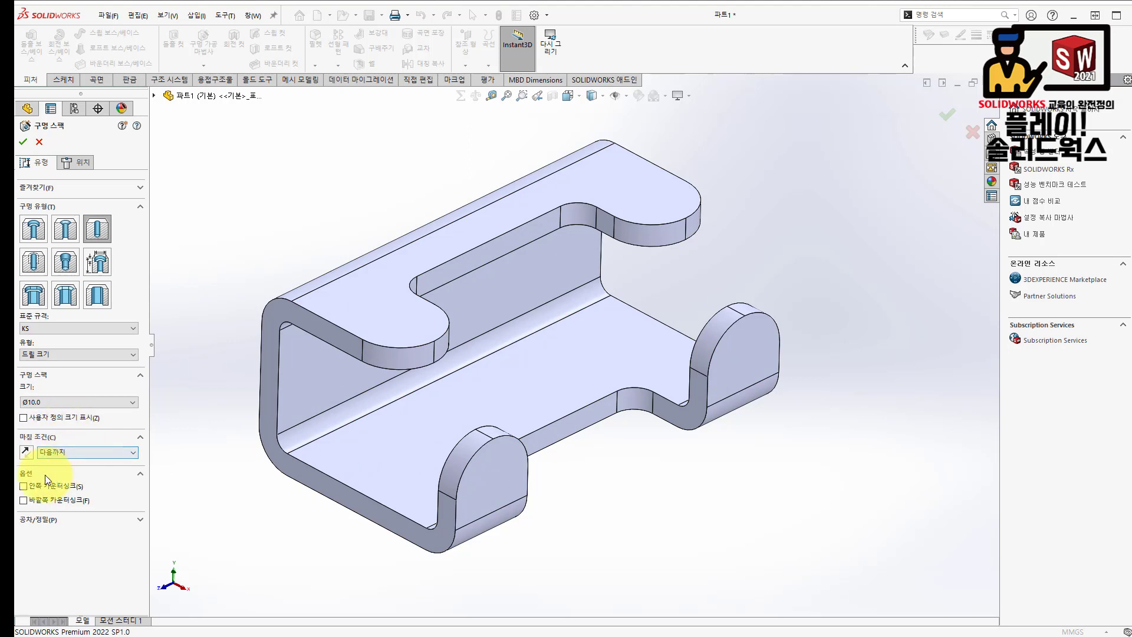
Position the holes with a 3D sketch, placing a point at the corner arc centre of each upper flange end
{"action": "left_click", "coordinate": [85, 164]}
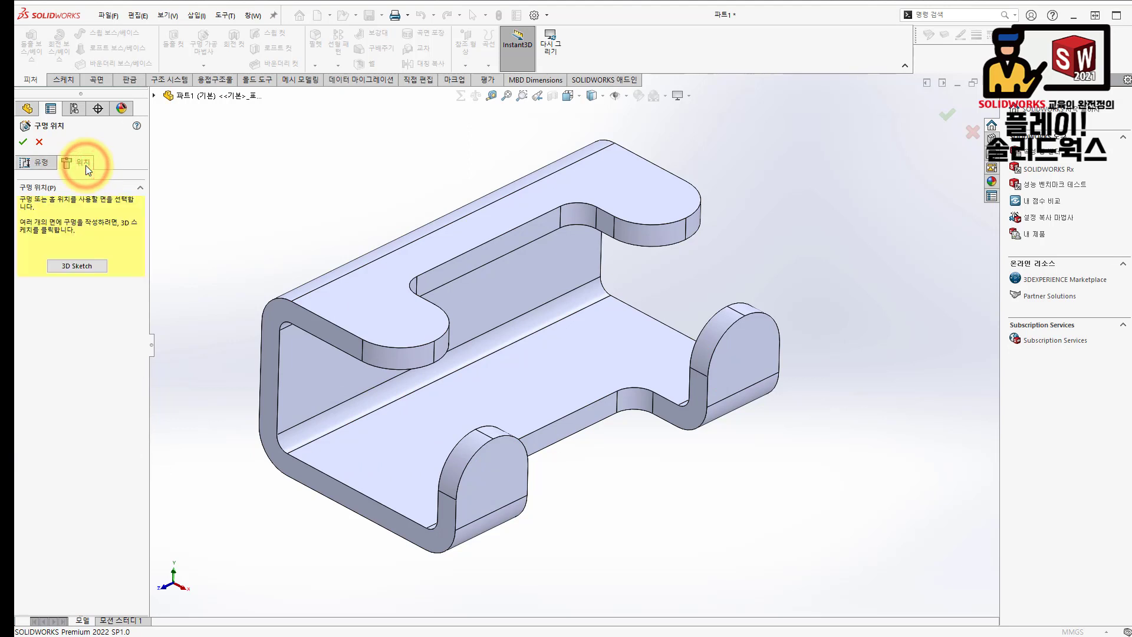
{"action": "left_click", "coordinate": [83, 268]}
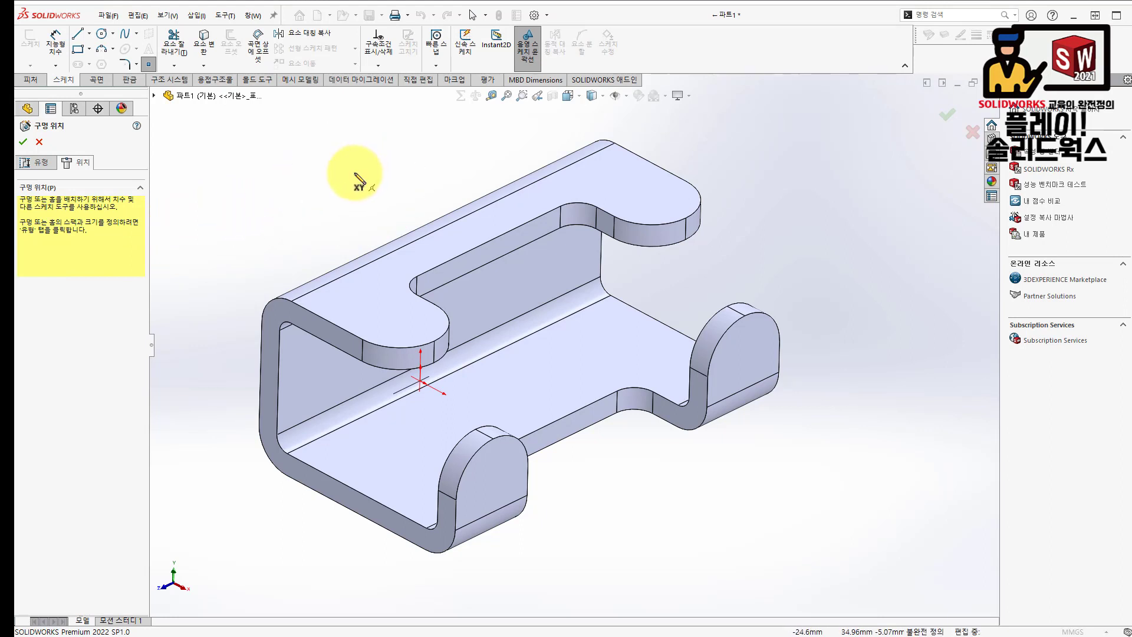
{"action": "left_click", "coordinate": [373, 291]}
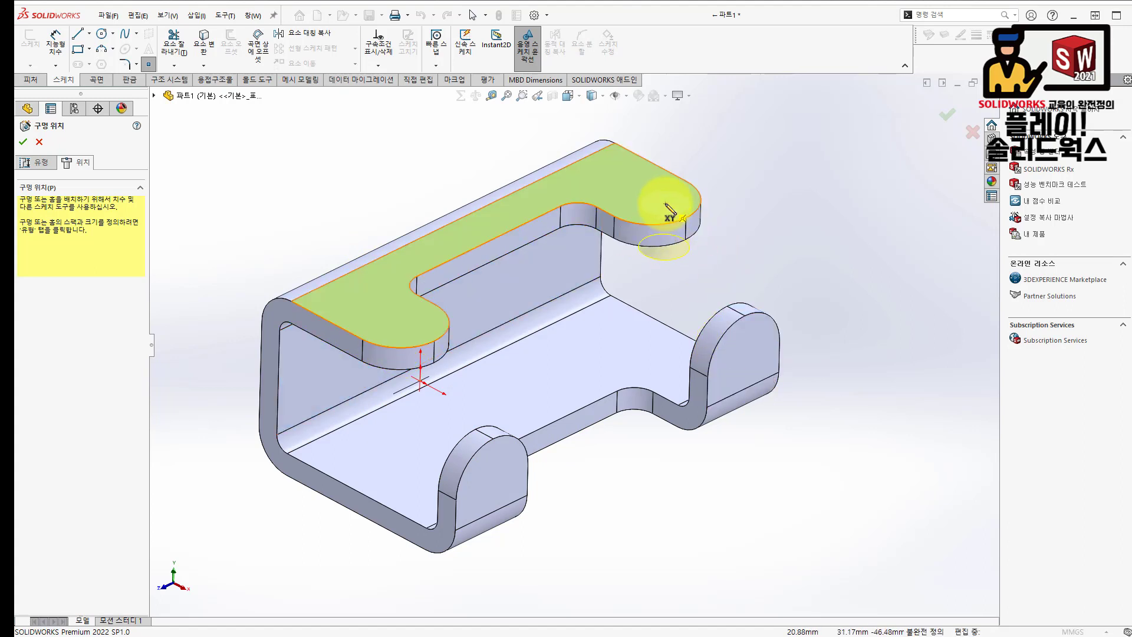
{"action": "scroll", "coordinate": [660, 215], "scroll_direction": "down", "scroll_amount": 5}
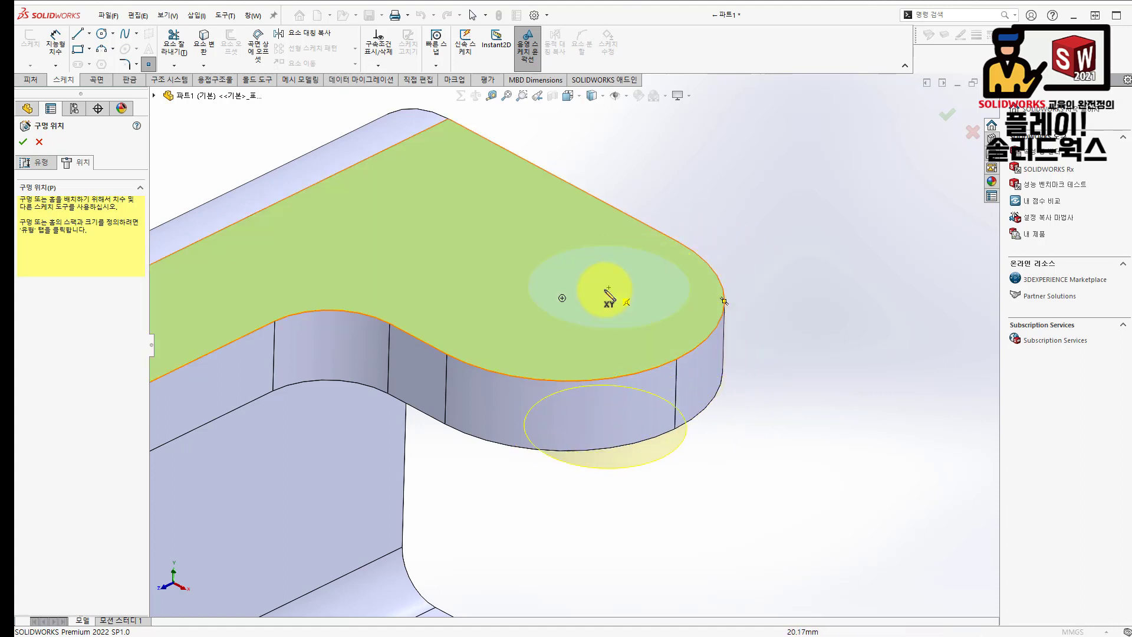
{"action": "left_click", "coordinate": [562, 298]}
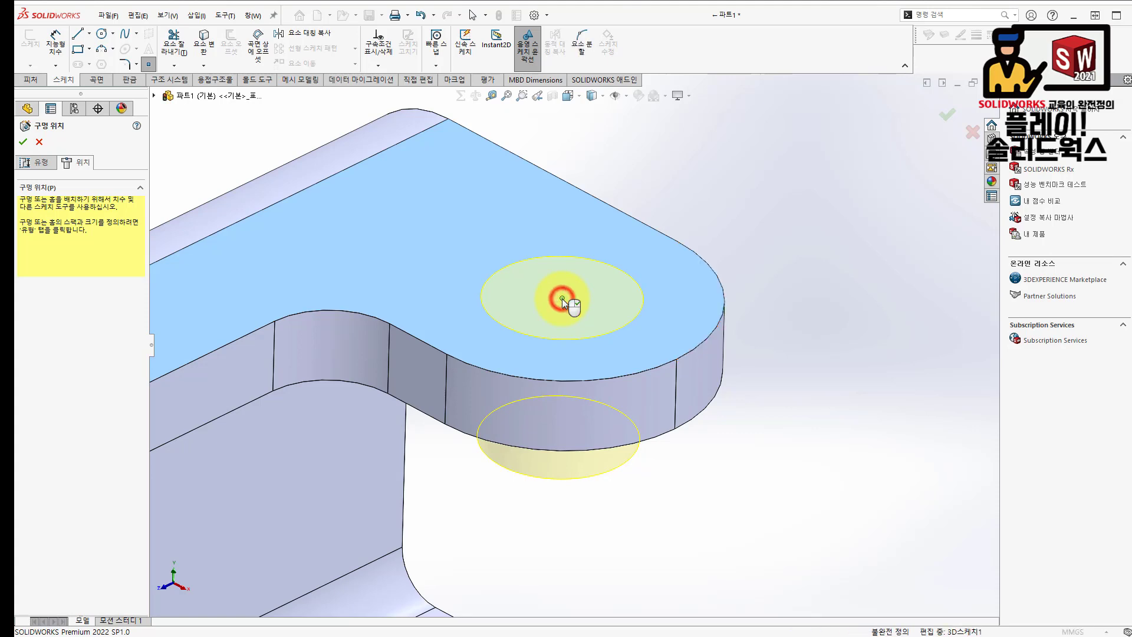
{"action": "scroll", "coordinate": [562, 298], "scroll_direction": "up", "scroll_amount": 6}
{"action": "scroll", "coordinate": [520, 369], "scroll_direction": "up", "scroll_amount": 2}
{"action": "scroll", "coordinate": [415, 419], "scroll_direction": "down", "scroll_amount": 6}
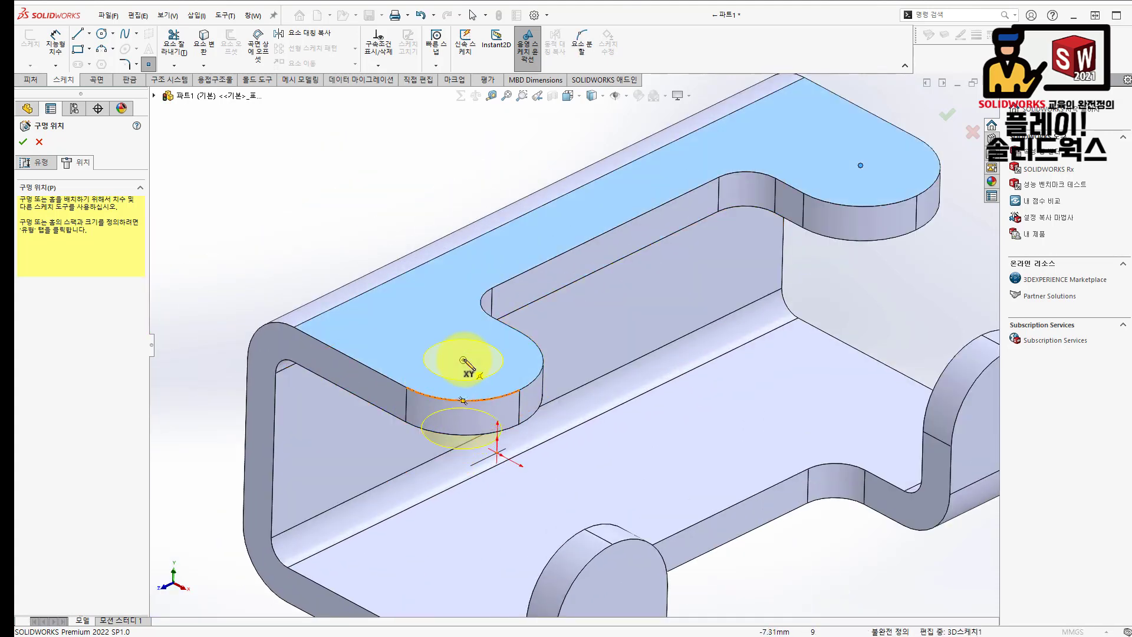
{"action": "left_click", "coordinate": [463, 360]}
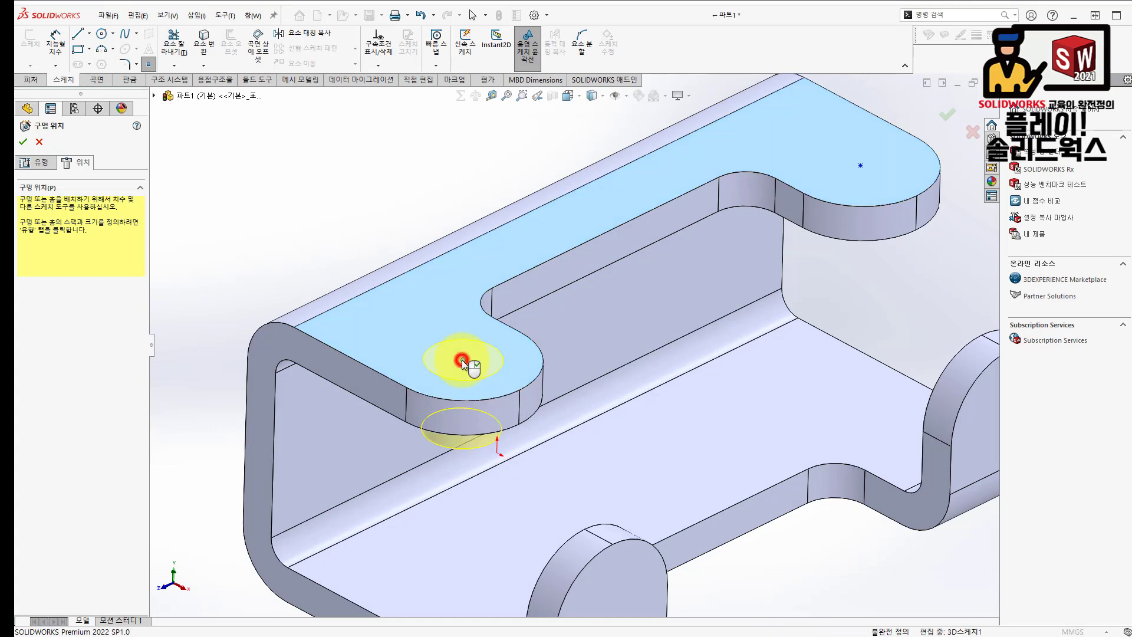
Place a hole point at the arc centre on the outer face of each upright tab
{"action": "middle_click_drag", "start_coordinate": [758, 366], "coordinate": [851, 349]}
{"action": "scroll", "coordinate": [865, 353], "scroll_direction": "down", "scroll_amount": 4}
{"action": "scroll", "coordinate": [890, 384], "scroll_direction": "up", "scroll_amount": 8}
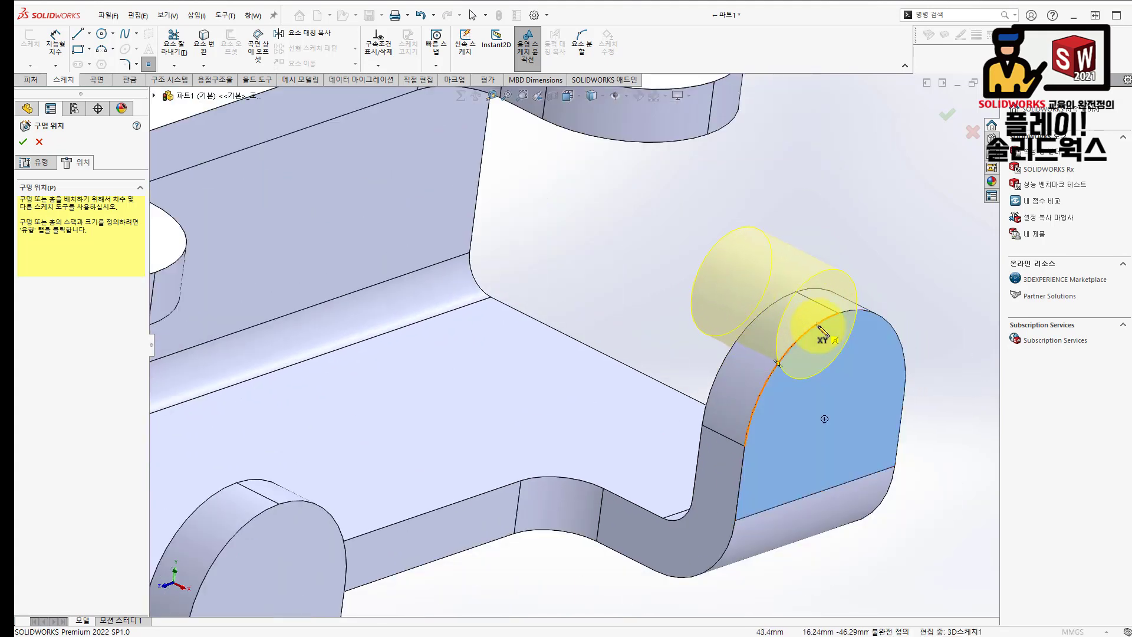
{"action": "left_click", "coordinate": [825, 420]}
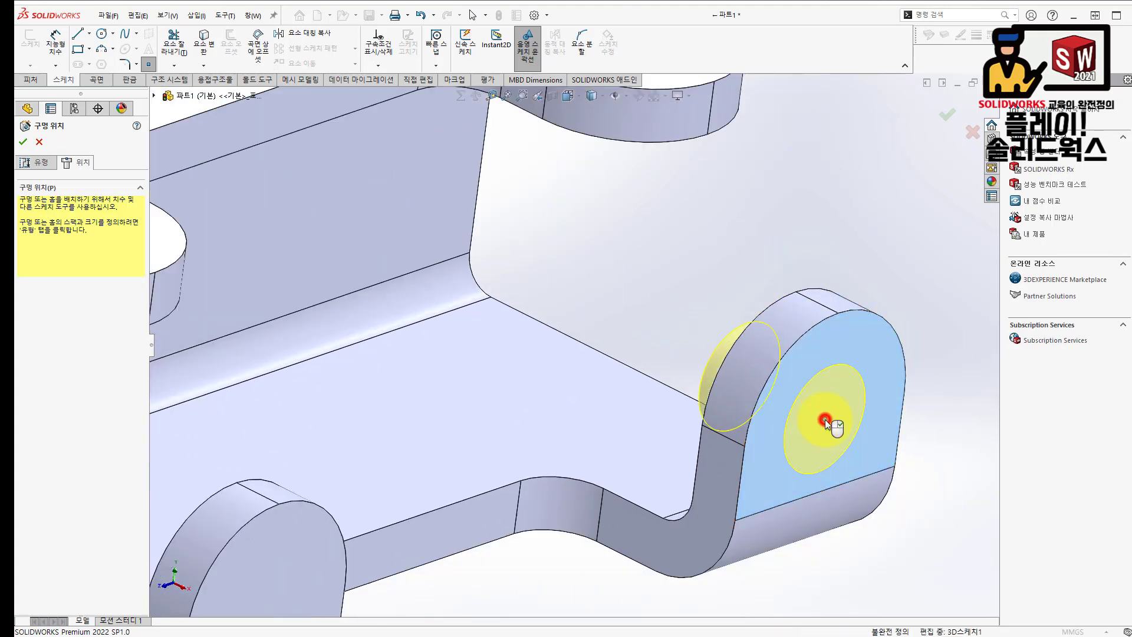
{"action": "scroll", "coordinate": [826, 420], "scroll_direction": "down", "scroll_amount": 4}
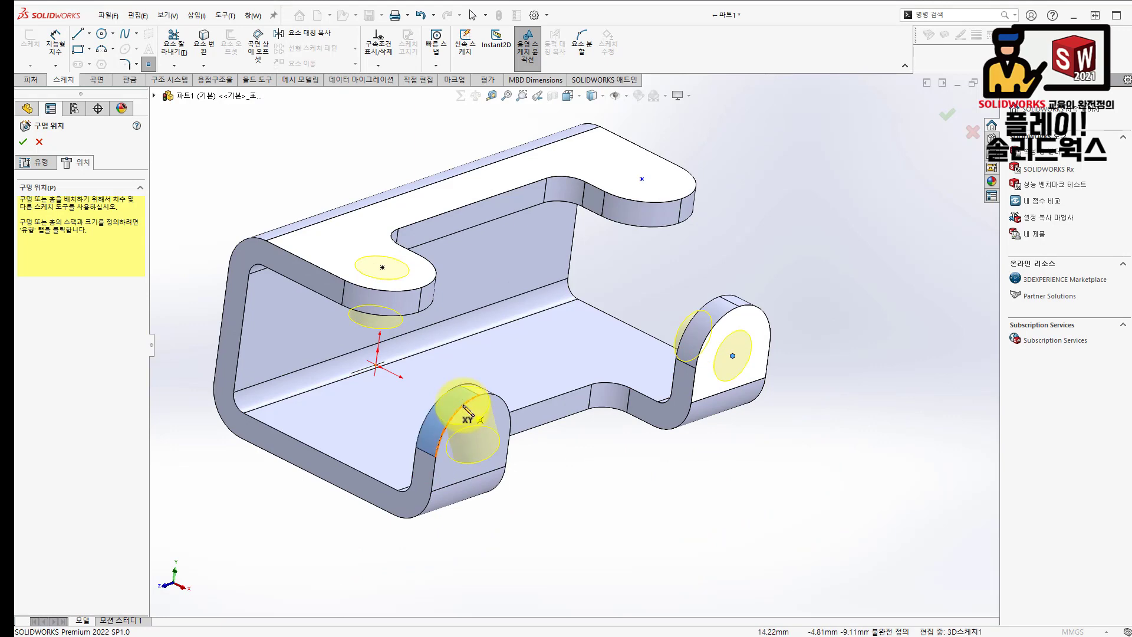
{"action": "left_click", "coordinate": [473, 443]}
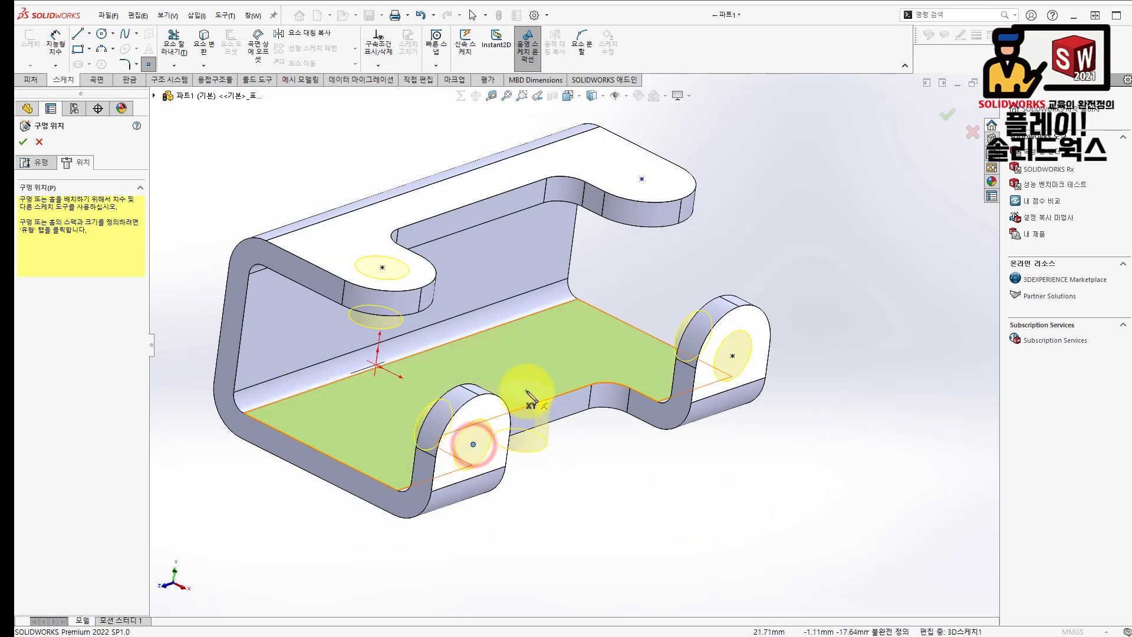
Delete the hole point at the far end of the upper flange
{"action": "middle_click_drag", "start_coordinate": [523, 397], "coordinate": [793, 104]}
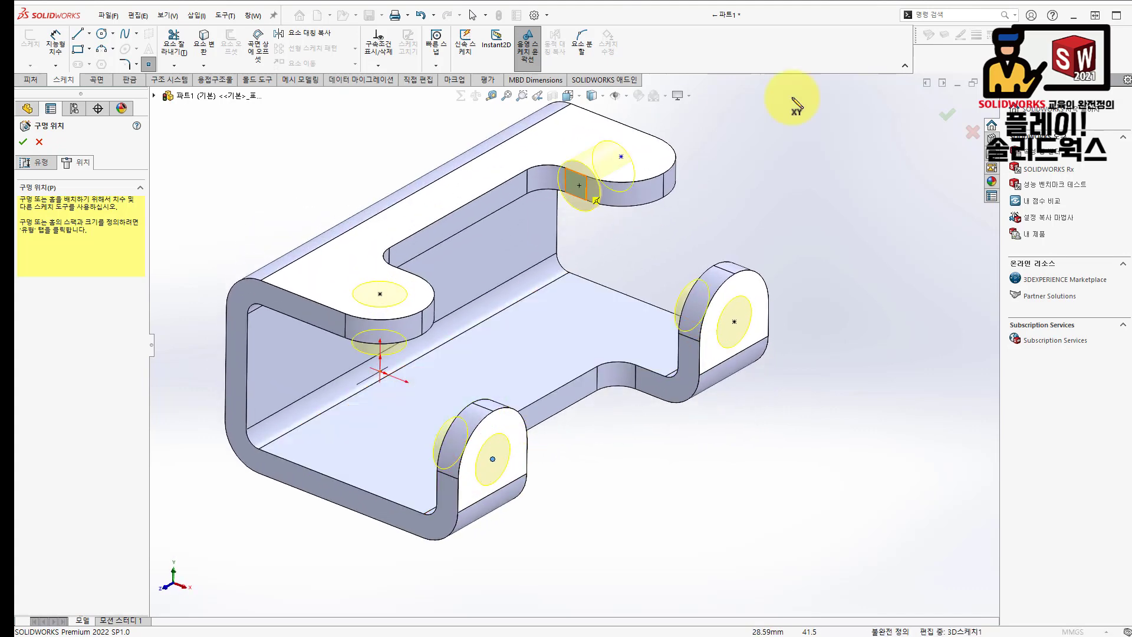
{"action": "scroll", "coordinate": [633, 207], "scroll_direction": "down", "scroll_amount": 2}
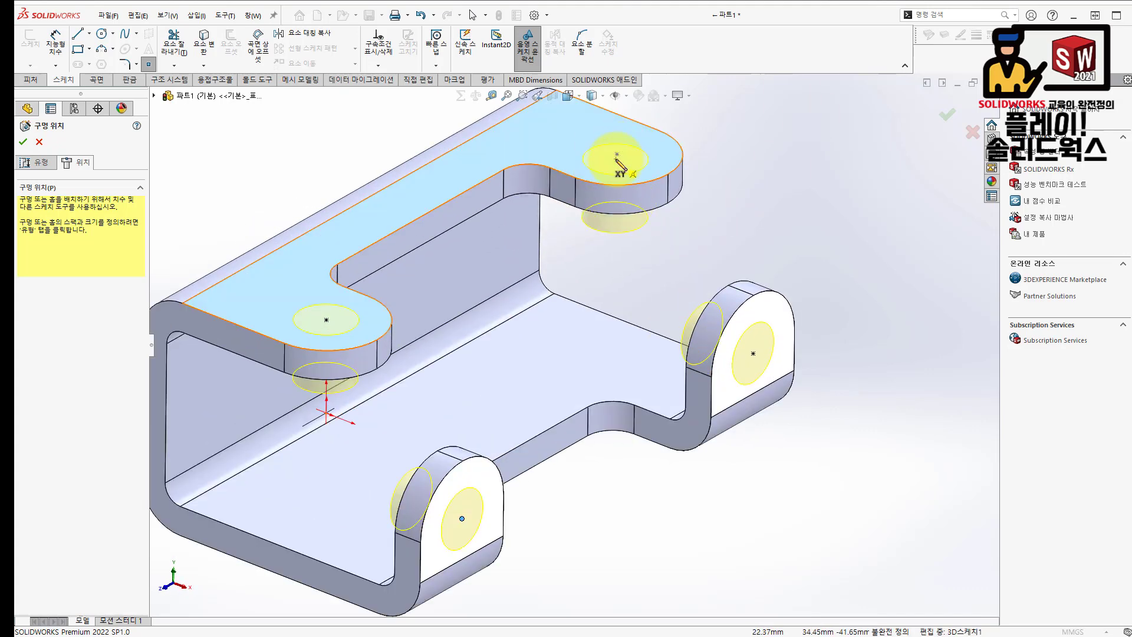
{"action": "scroll", "coordinate": [653, 173], "scroll_direction": "down", "scroll_amount": 2}
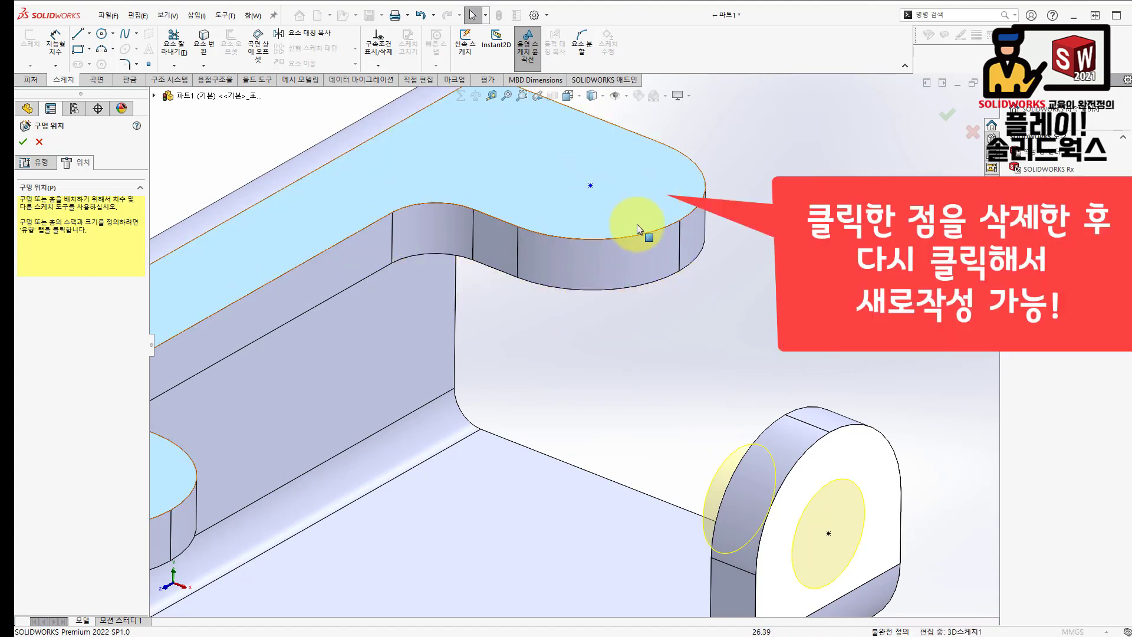
{"action": "left_click", "coordinate": [753, 136]}
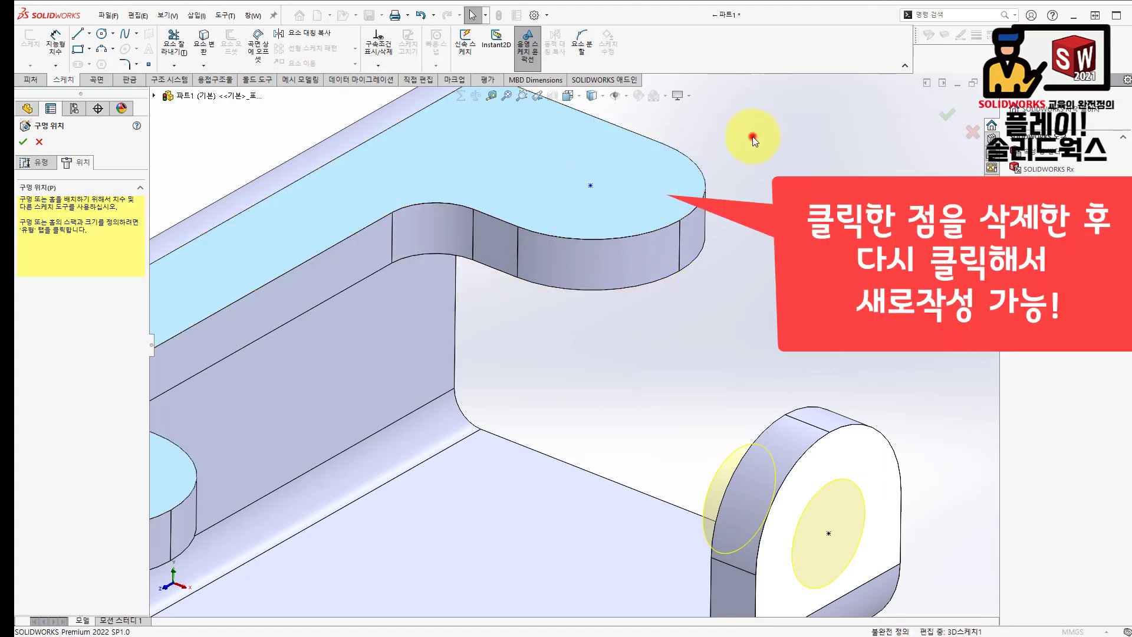
{"action": "left_click", "coordinate": [592, 185]}
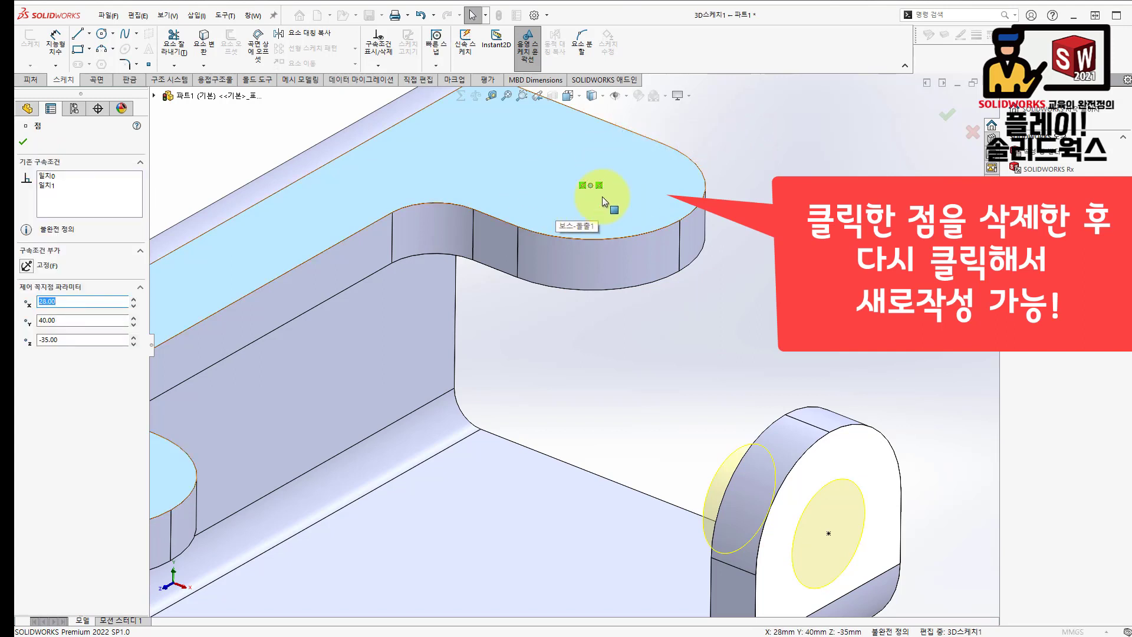
{"action": "key", "text": "Delete"}
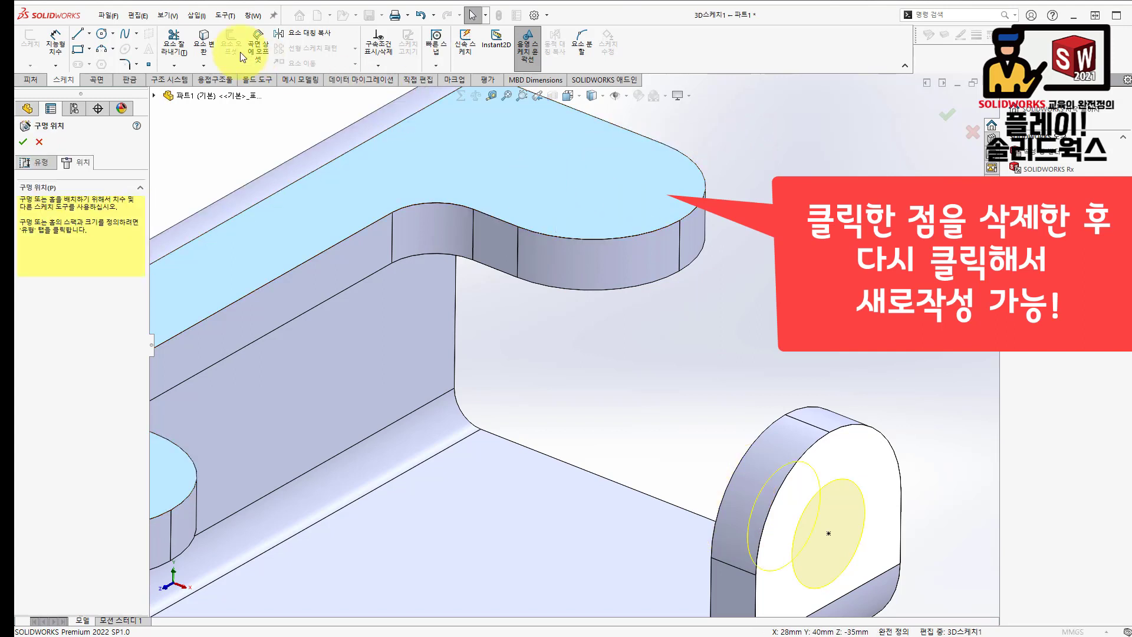
Place a new hole point at the arc centre of the upper flange's far end and finish the hole feature
{"action": "left_click", "coordinate": [147, 65]}
{"action": "left_click", "coordinate": [591, 185]}
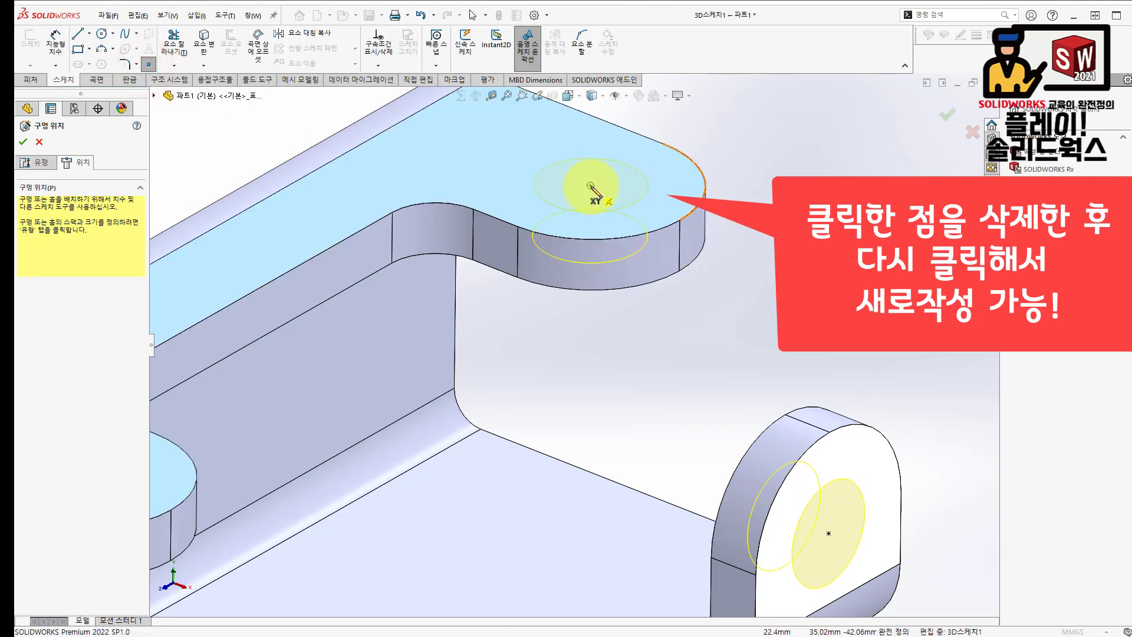
{"action": "left_click", "coordinate": [590, 185]}
{"action": "scroll", "coordinate": [618, 284], "scroll_direction": "up", "scroll_amount": 5}
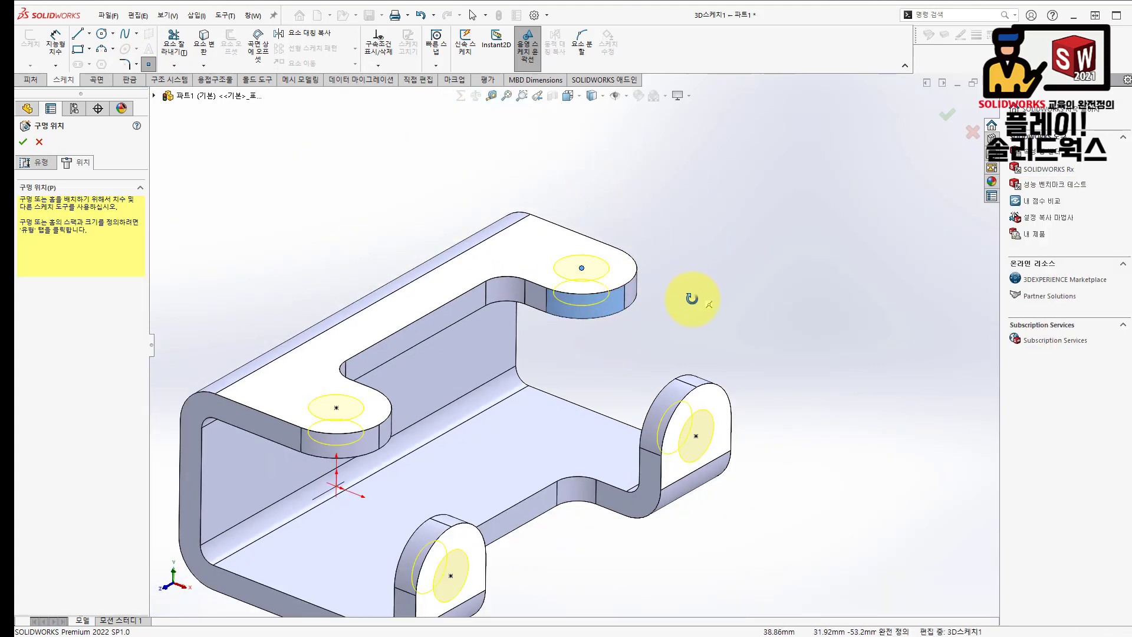
{"action": "scroll", "coordinate": [679, 342], "scroll_direction": "down", "scroll_amount": 2}
{"action": "scroll", "coordinate": [686, 324], "scroll_direction": "up", "scroll_amount": 2}
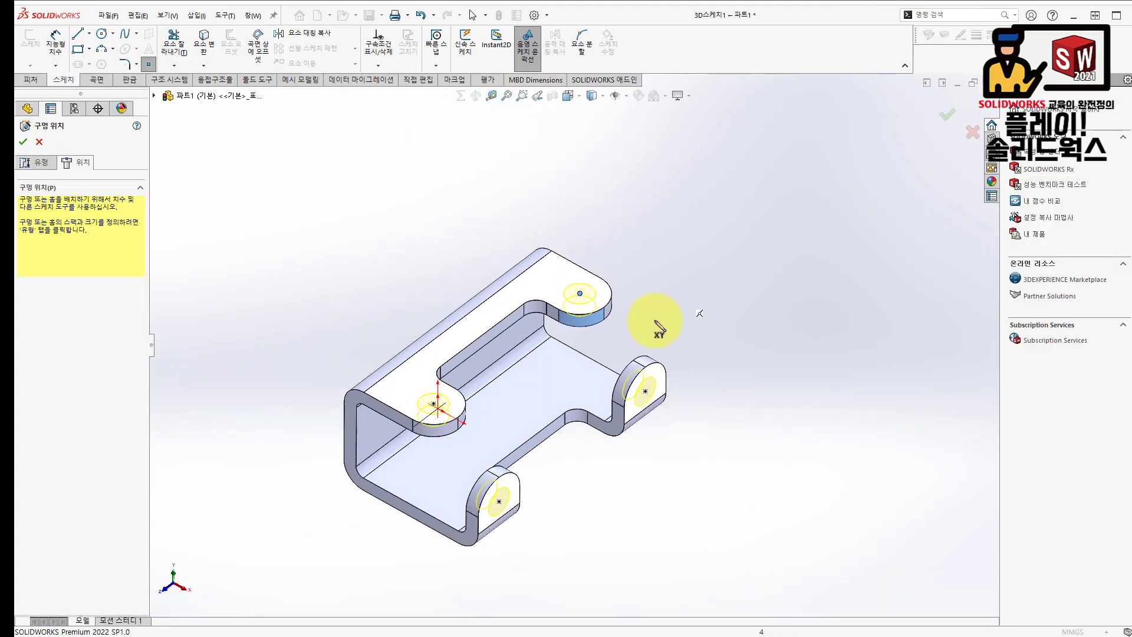
{"action": "scroll", "coordinate": [646, 324], "scroll_direction": "down", "scroll_amount": 2}
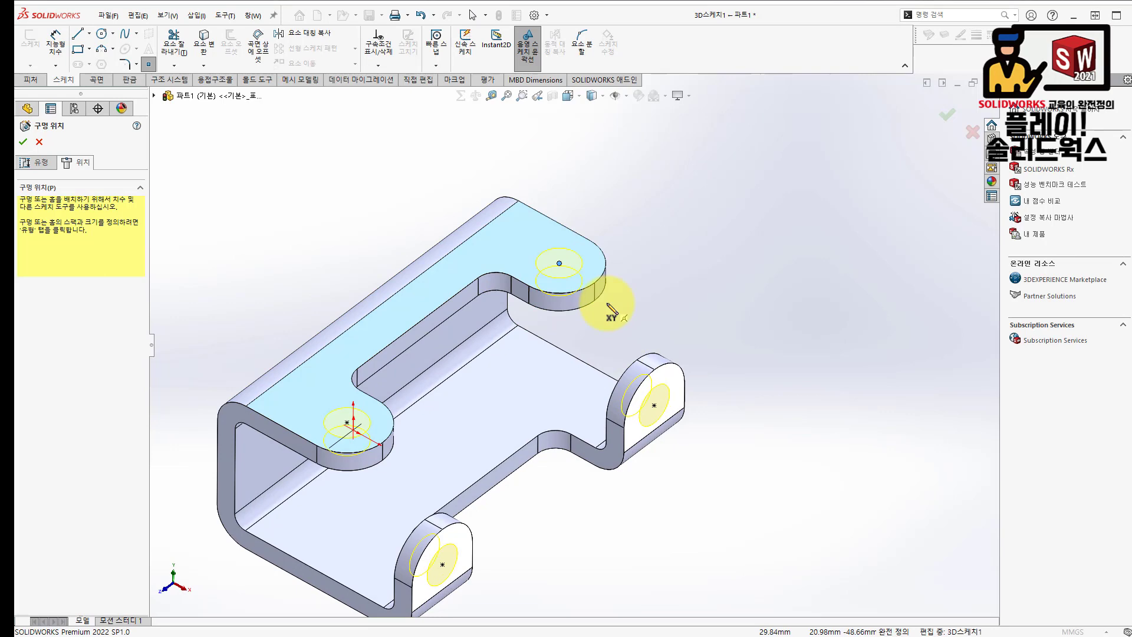
{"action": "left_click", "coordinate": [23, 144]}
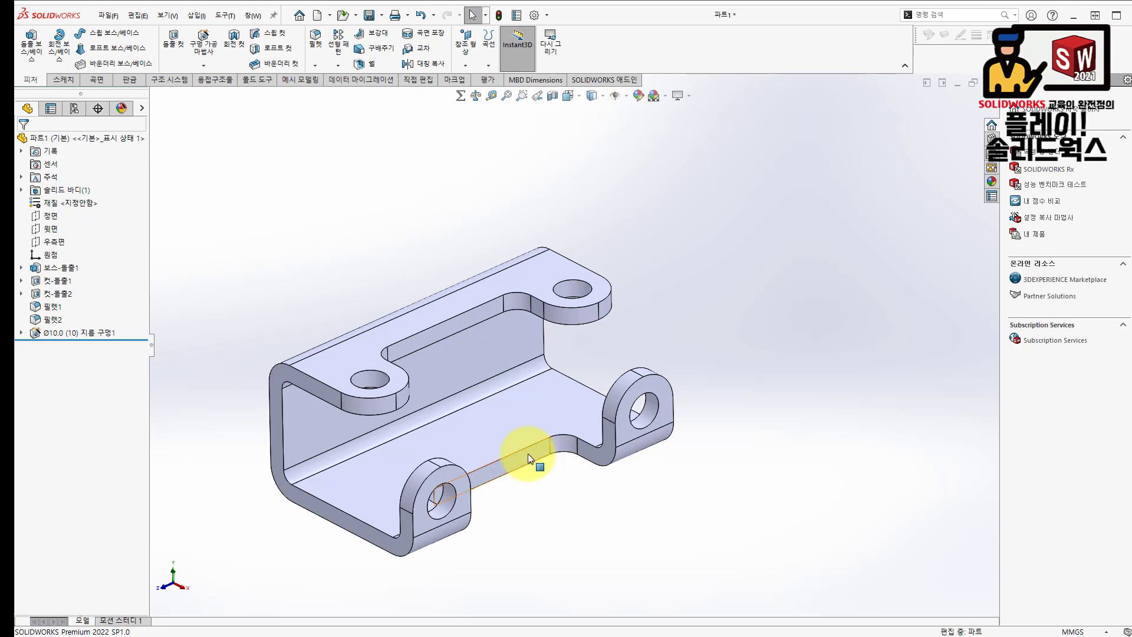
Open the part's mass properties and enlarge the report text to read the mass, volume and surface area
{"action": "scroll", "coordinate": [469, 508], "scroll_direction": "down", "scroll_amount": 3}
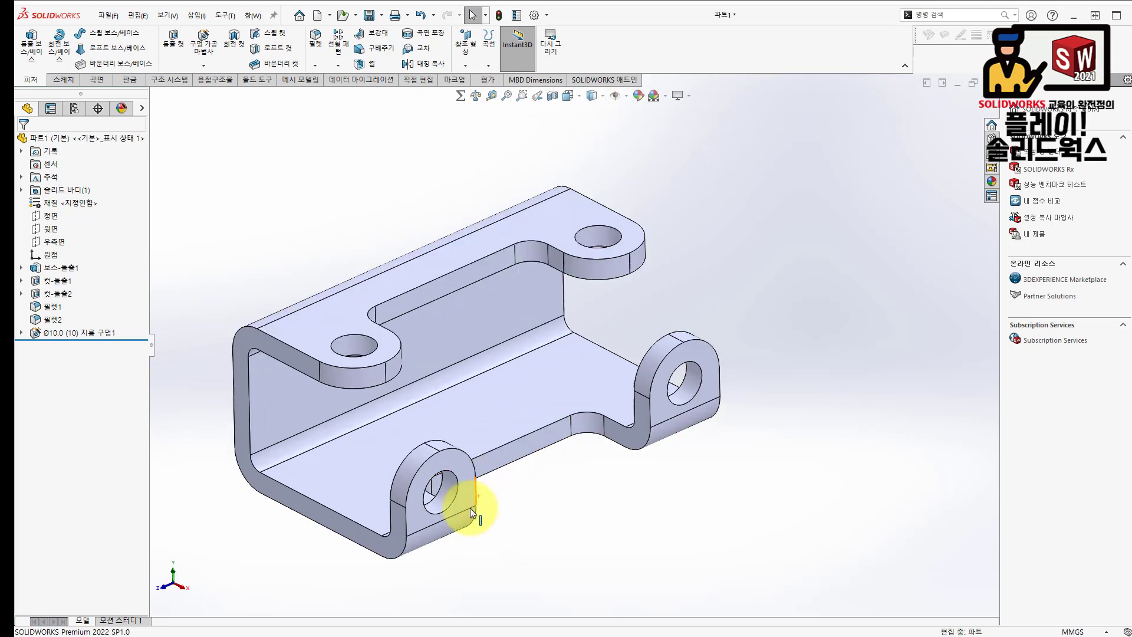
{"action": "middle_click_drag", "start_coordinate": [536, 419], "coordinate": [593, 372], "text": "ctrl"}
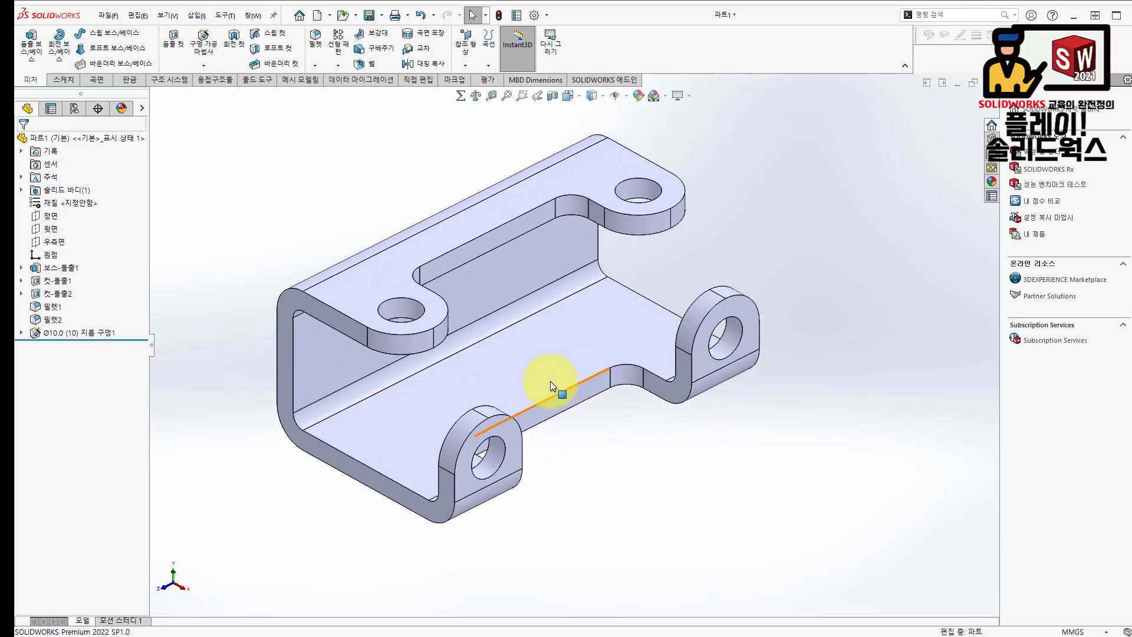
{"action": "left_click", "coordinate": [396, 176]}
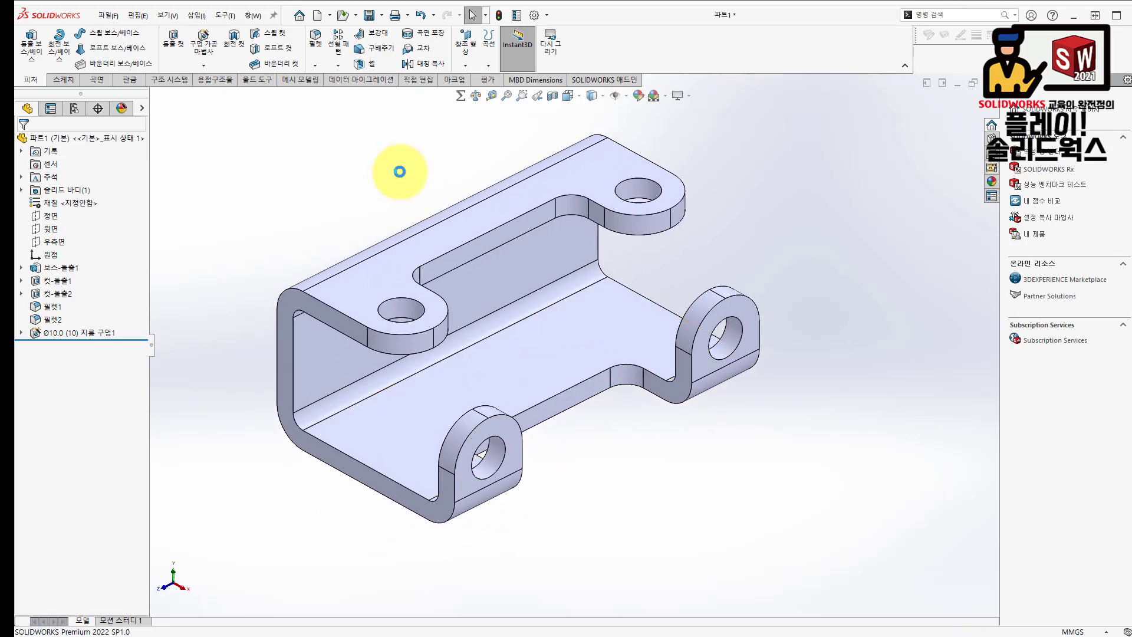
{"action": "left_click", "coordinate": [505, 18]}
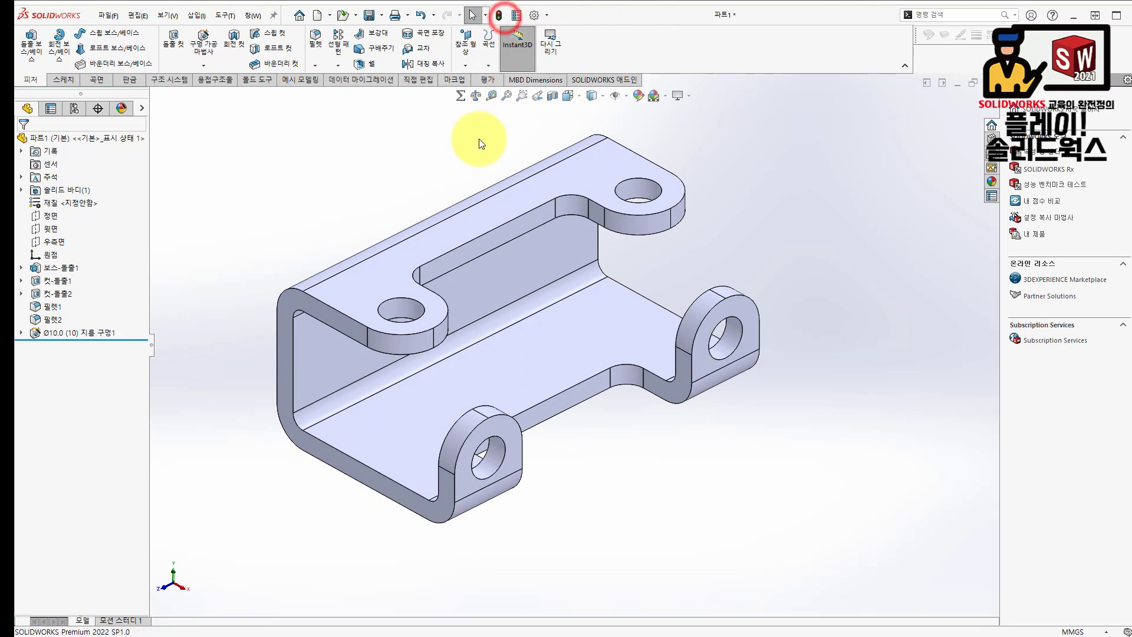
{"action": "left_click", "coordinate": [475, 97]}
{"action": "left_click_drag", "start_coordinate": [759, 41], "coordinate": [687, 55]}
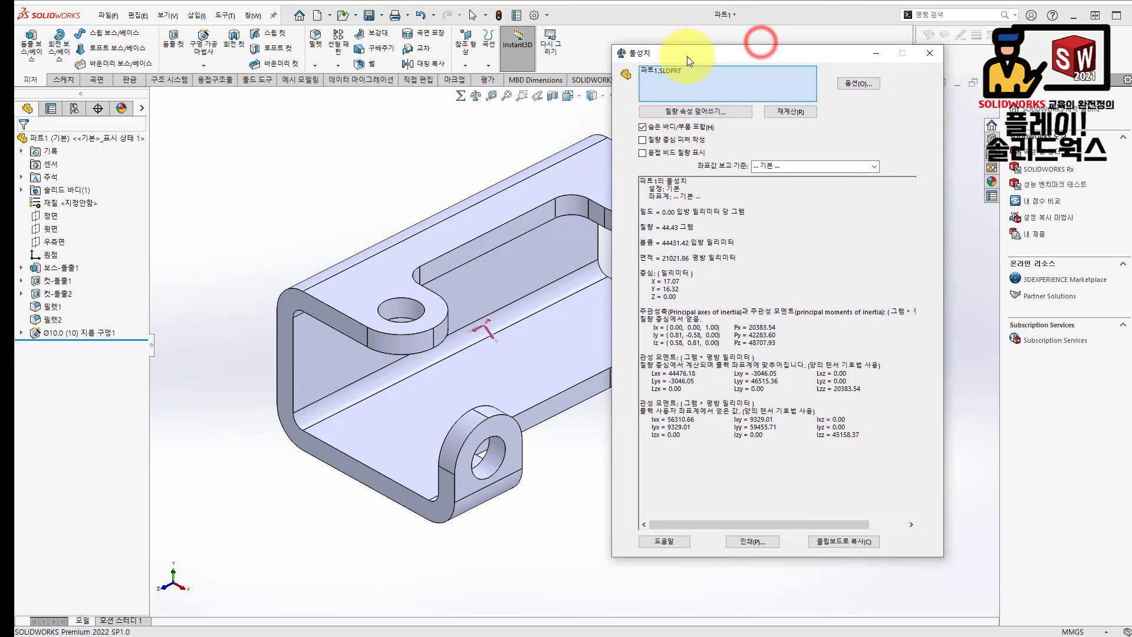
{"action": "scroll", "coordinate": [763, 456], "scroll_direction": "up", "scroll_amount": 10, "text": "ctrl"}
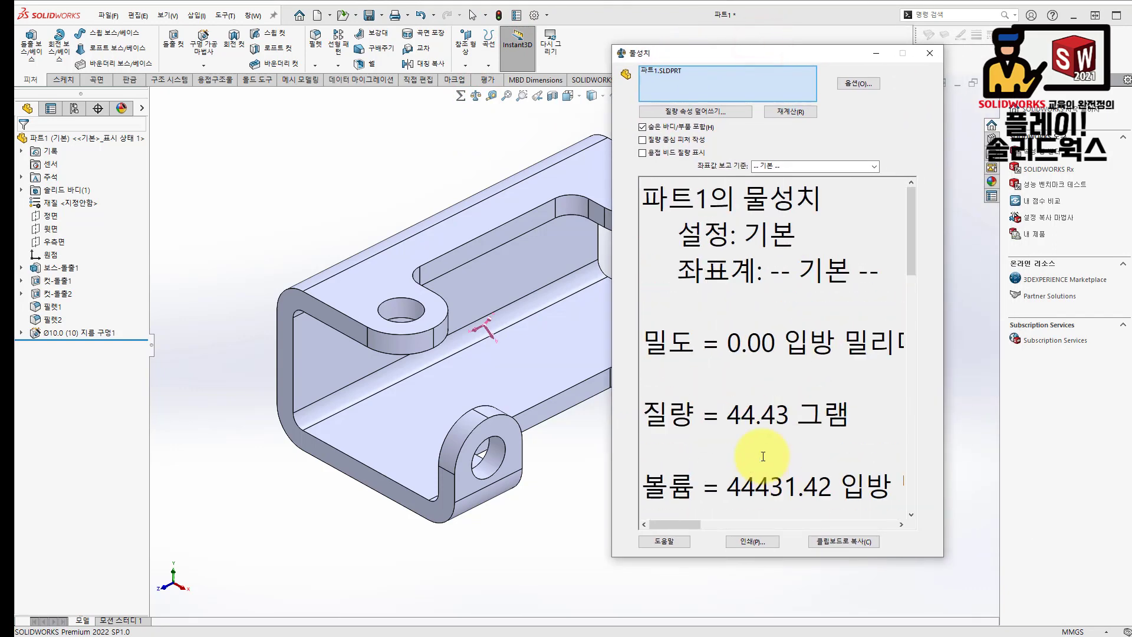
{"action": "scroll", "coordinate": [763, 456], "scroll_direction": "down", "scroll_amount": 3}
{"action": "scroll", "coordinate": [796, 320], "scroll_direction": "up", "scroll_amount": 1, "text": "ctrl"}
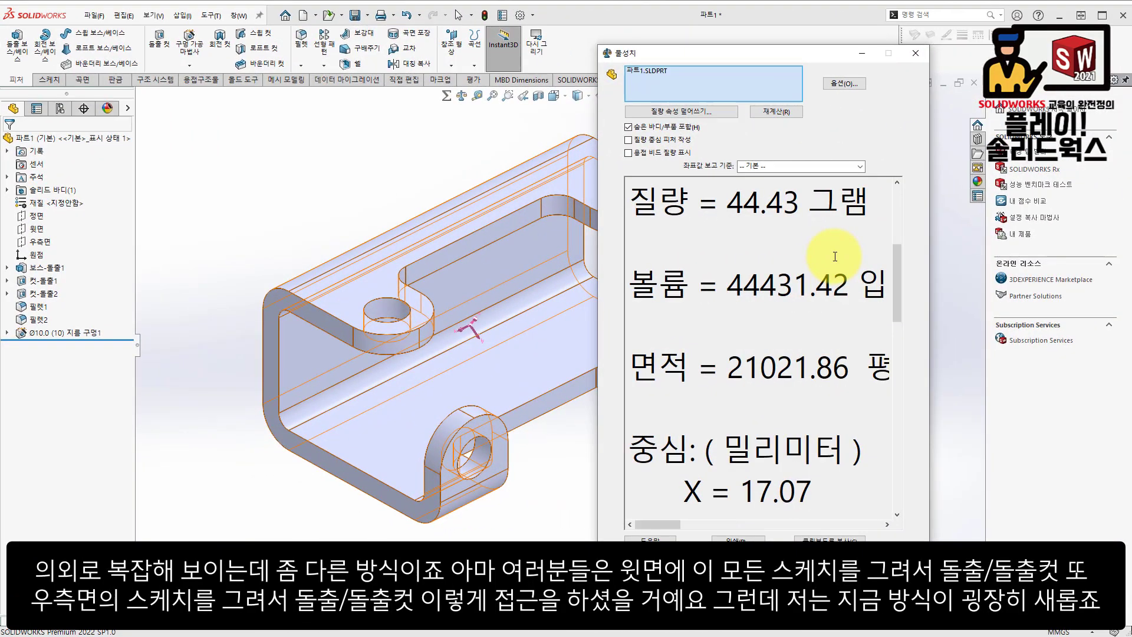
Move the mass properties report clear of the bracket to view the whole part, and close the report
{"action": "left_click", "coordinate": [366, 176]}
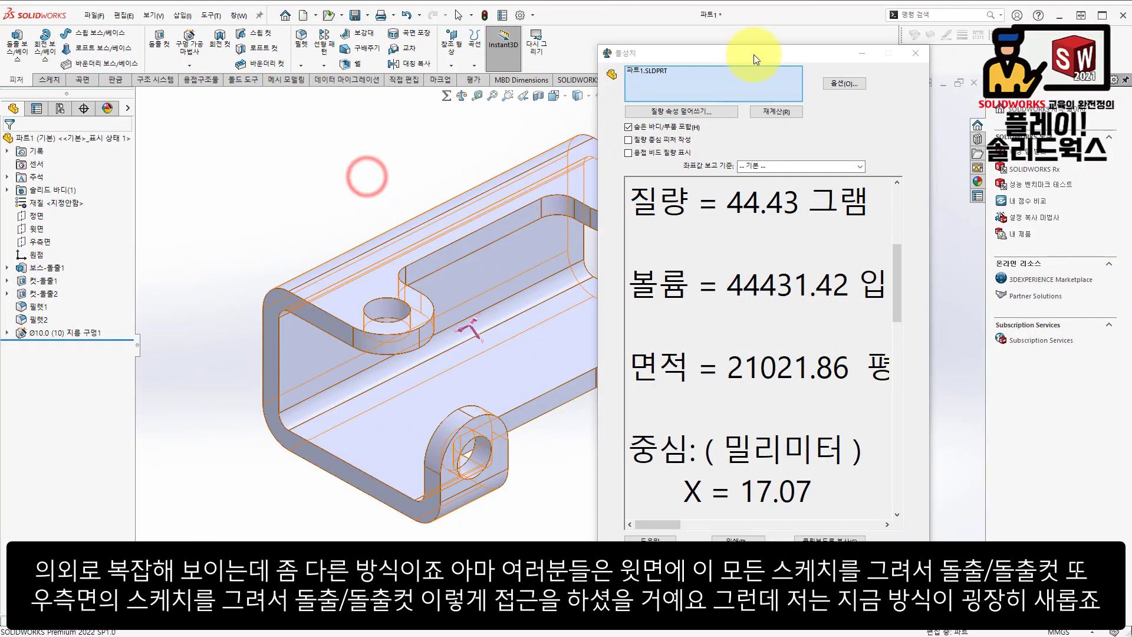
{"action": "left_click_drag", "start_coordinate": [754, 54], "coordinate": [846, 61]}
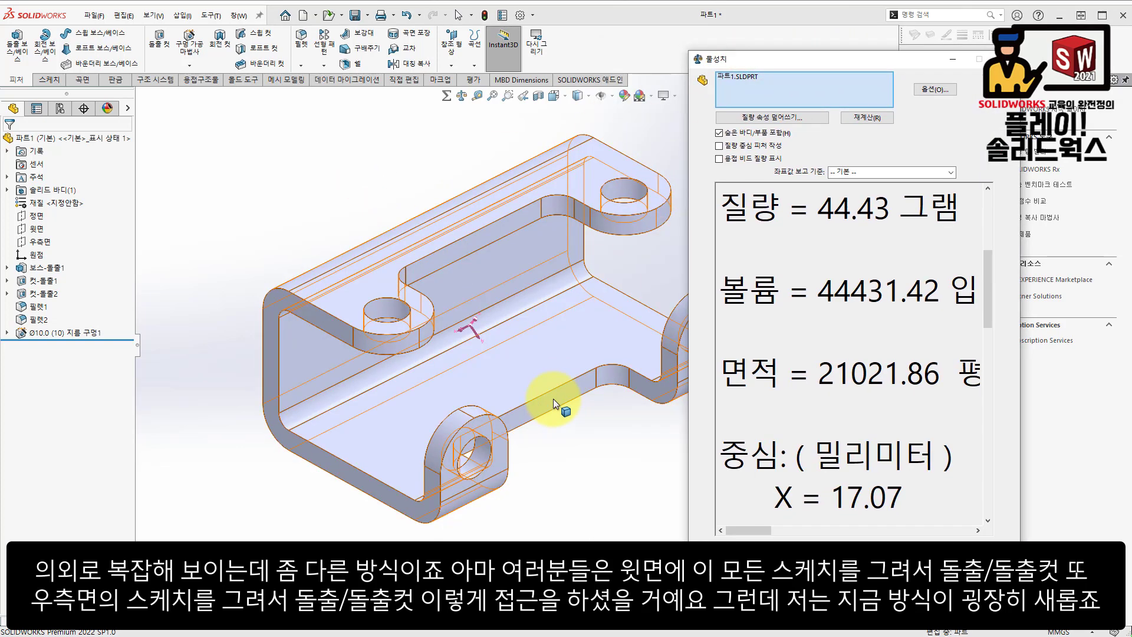
{"action": "scroll", "coordinate": [554, 395], "scroll_direction": "up", "scroll_amount": 3}
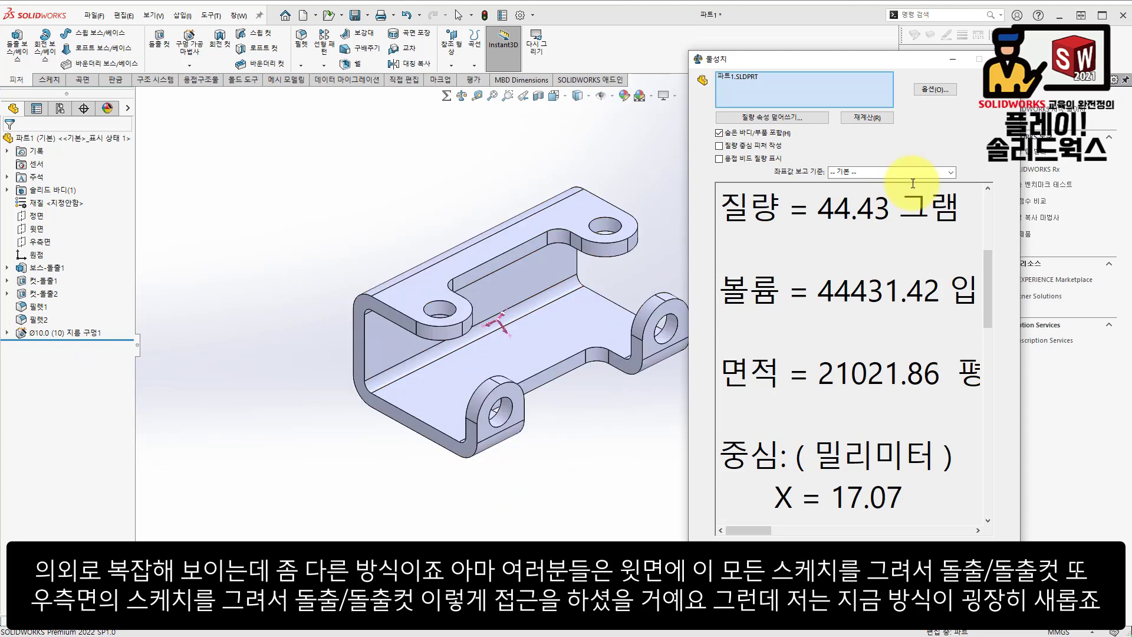
{"action": "left_click", "coordinate": [1003, 59]}
Roll the feature history back to just before the fillets, and roll it forward in stages through the hole feature to review the build order
{"action": "left_click_drag", "start_coordinate": [155, 335], "coordinate": [89, 299]}
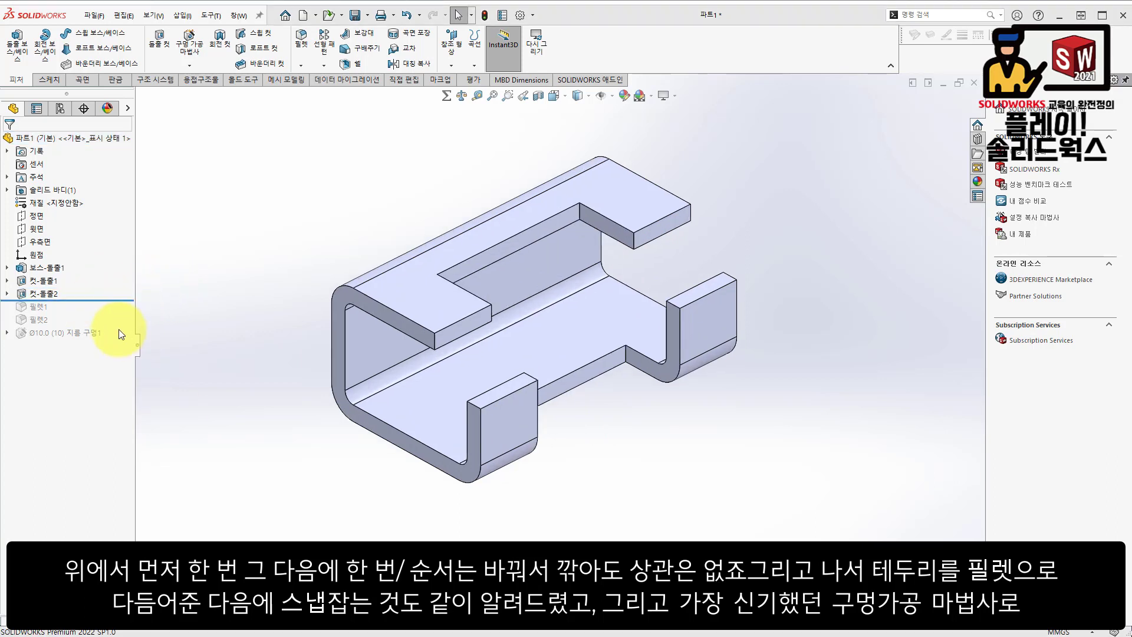
{"action": "left_click_drag", "start_coordinate": [103, 299], "coordinate": [88, 326]}
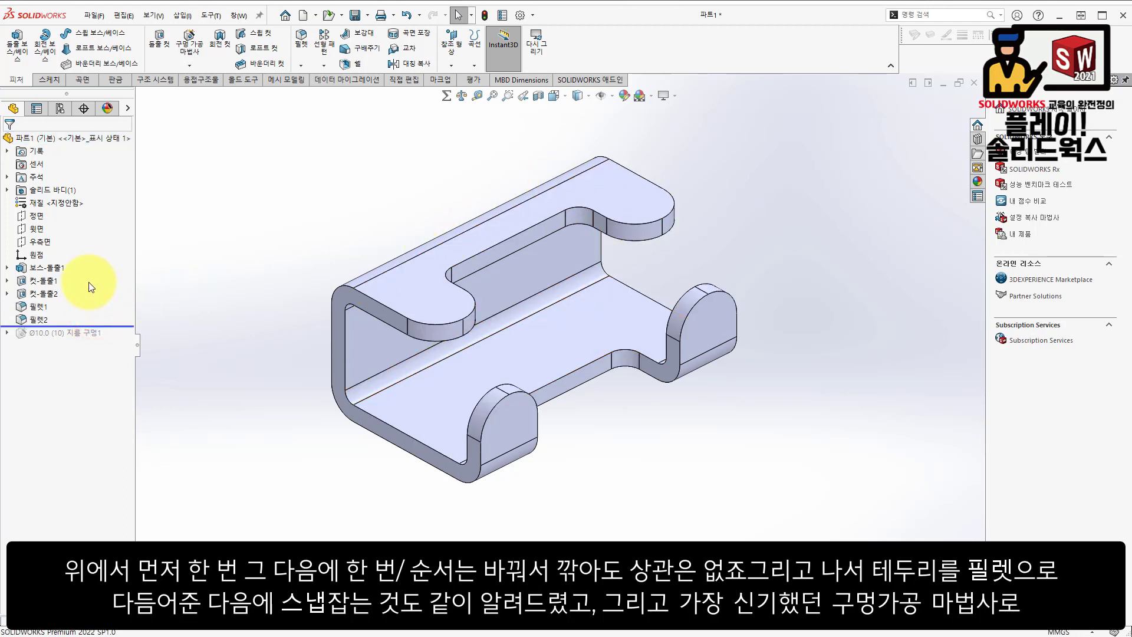
{"action": "key", "text": "f"}
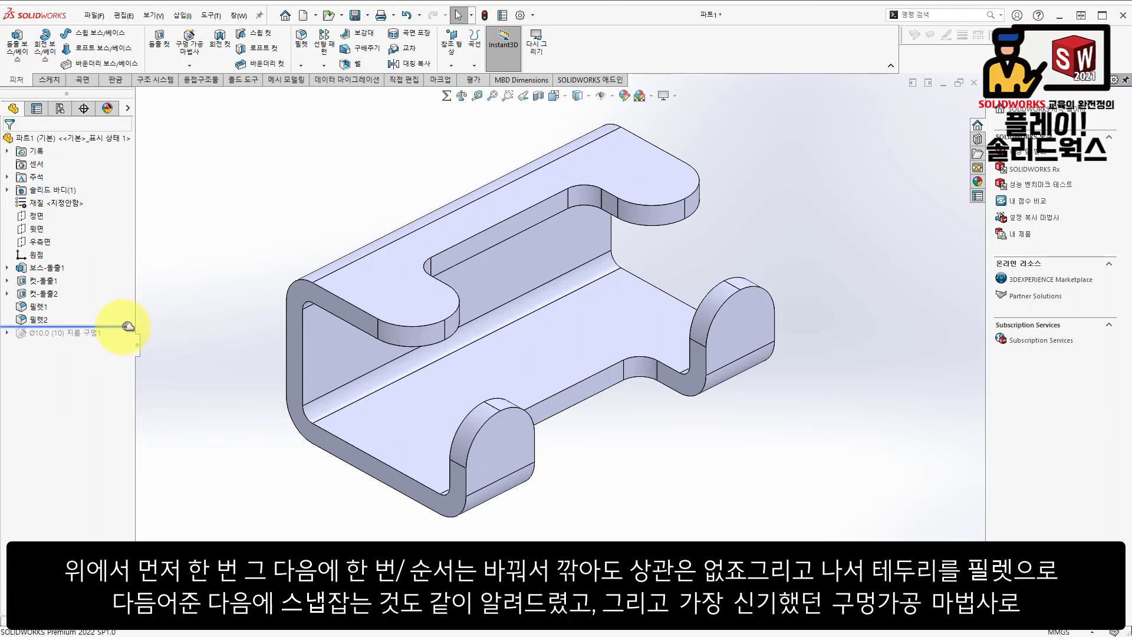
{"action": "mouse_move", "coordinate": [127, 325]}
{"action": "left_mouse_down"}
{"action": "mouse_move", "coordinate": [115, 329]}
{"action": "mouse_move", "coordinate": [121, 339]}
{"action": "left_mouse_up"}
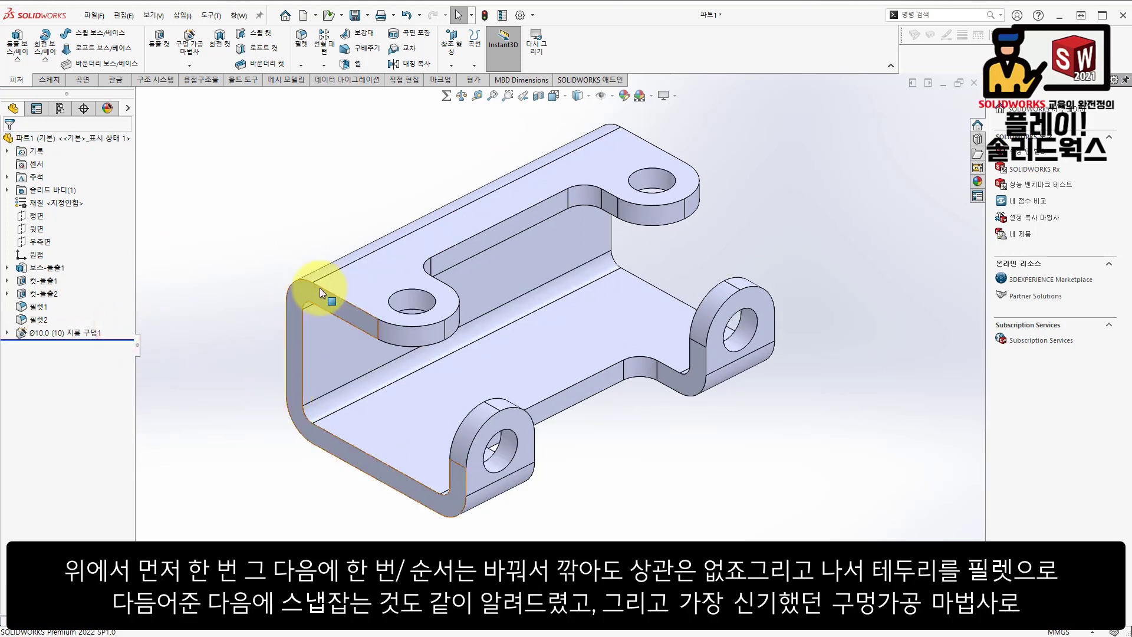